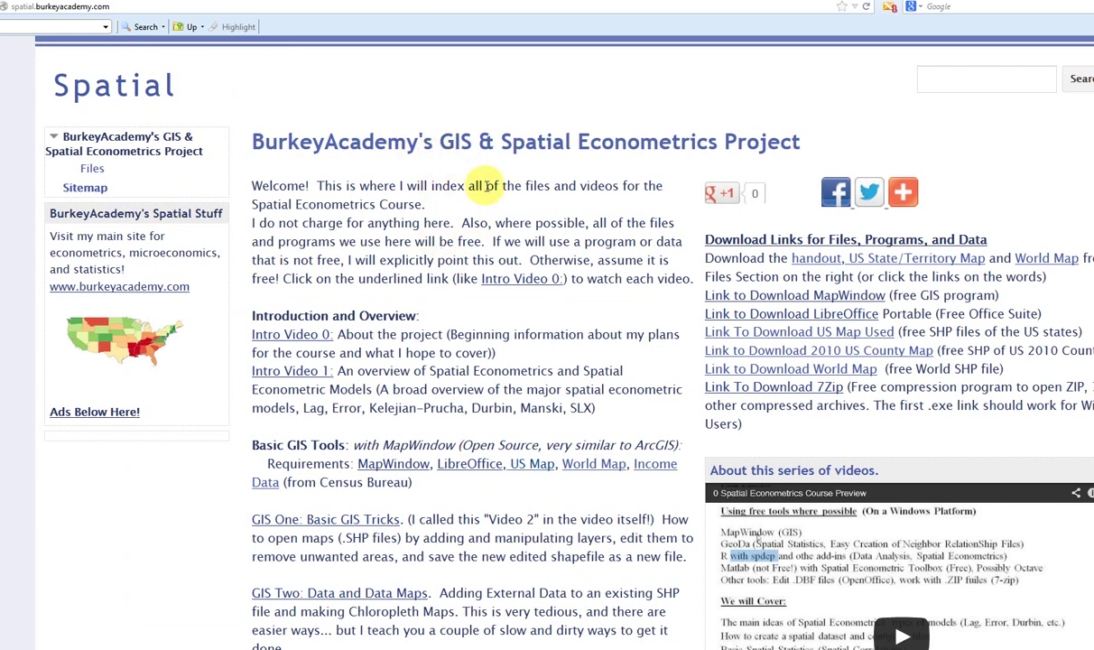
Step: Examine the course page's download links for MapWindow, 7Zip and the 2010 US County Map
scroll(481, 177, "down", 2)
left_click(735, 217)
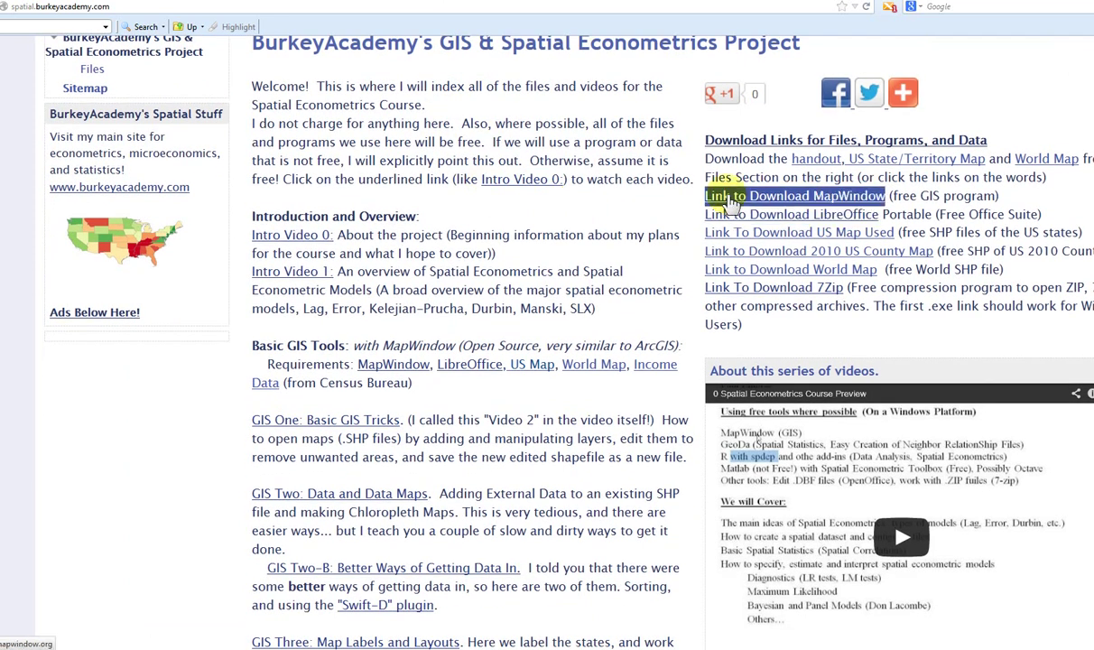
left_click(849, 198)
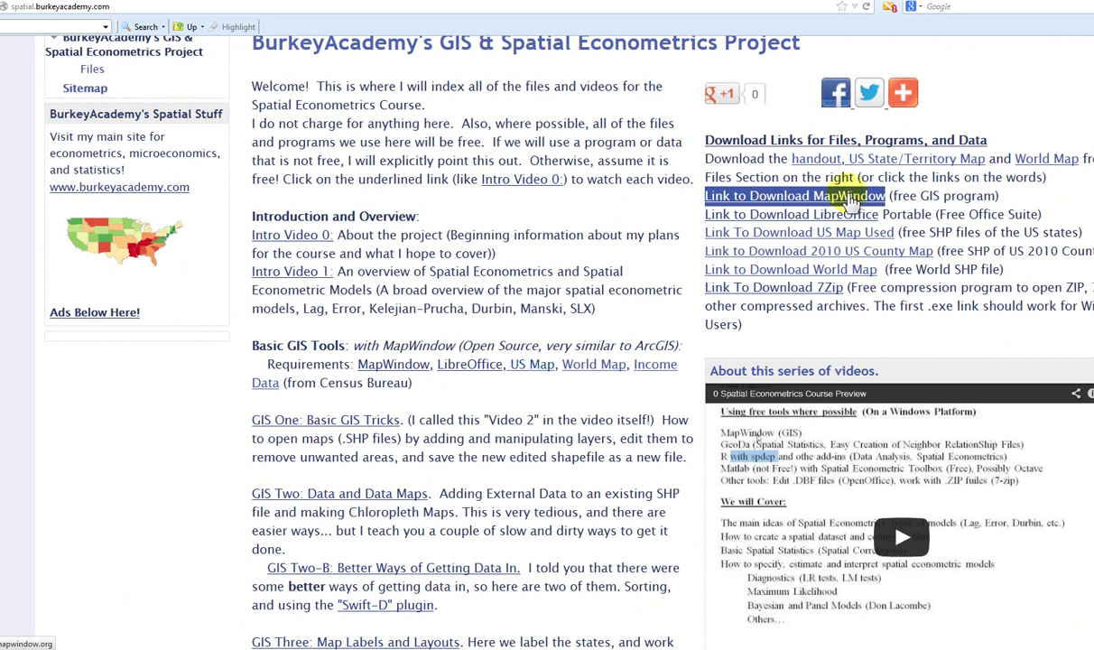
left_click(722, 291)
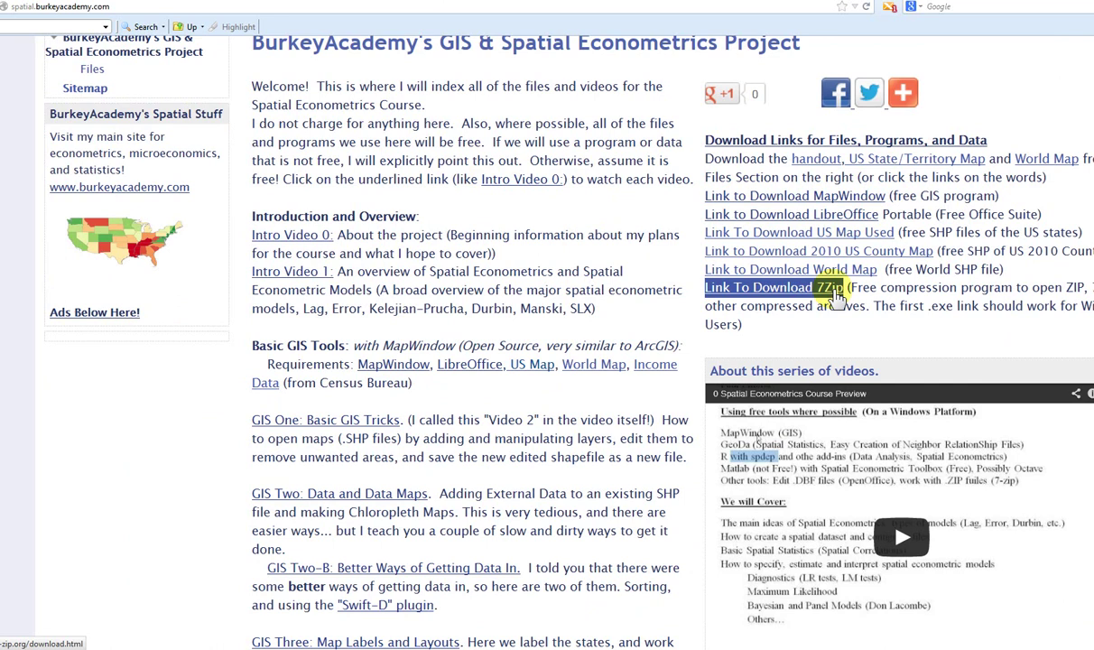
left_click(767, 253)
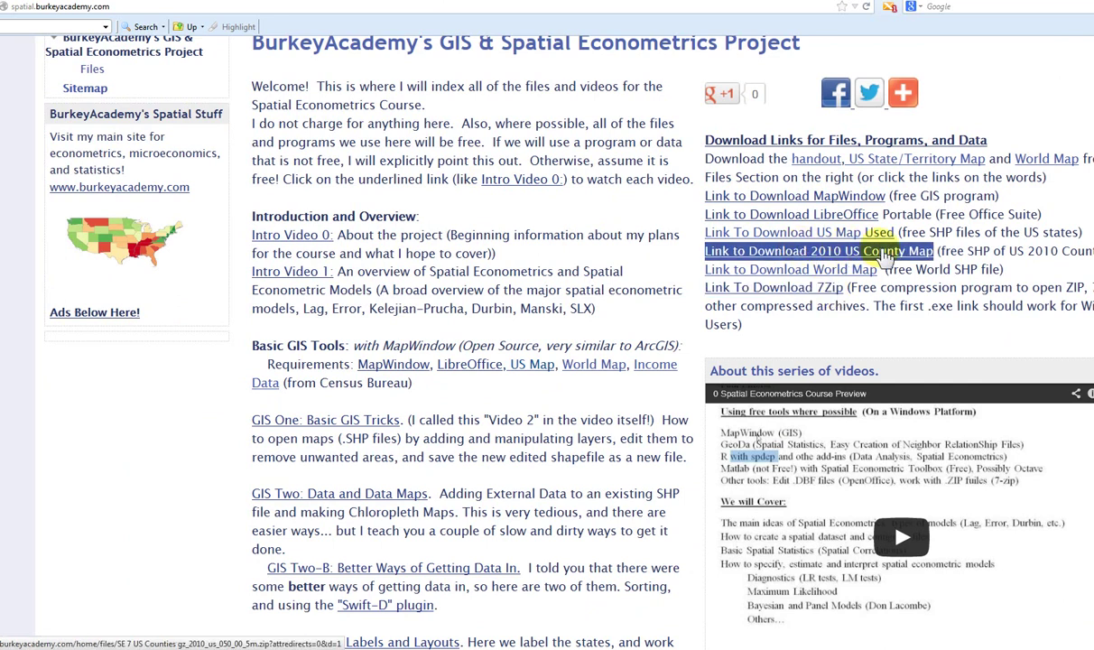
Step: Review the GIS Seven section and its links for the original and cleaned USDA-ERS rural urban code data and the county SHP file
scroll(887, 258, "down", 10)
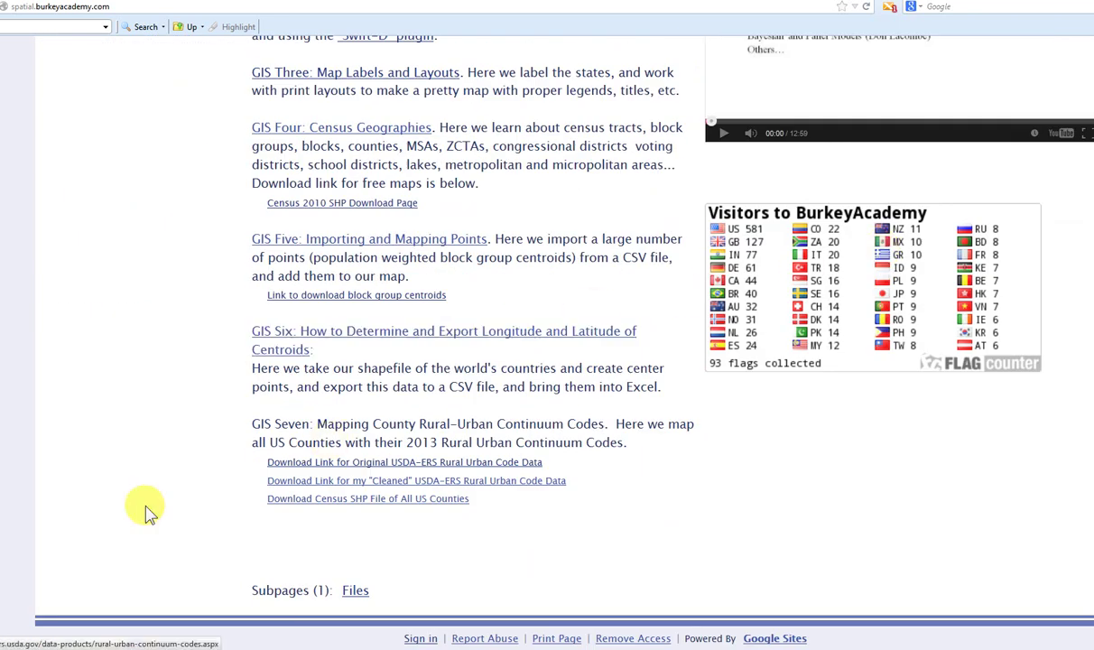
left_click_drag(252, 428, 678, 510)
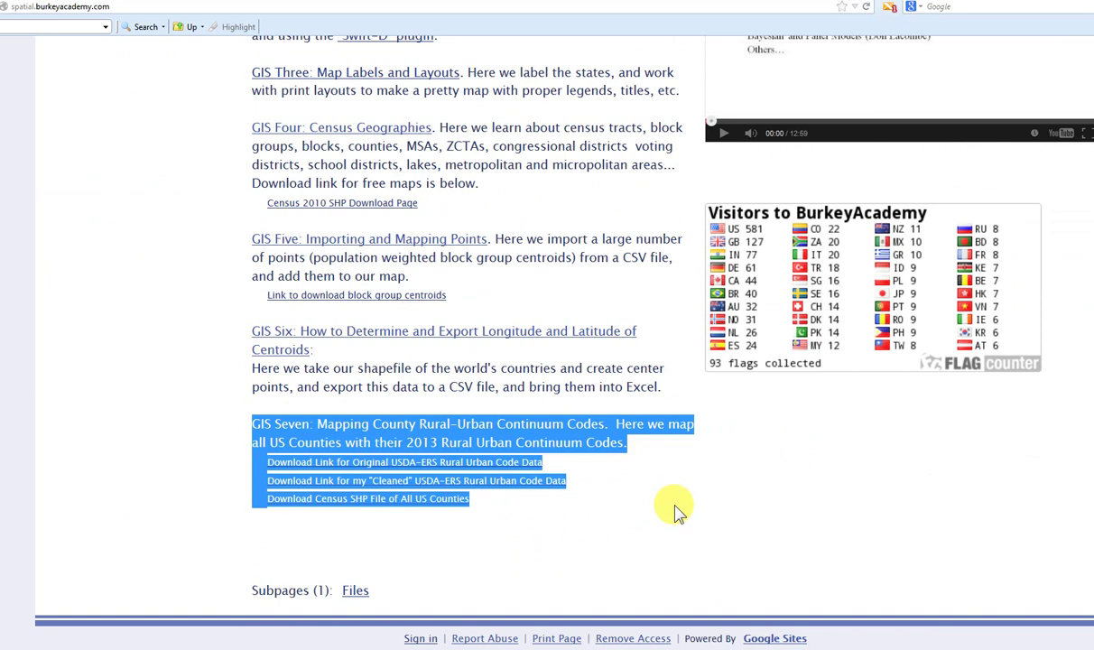
left_click(270, 424)
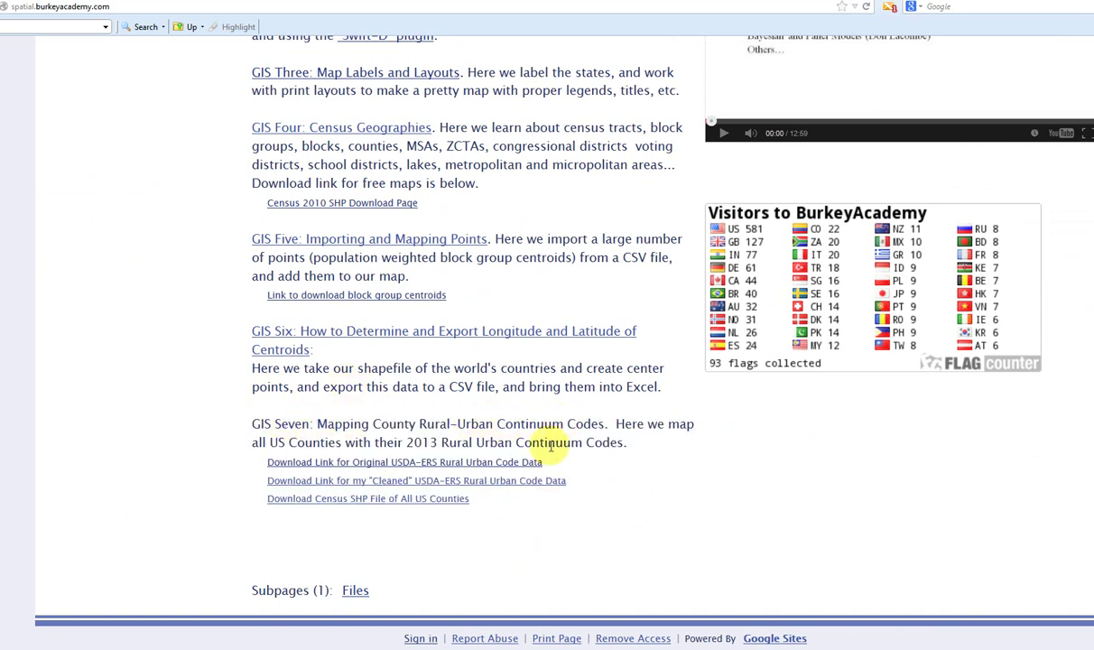
triple_click(236, 463)
triple_click(367, 500)
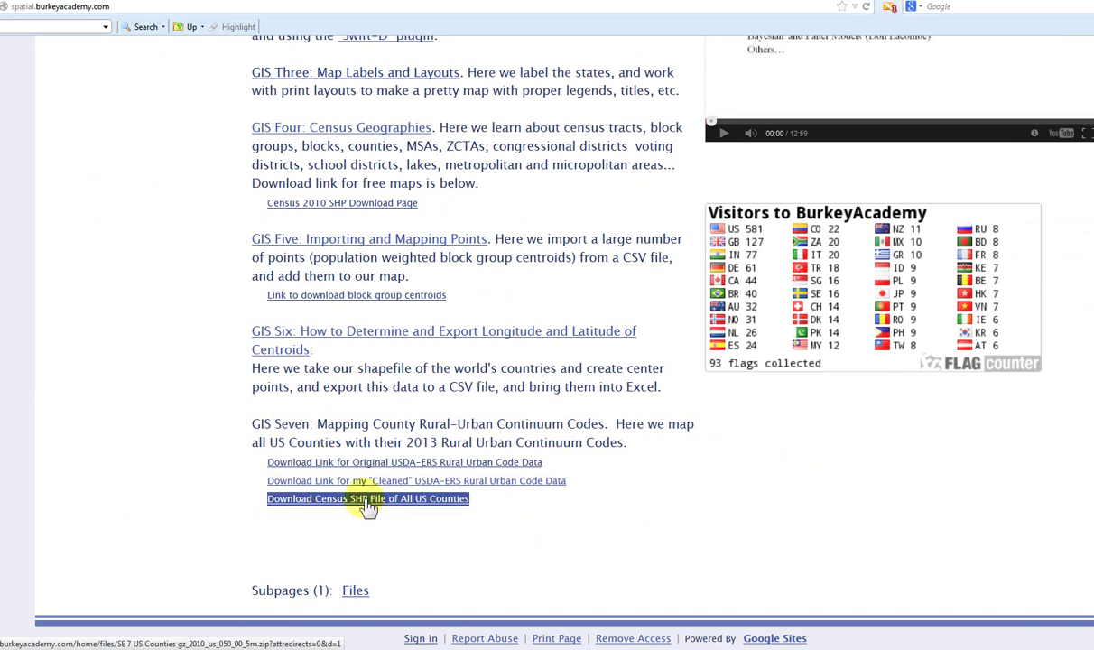
triple_click(359, 483)
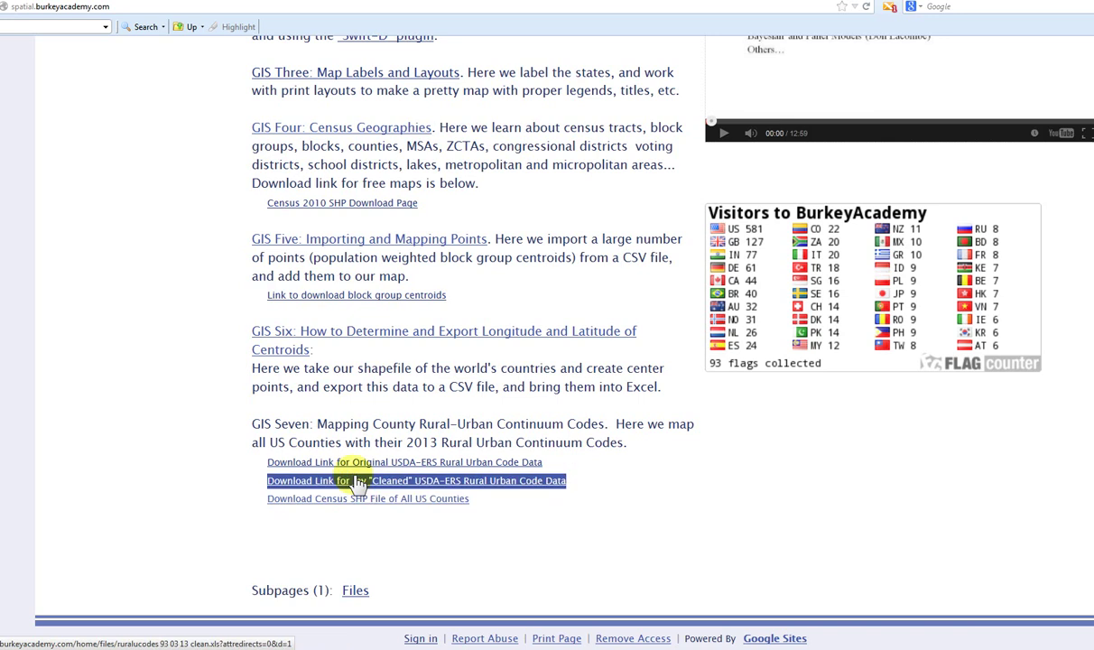
triple_click(347, 461)
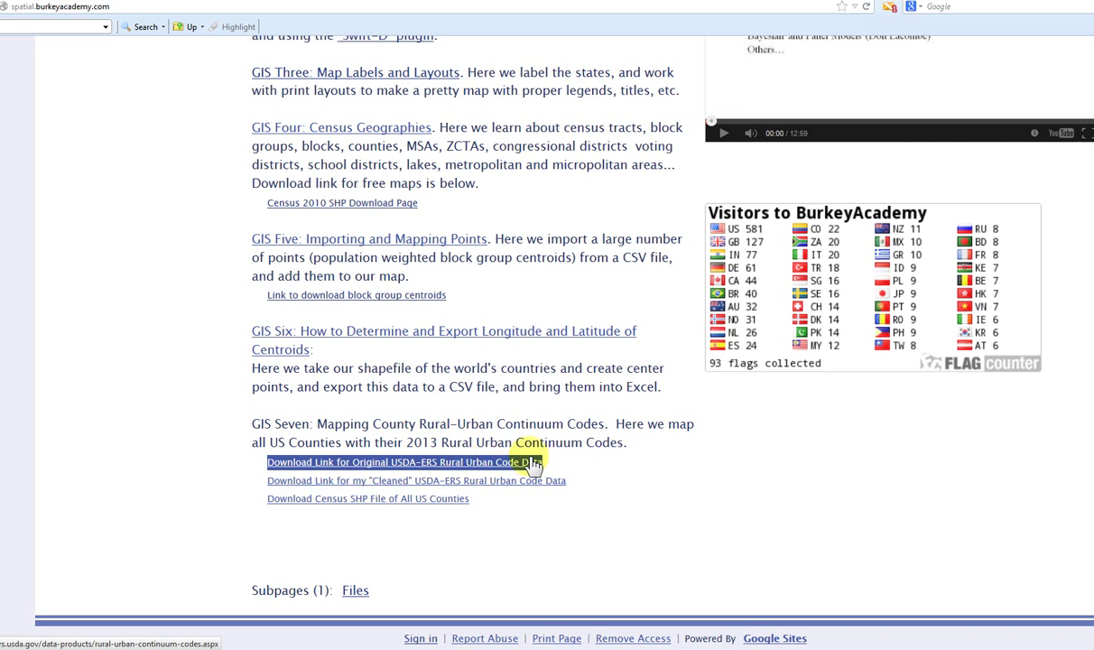
triple_click(278, 481)
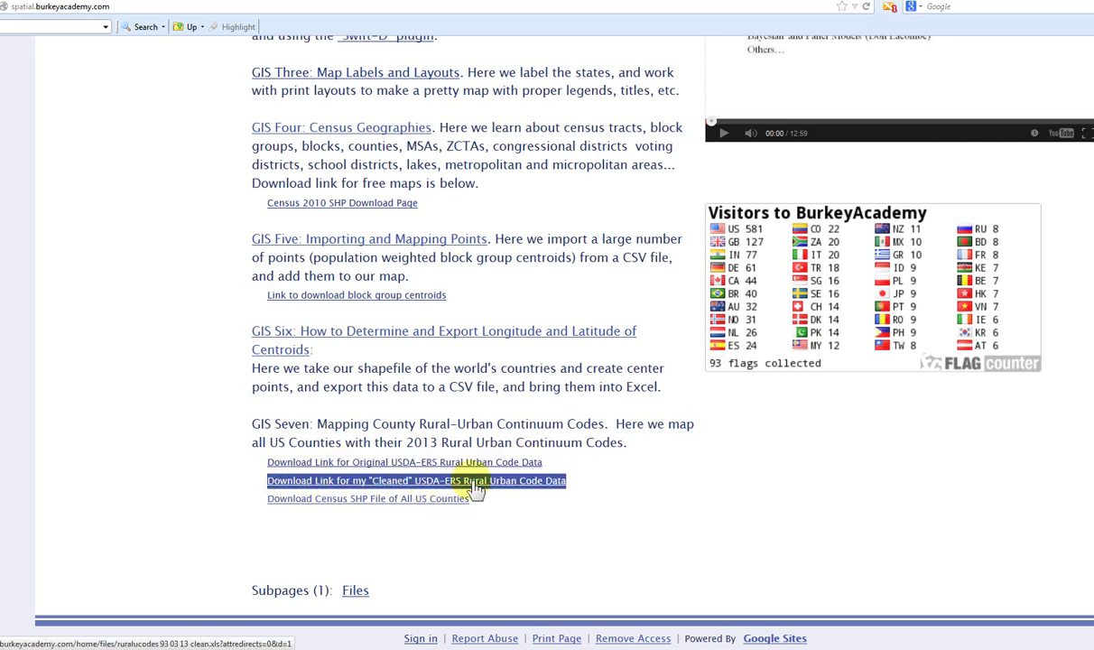
Step: Switch to the rural-urban codes workbook in Excel, enlarge its window, and examine the header row, comparing the 1993code, 2003code and 2013code columns
left_click(591, 397)
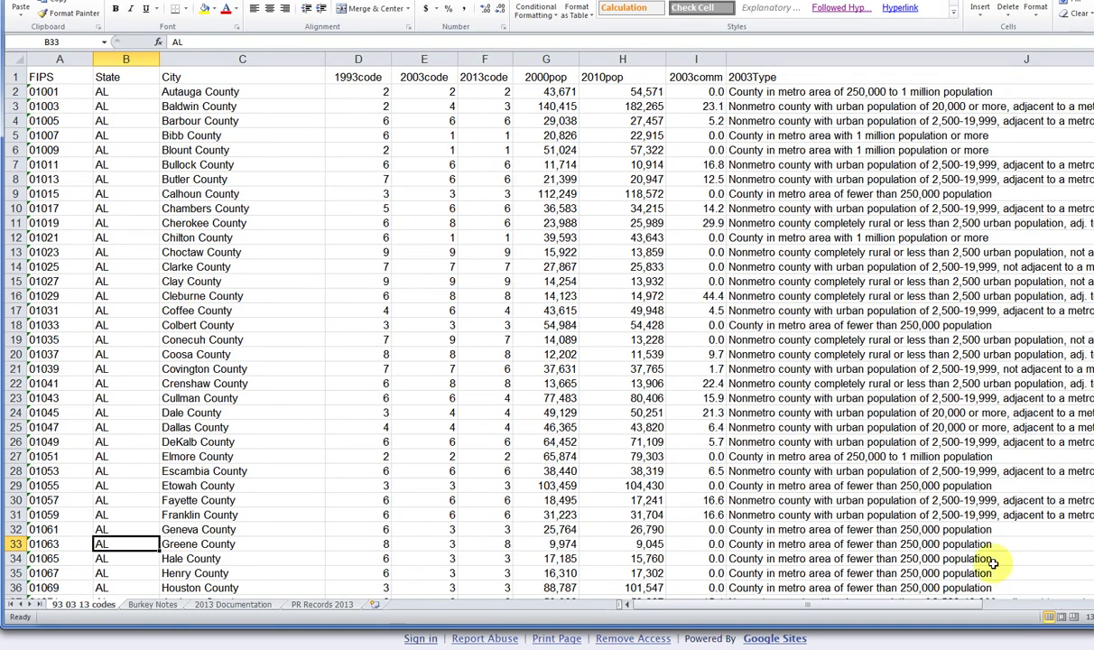
left_click_drag(1018, 630, 1008, 643)
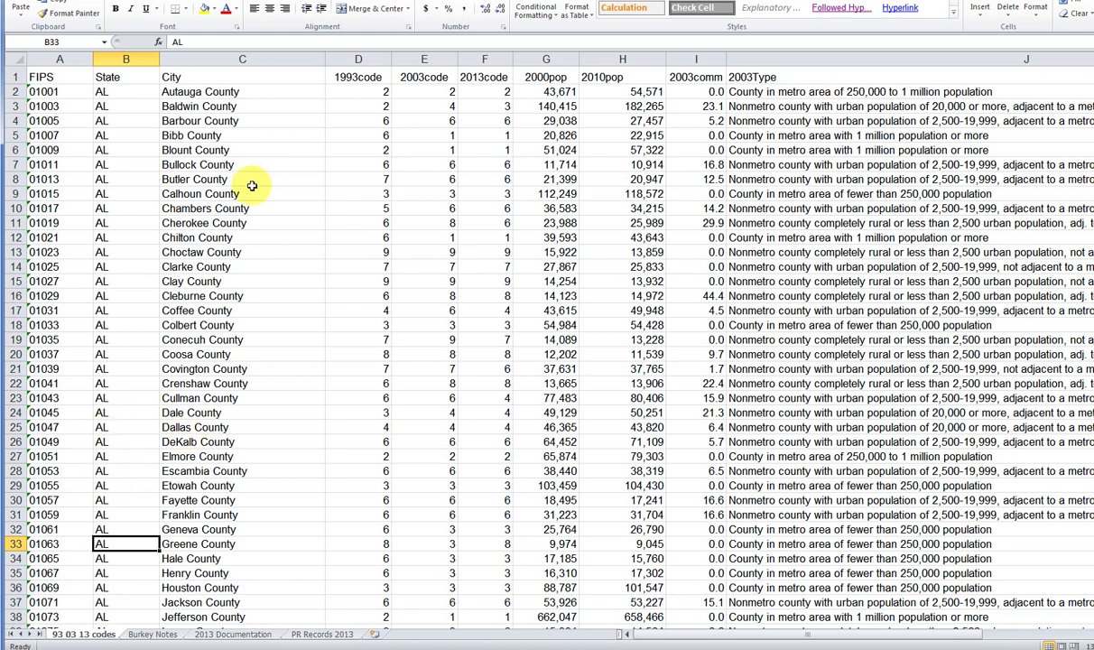
left_click(352, 81)
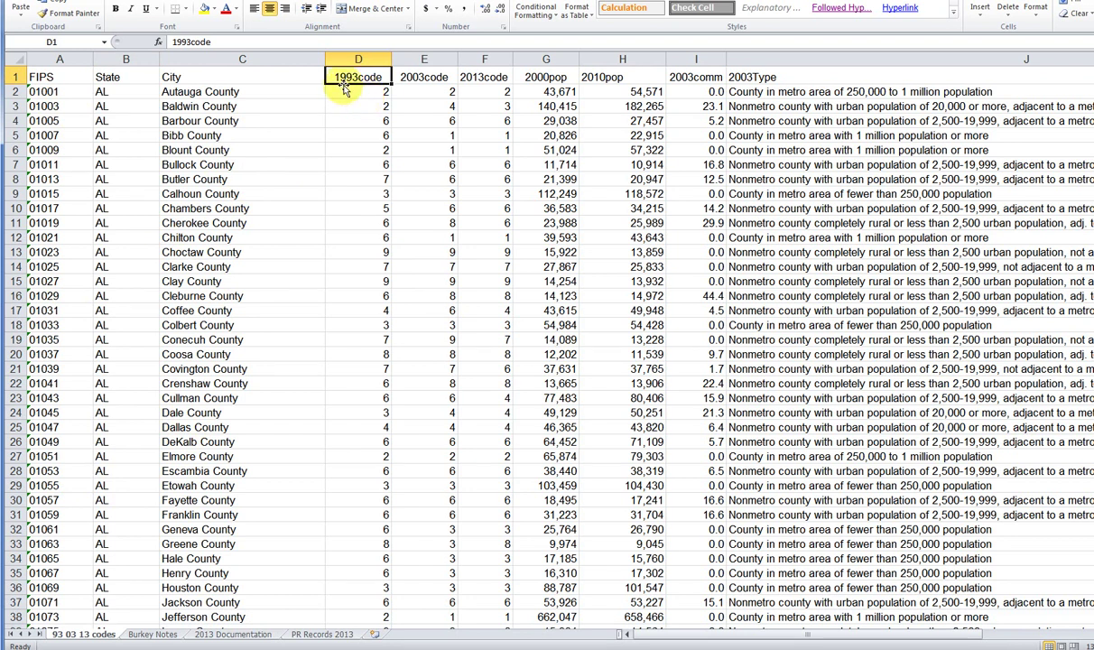
left_click_drag(381, 79, 426, 78)
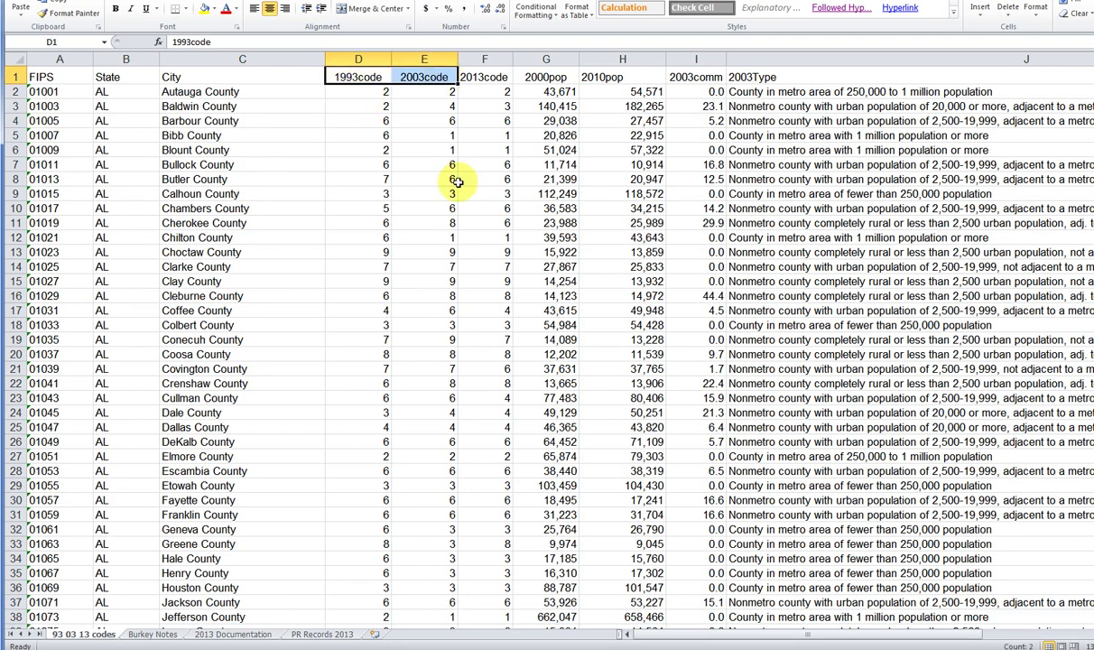
left_click(486, 79)
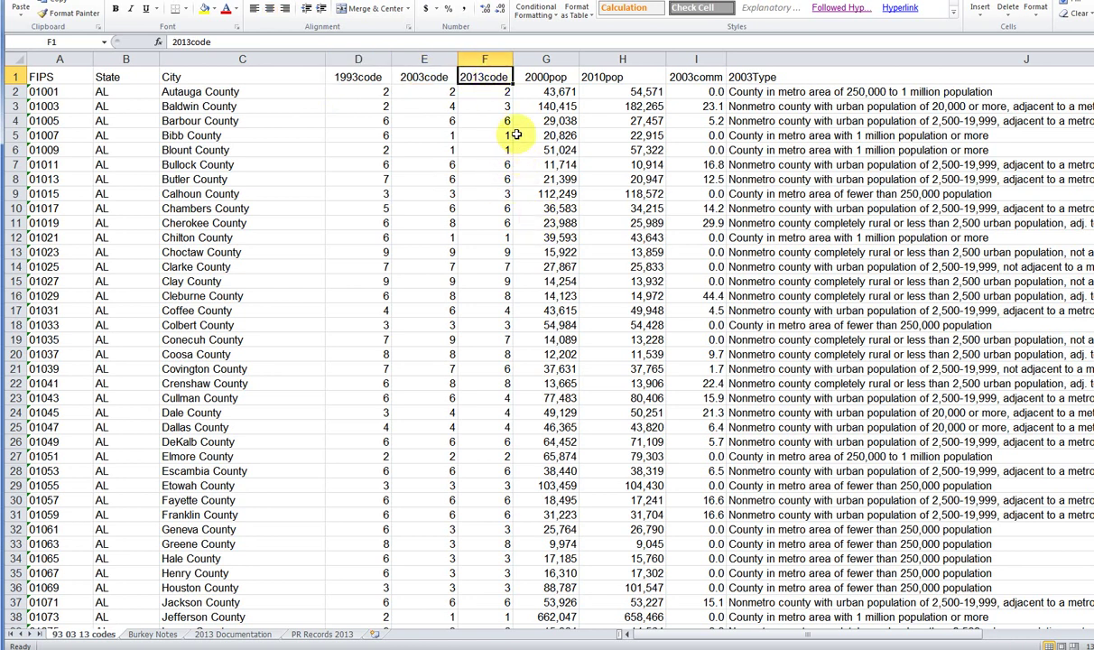
key("Left")
key("Left")
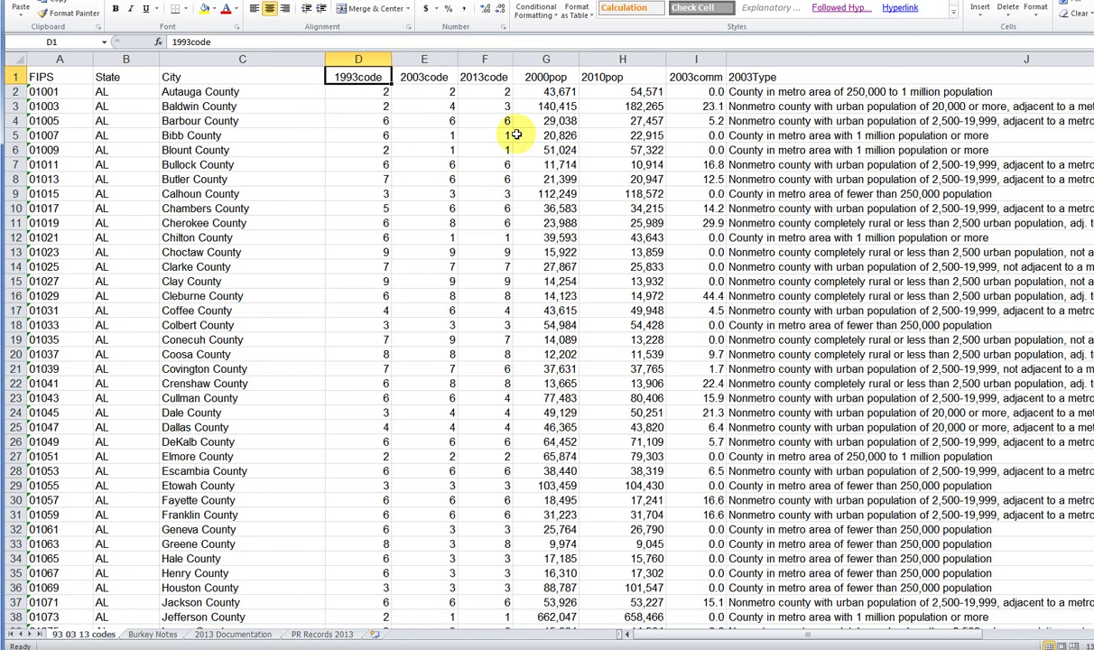
key("shift+Right")
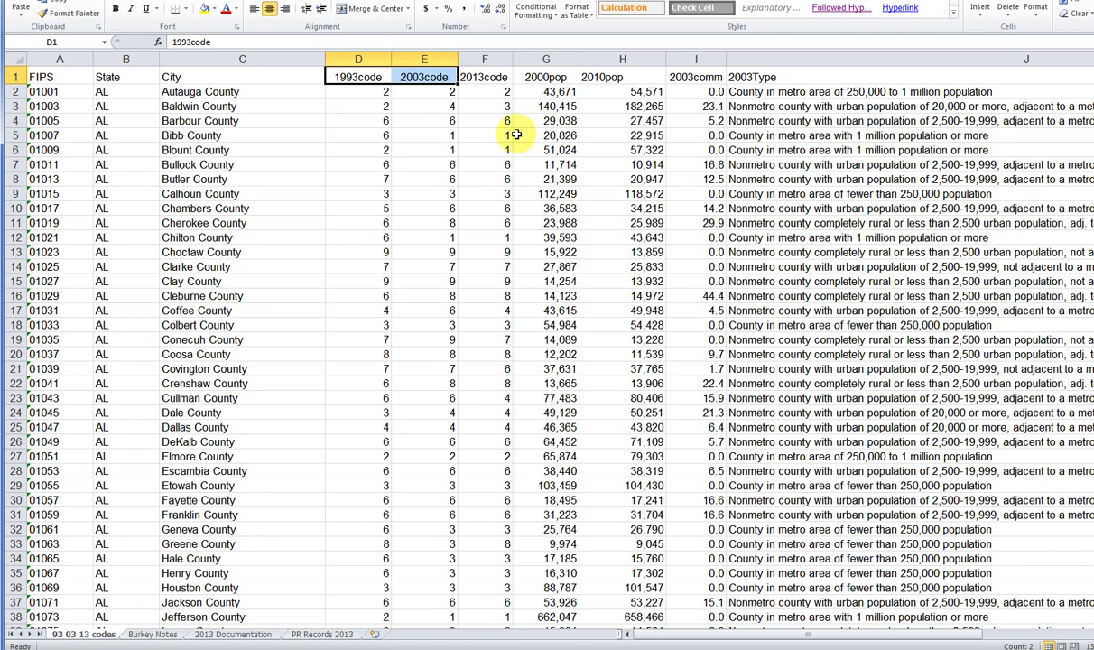
key("shift+Left")
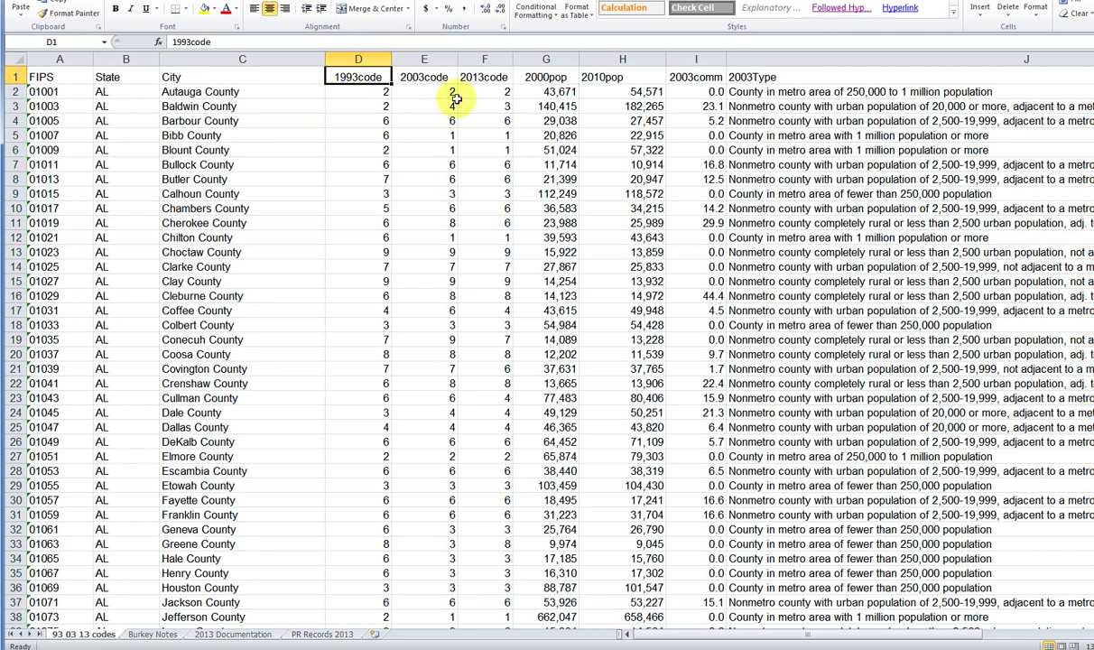
left_click_drag(420, 75, 506, 77)
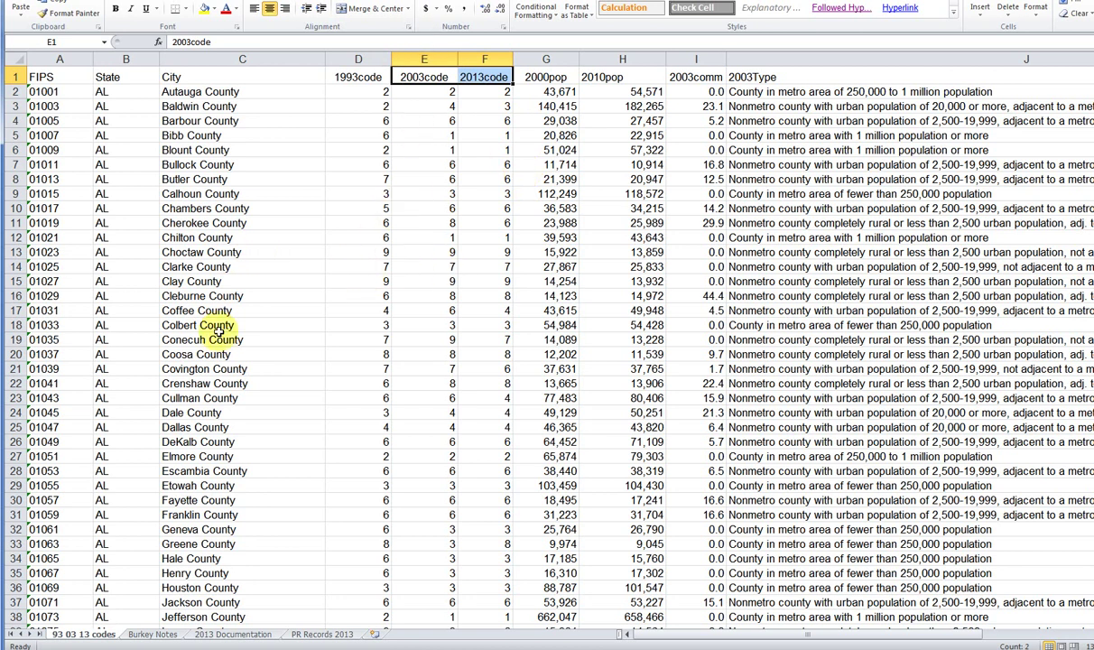
left_click_drag(80, 82, 873, 88)
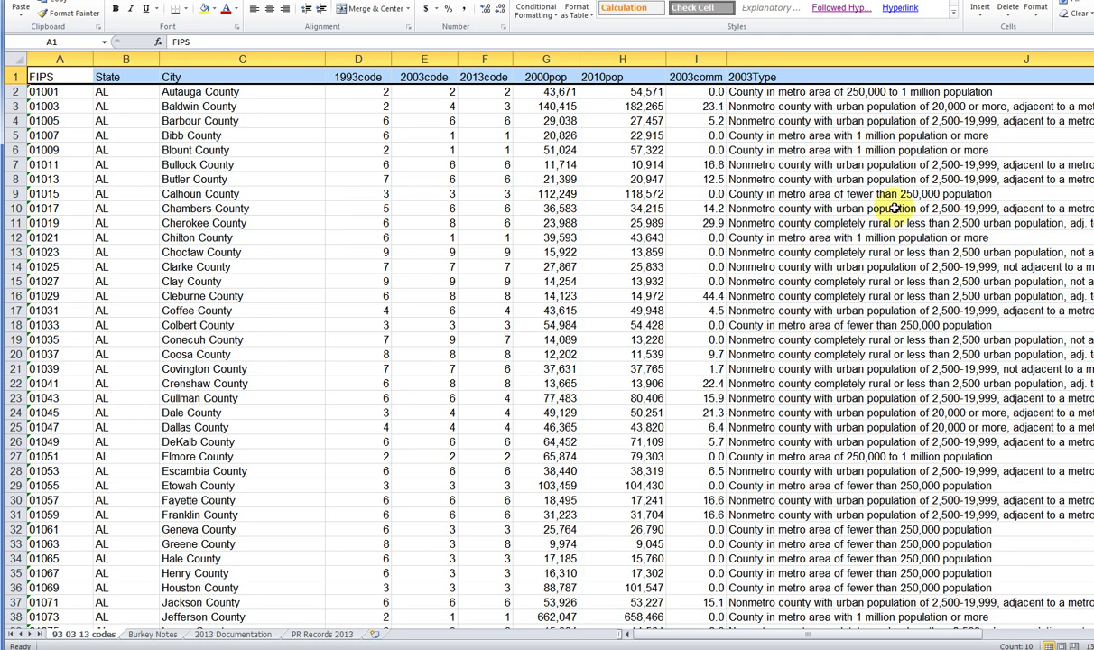
left_click(243, 76)
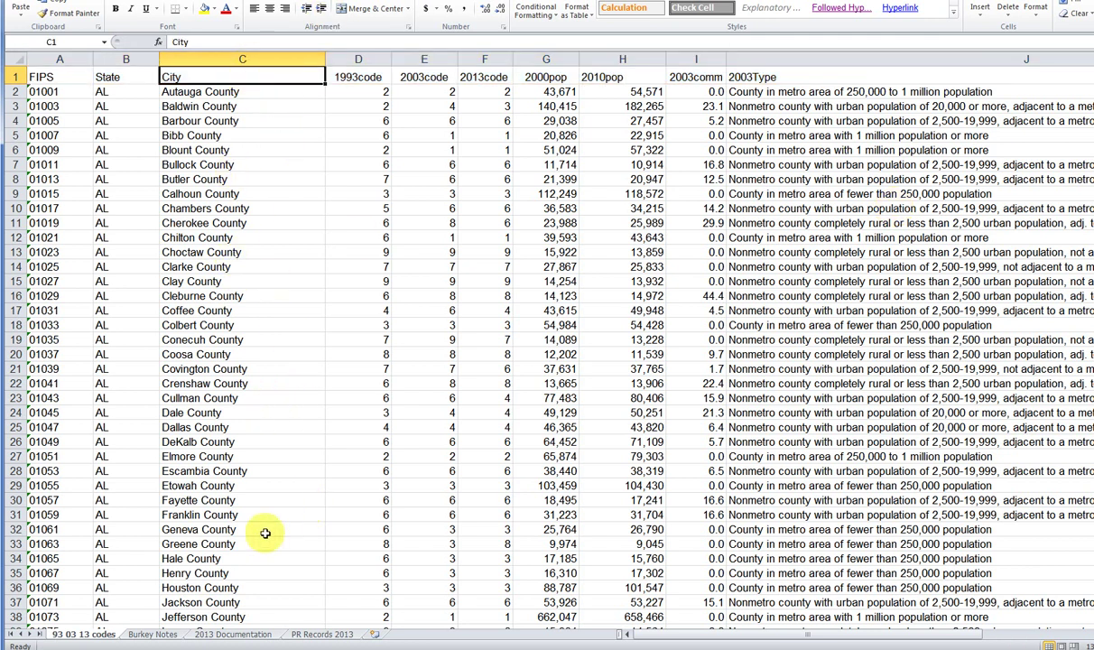
Step: Look through the workbook's notes, 2013 Documentation and PR Records 2013 sheets, and return to the 93 03 13 codes sheet
left_click(154, 634)
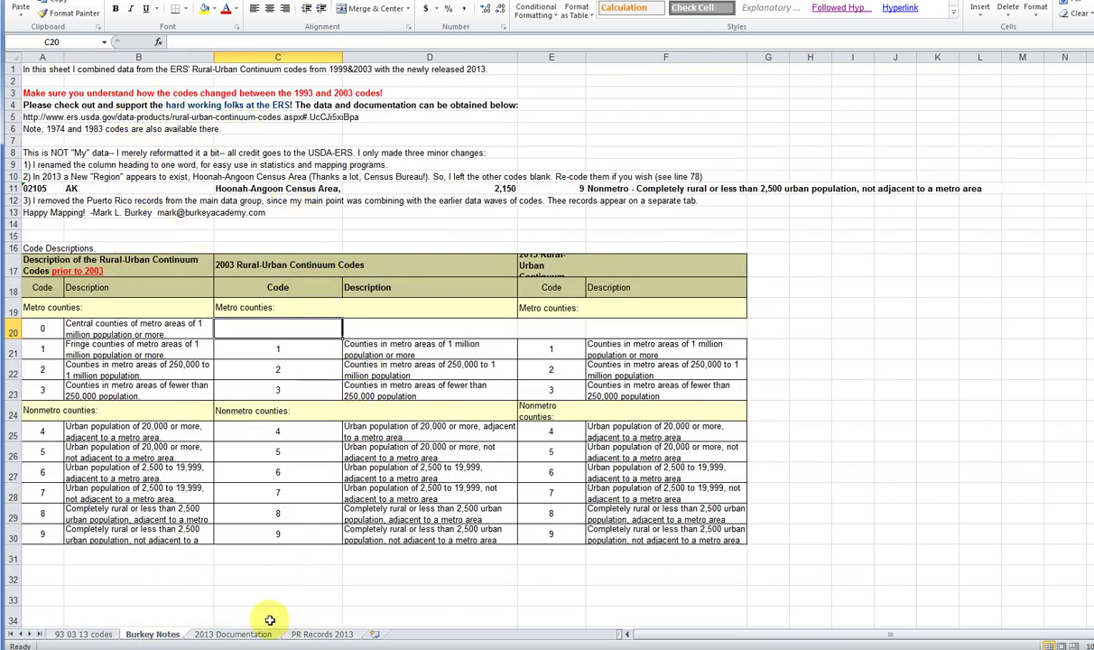
left_click(236, 635)
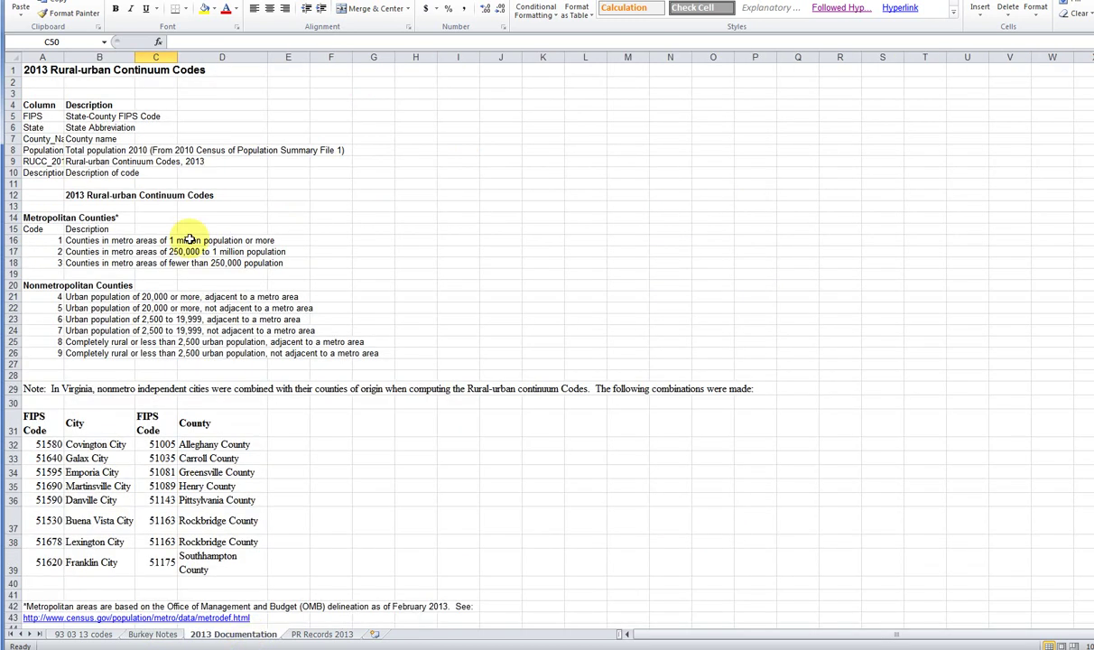
left_click_drag(37, 67, 239, 70)
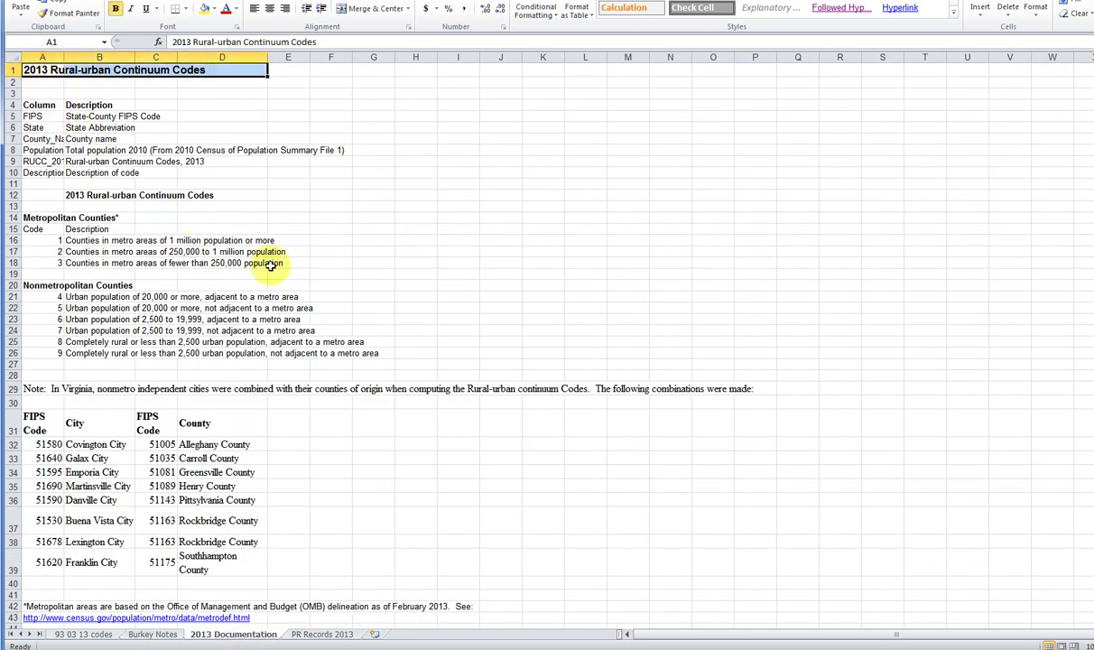
left_click(321, 635)
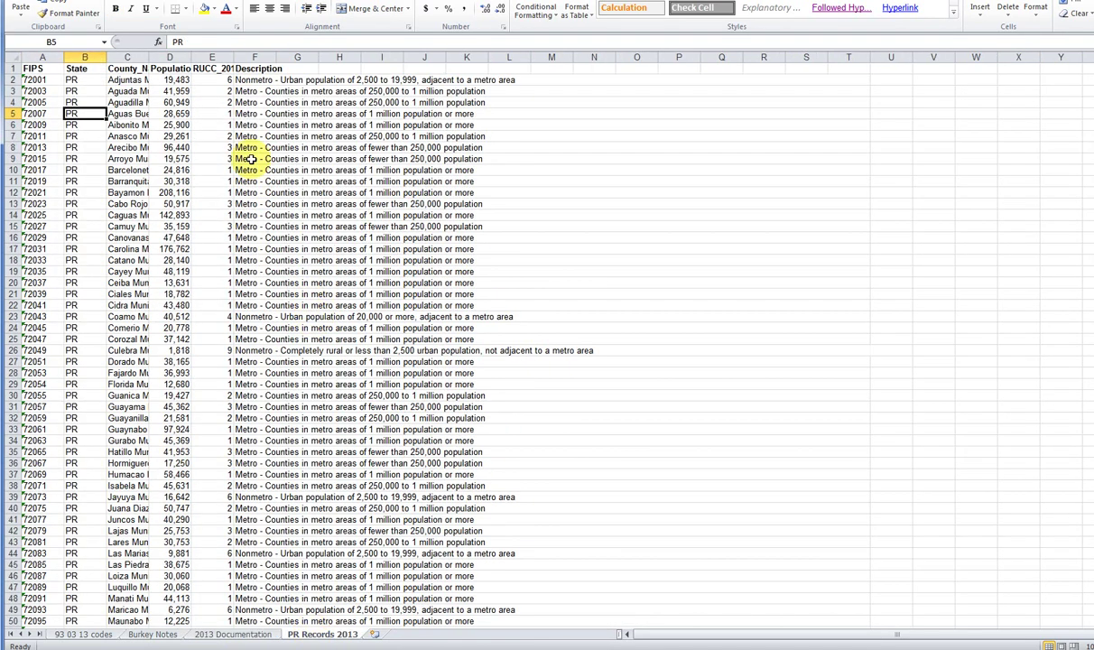
left_click(85, 634)
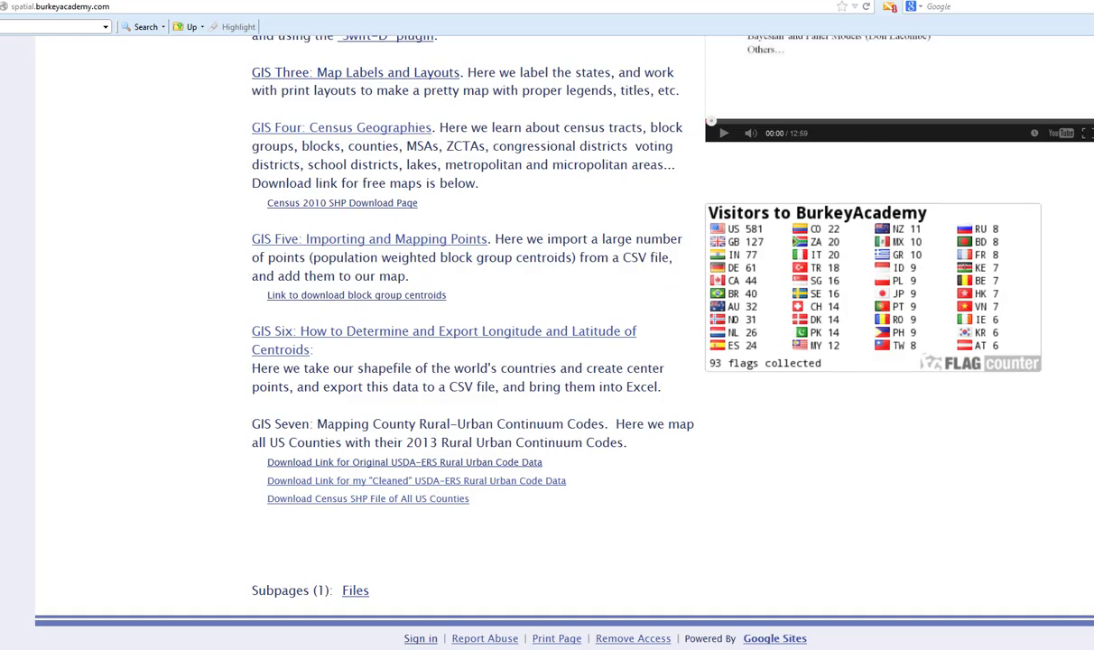
Step: Switch to MapWindow and dismiss its welcome dialog to start with an empty project
mouse_move(442, 646)
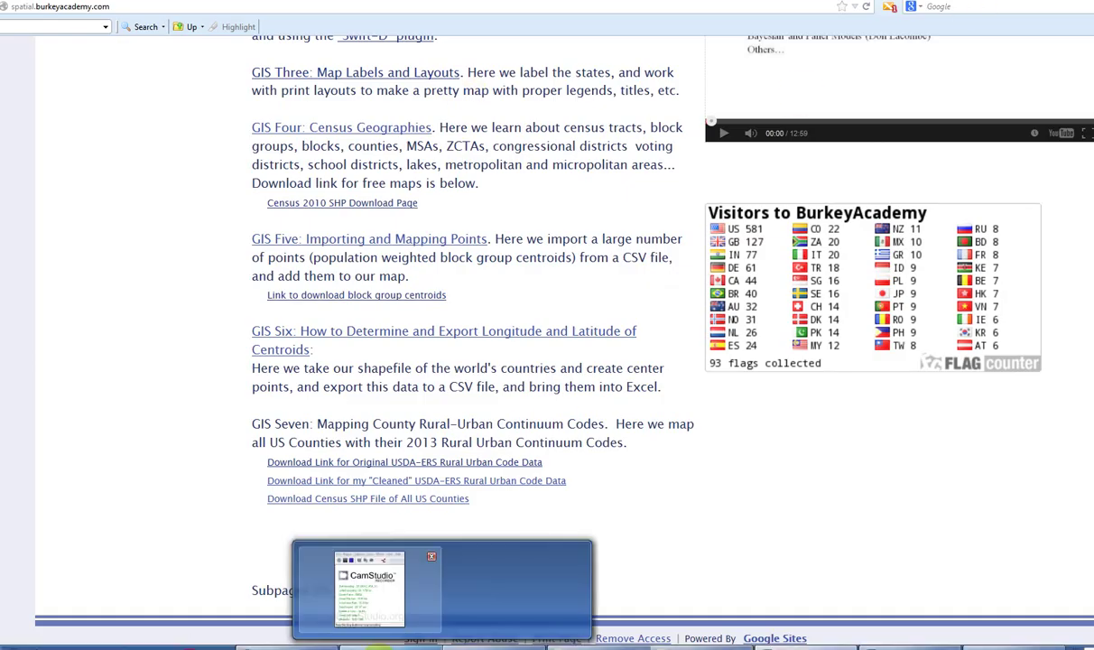
mouse_move(1009, 646)
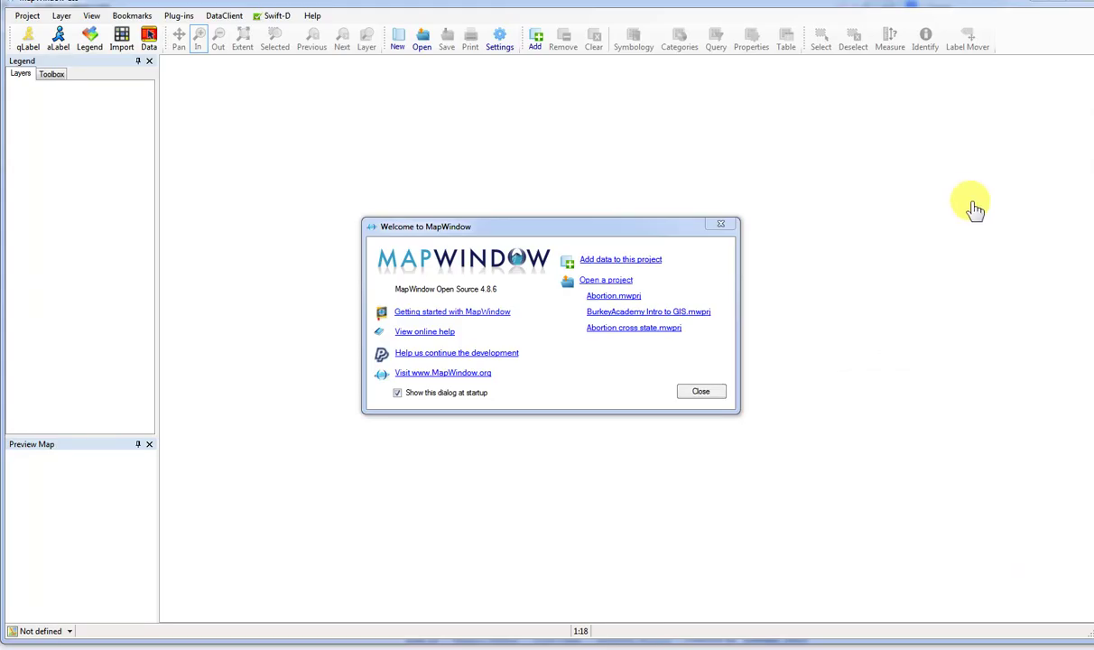
left_click_drag(434, 227, 350, 108)
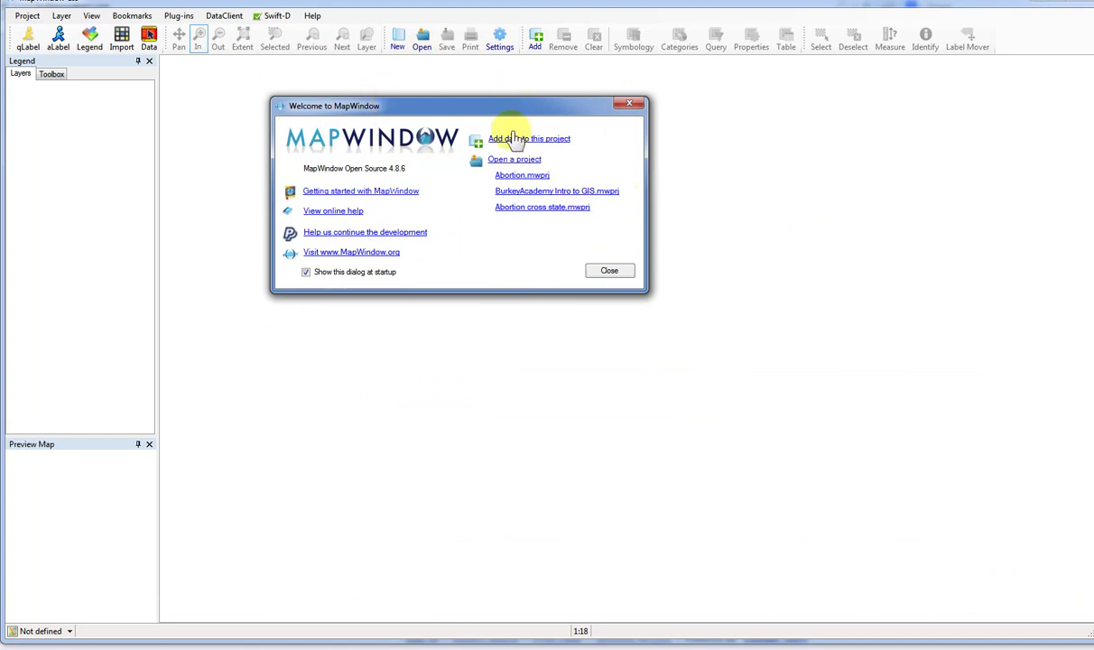
left_click(608, 272)
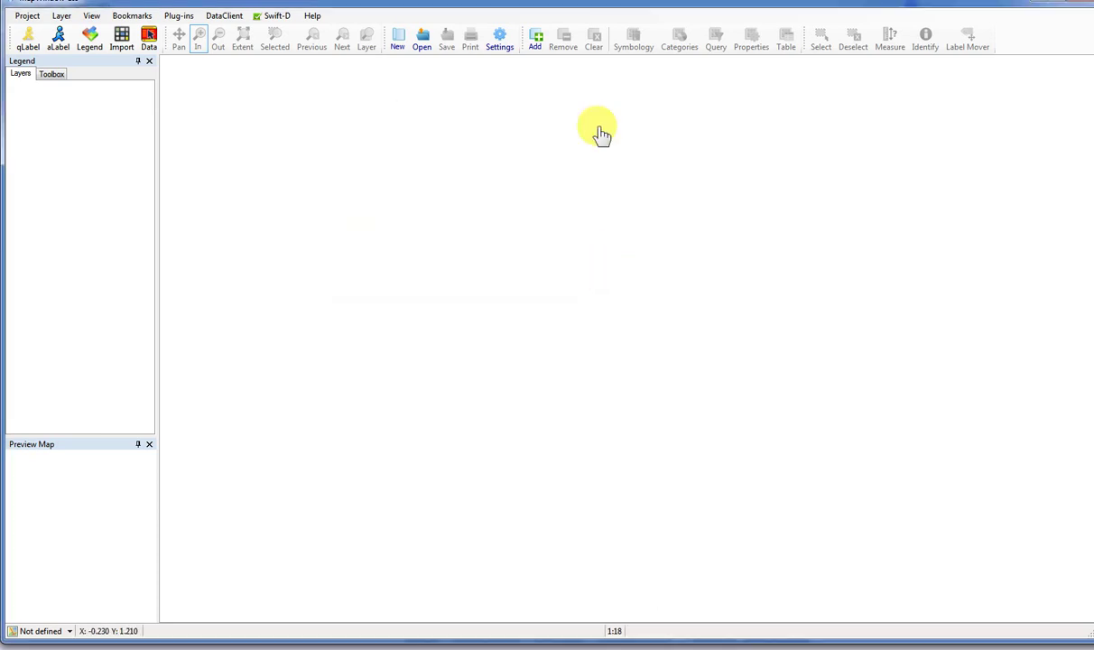
Step: Add the county shapefile gz_2010_us_050_00_5m.shp from the SE 7 US Counties folder as a map layer
left_click(539, 45)
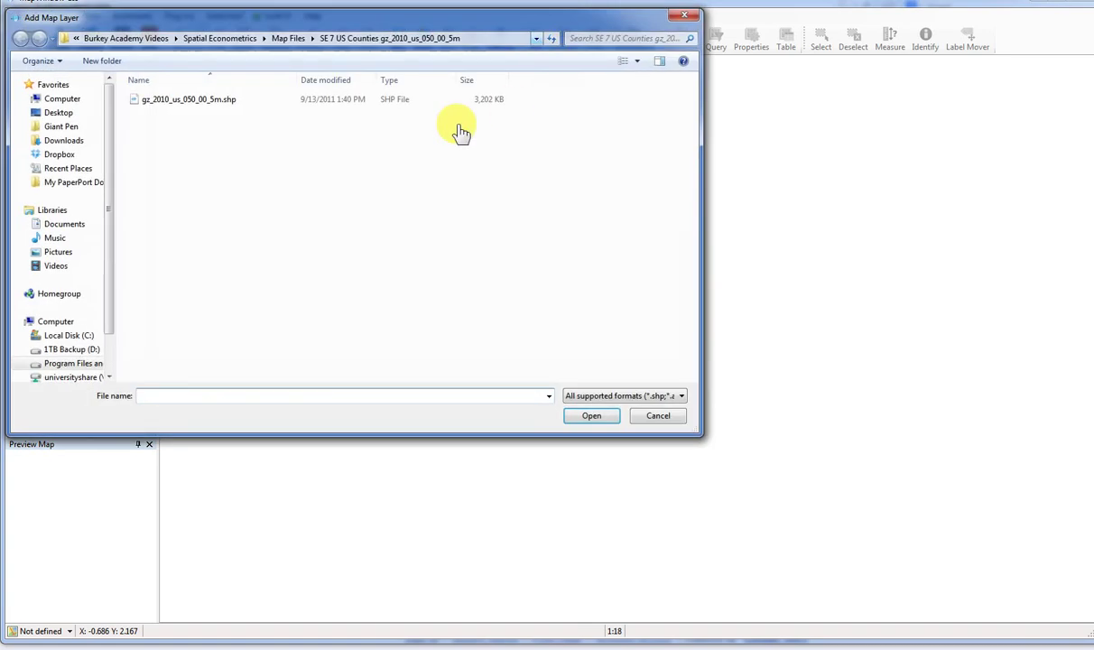
left_click_drag(199, 24, 197, 12)
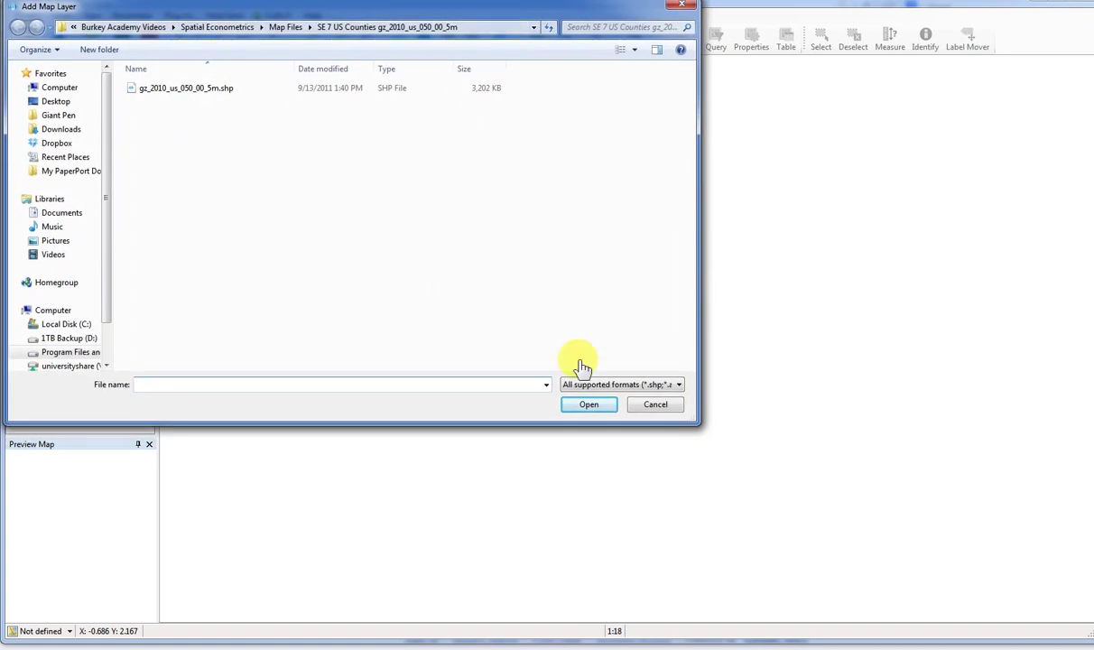
left_click_drag(705, 427, 841, 603)
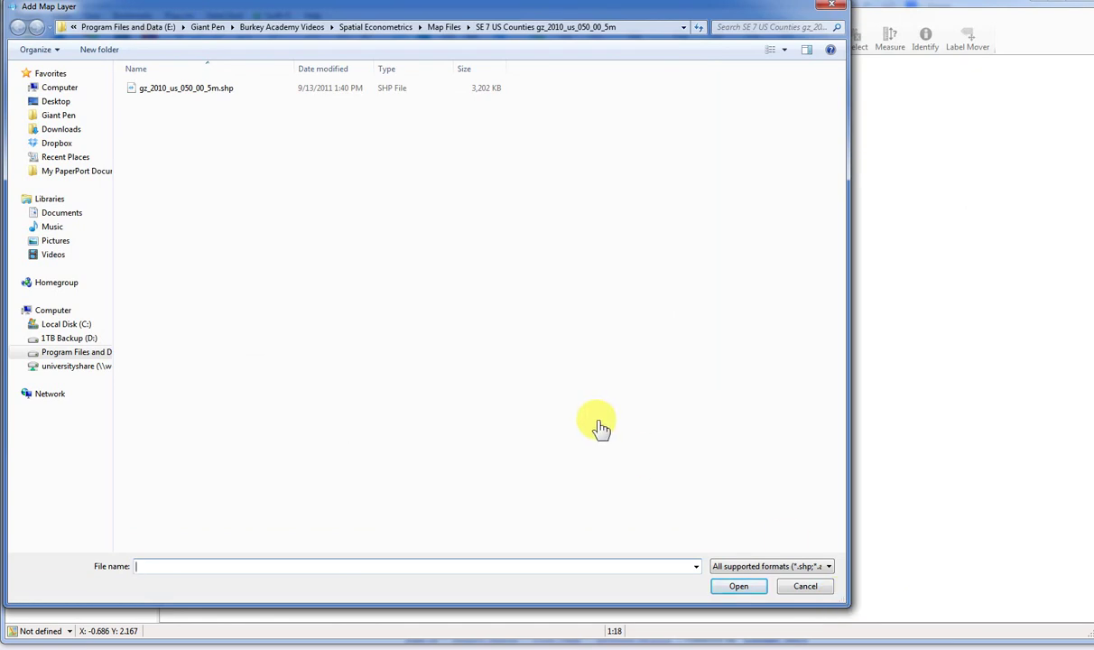
double_click(213, 90)
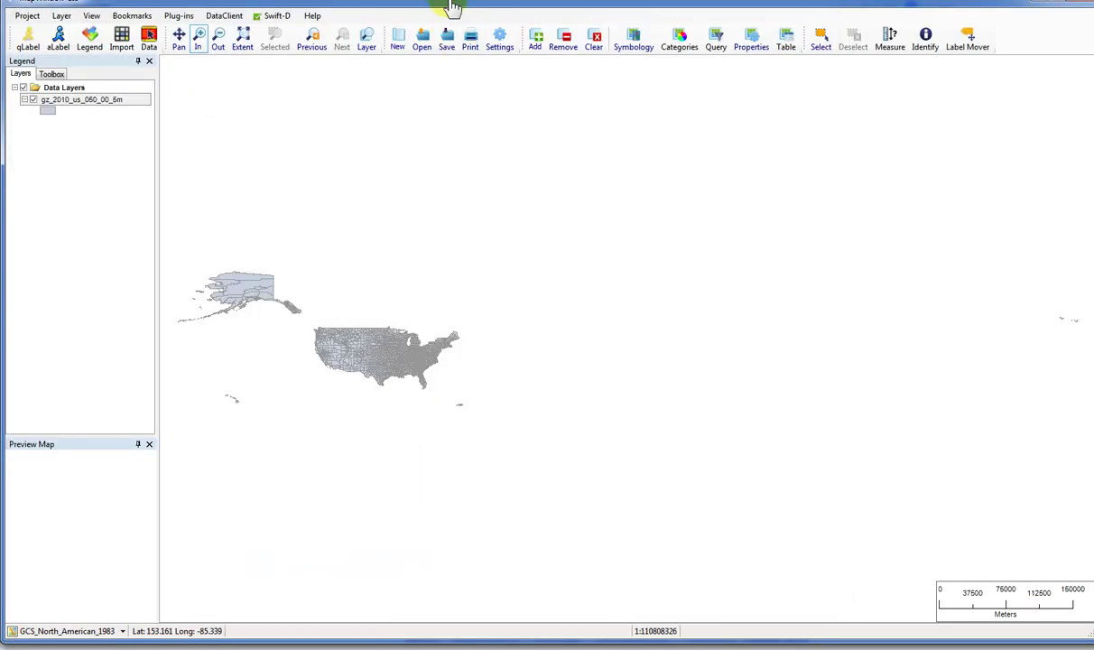
Step: Select all counties of the 48 contiguous states on the map, leaving out Alaska, Hawaii and Puerto Rico
left_click(199, 42)
left_click_drag(180, 236, 504, 447)
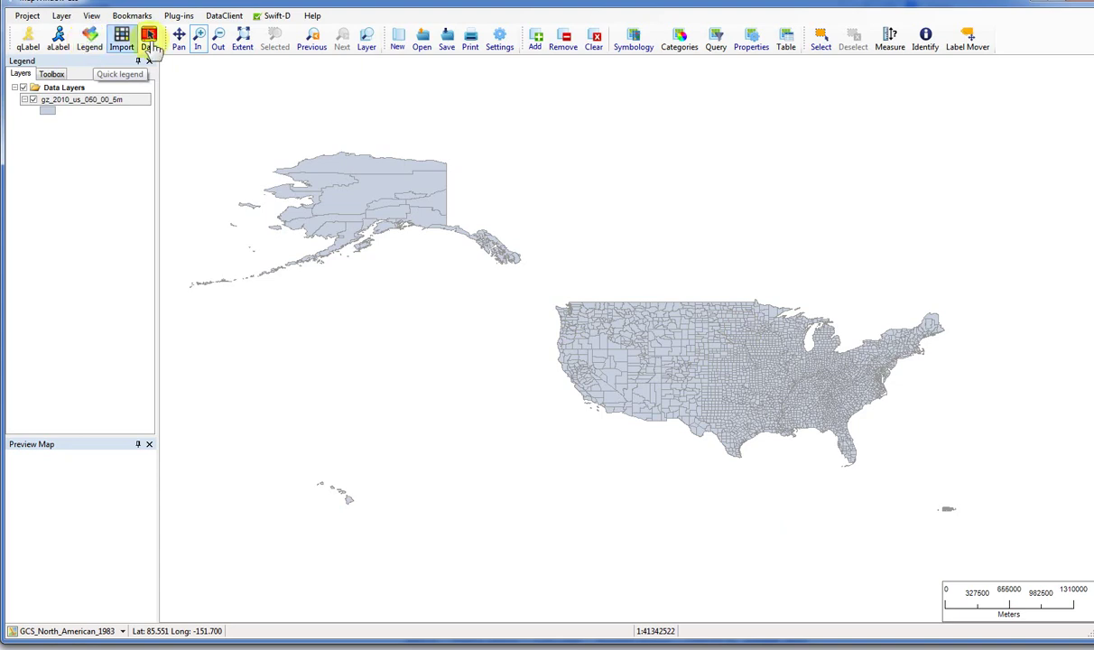
left_click(824, 45)
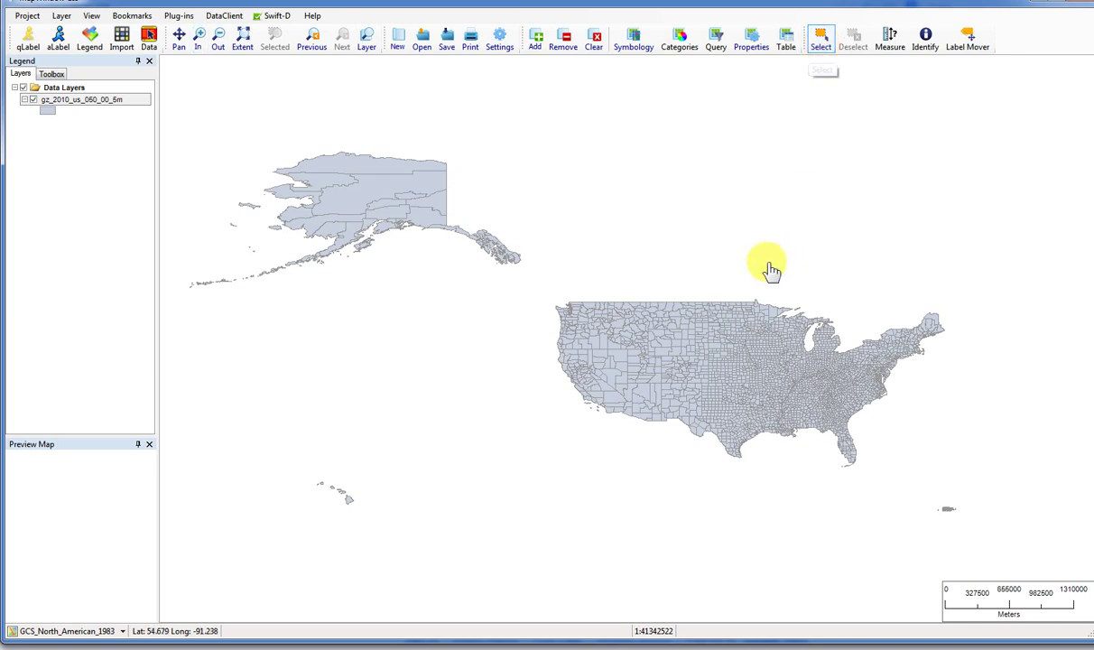
left_click_drag(540, 281, 955, 479)
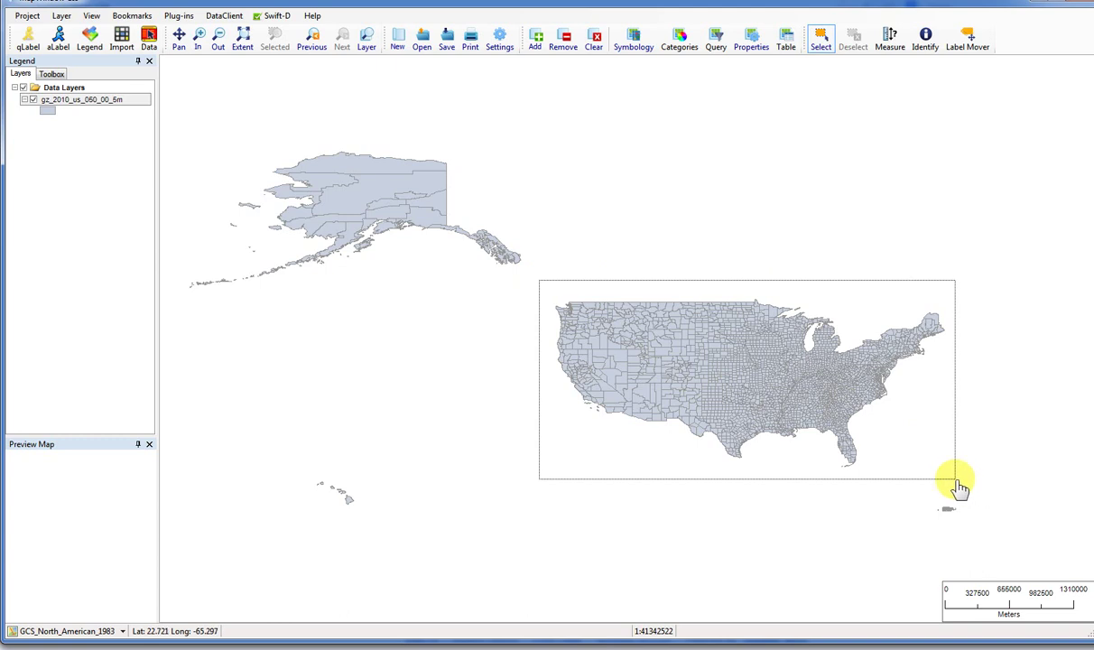
left_click_drag(955, 479, 955, 479)
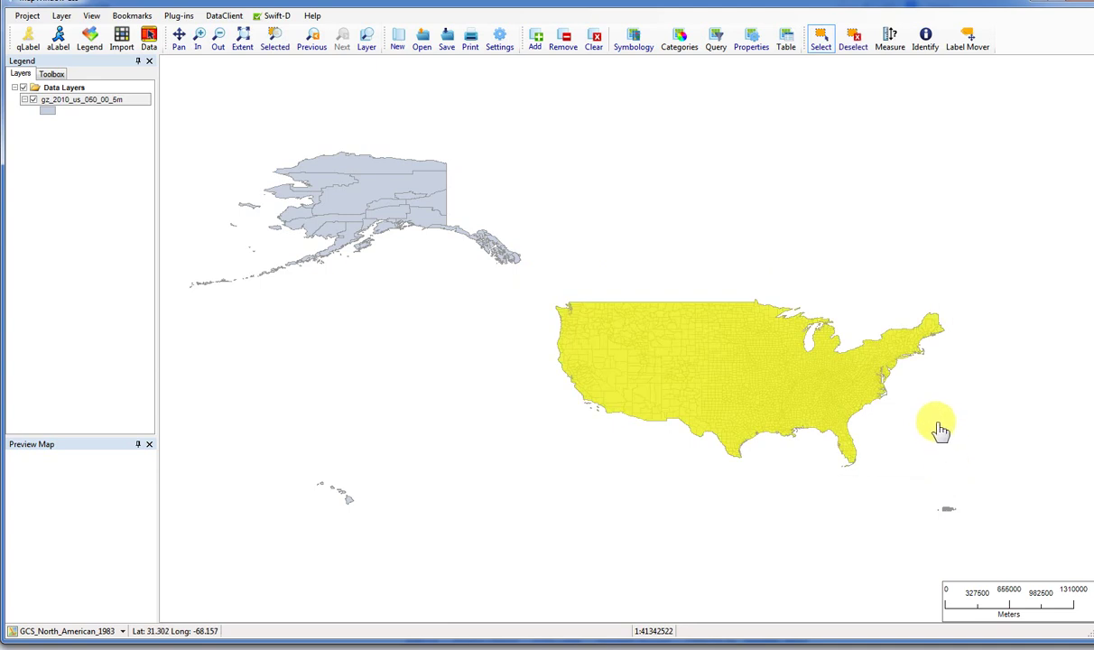
left_click(901, 431)
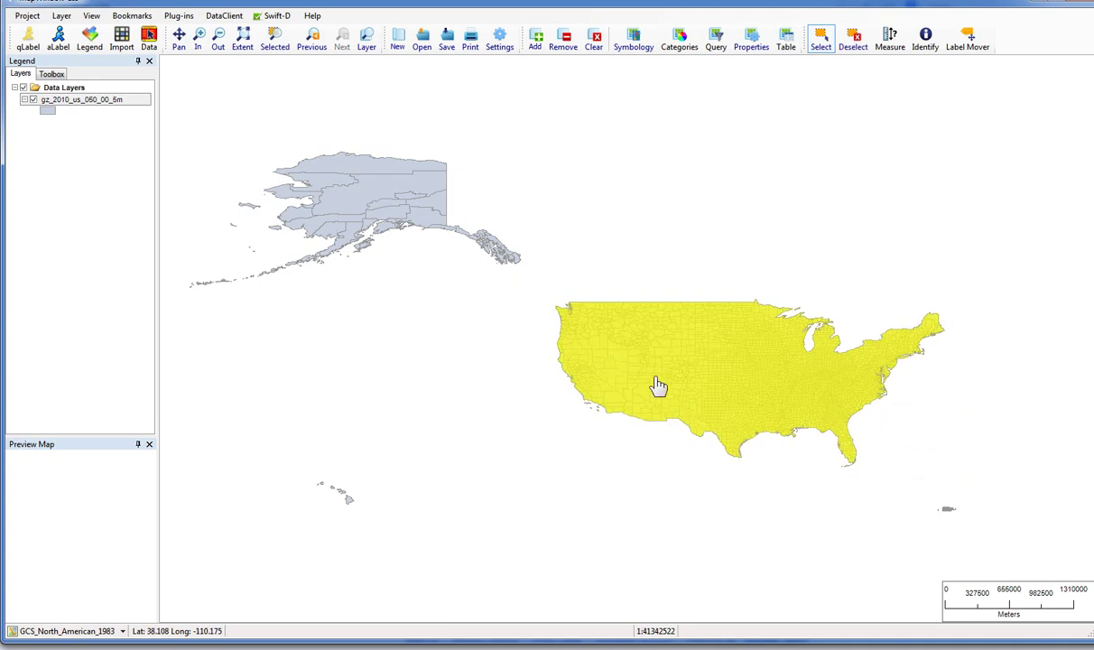
Step: Start the Export Selection tool for the selected counties of the gz_2010_us_050_00_5m shapefile
left_click(52, 74)
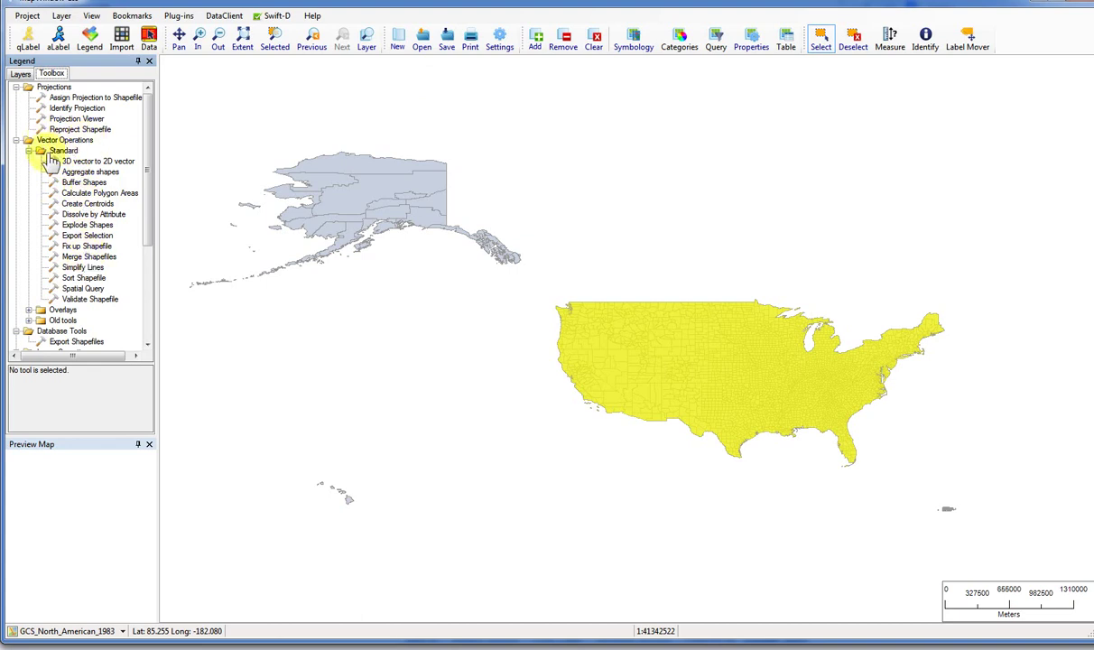
left_click(77, 238)
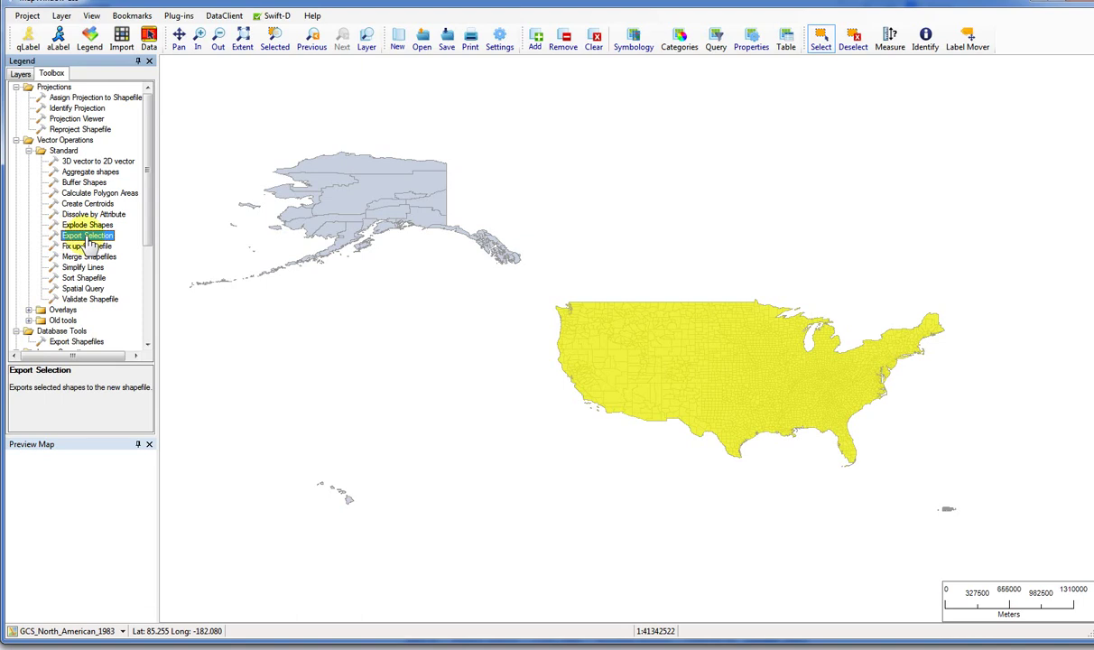
double_click(87, 237)
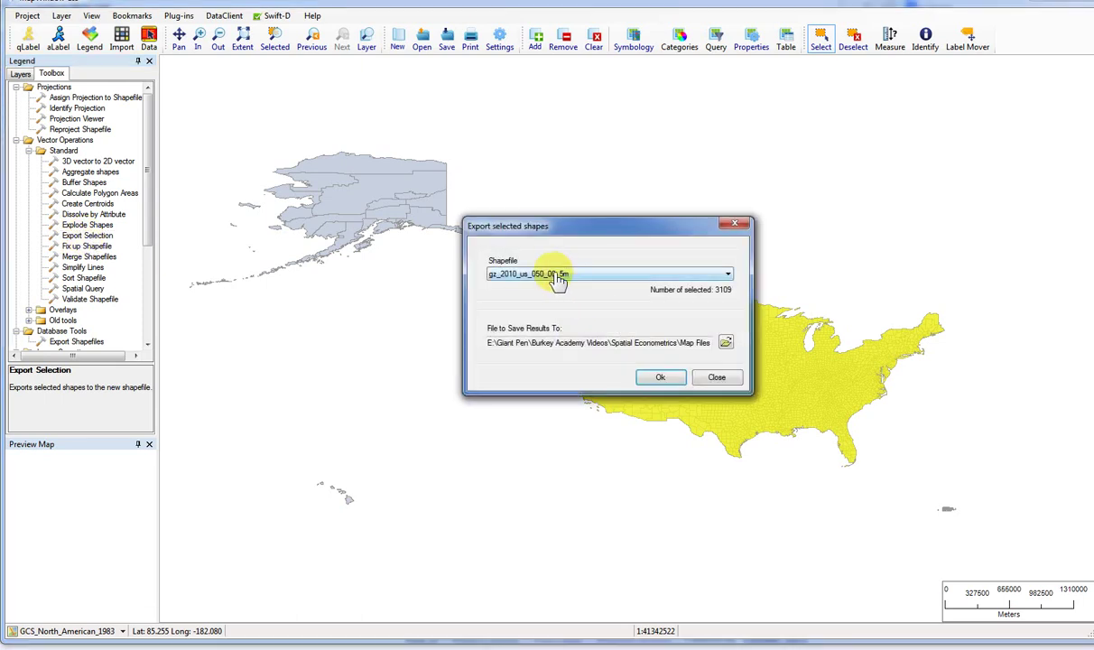
left_click_drag(555, 224, 414, 142)
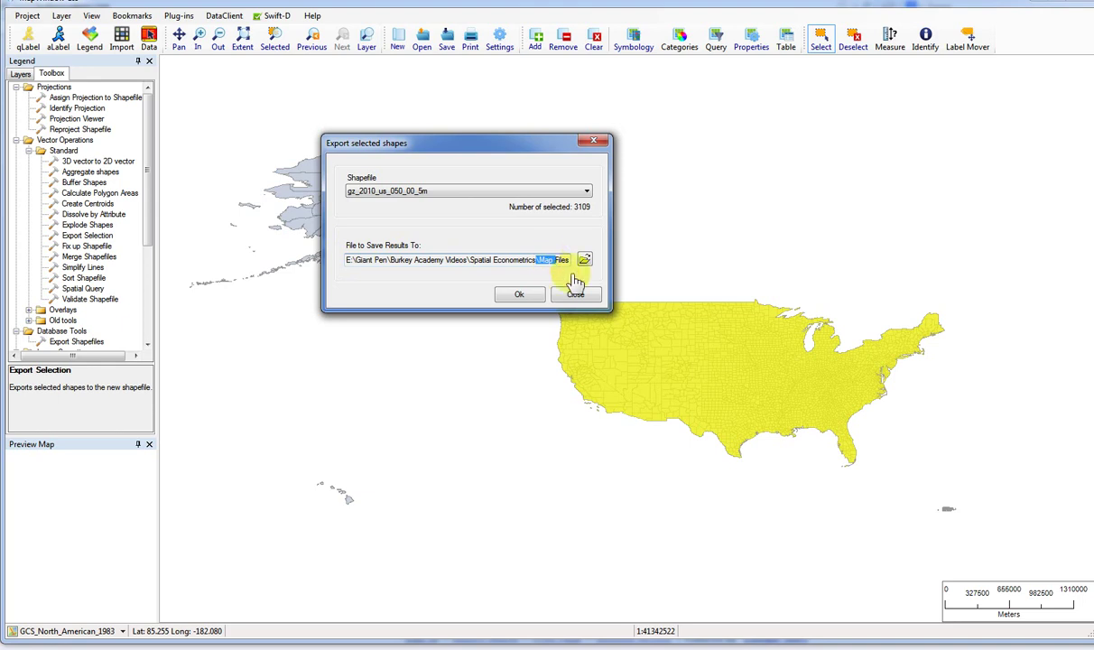
Step: Set the export's output file to 48 state counties.shp in the SE 7 US Counties gz_2010_us_050_00_5m folder
left_click(585, 261)
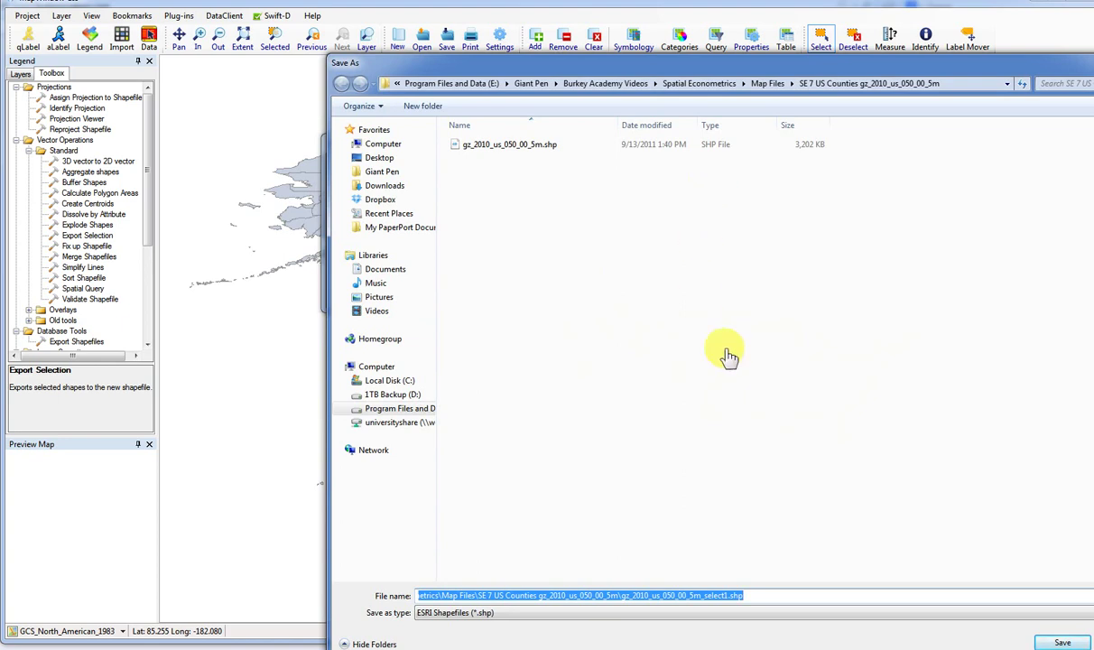
key("End")
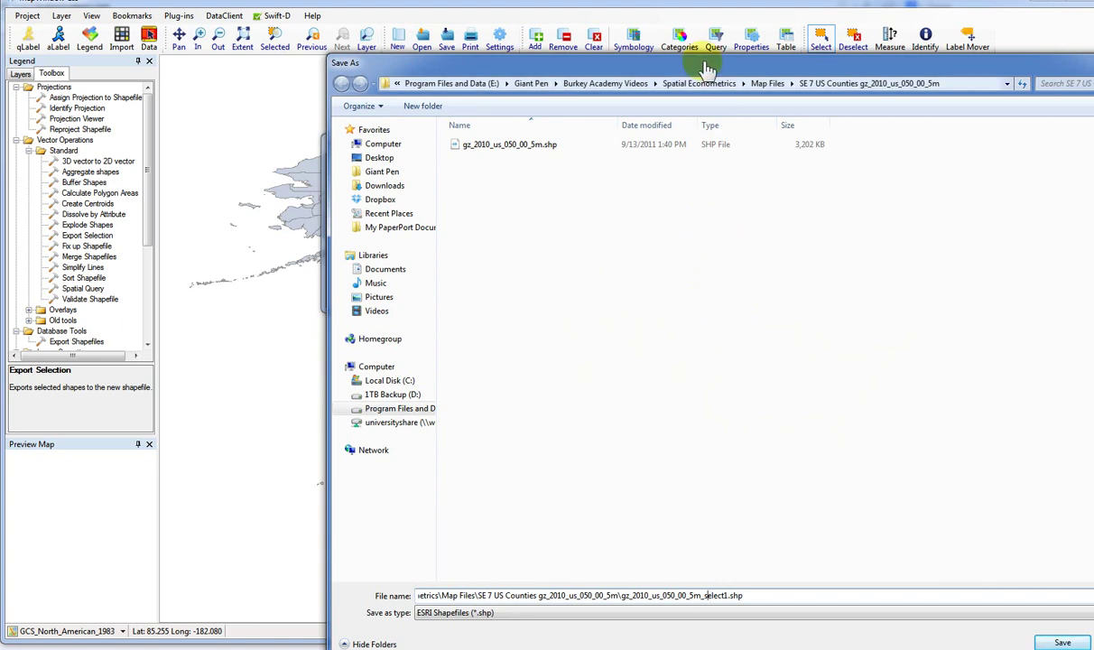
left_click_drag(699, 62, 444, 3)
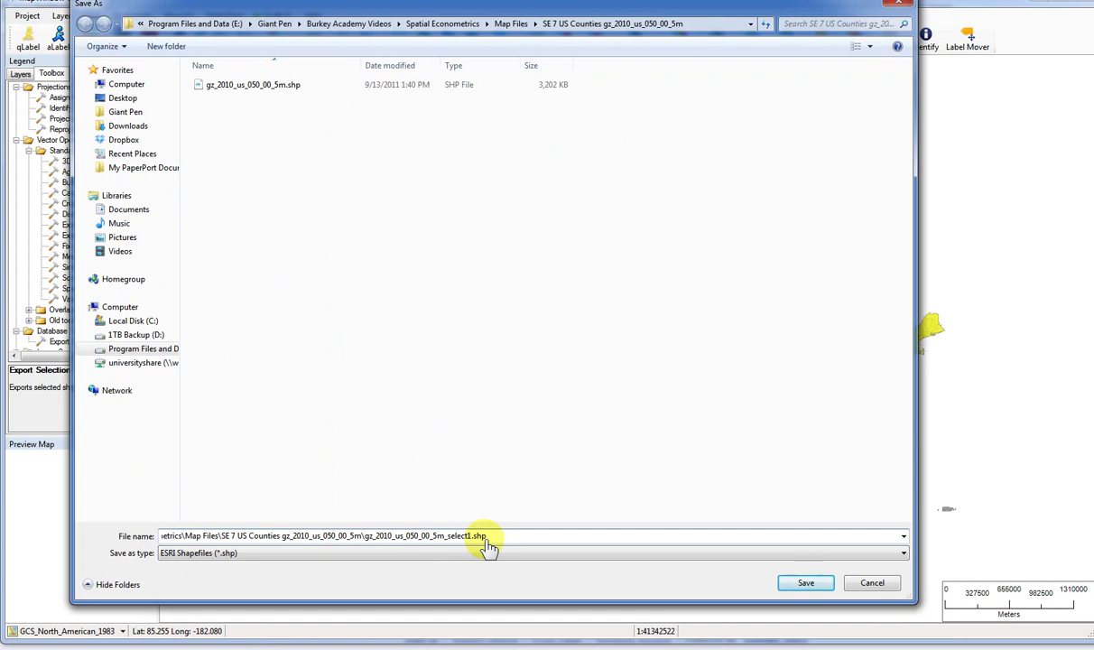
type("48 ")
type("state coun")
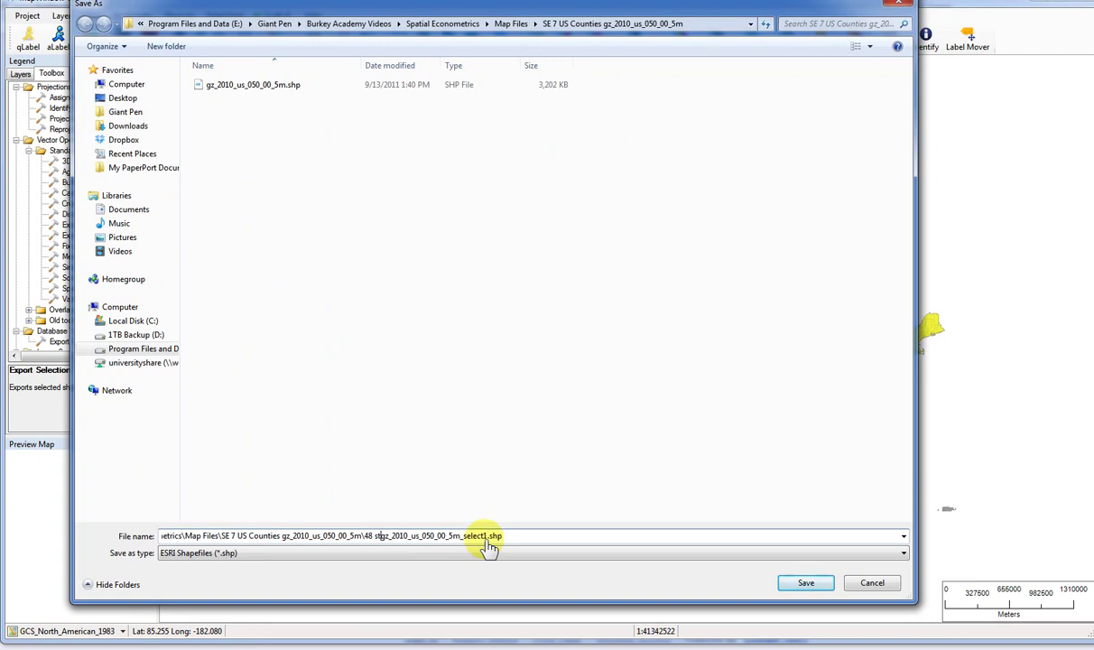
type("ties")
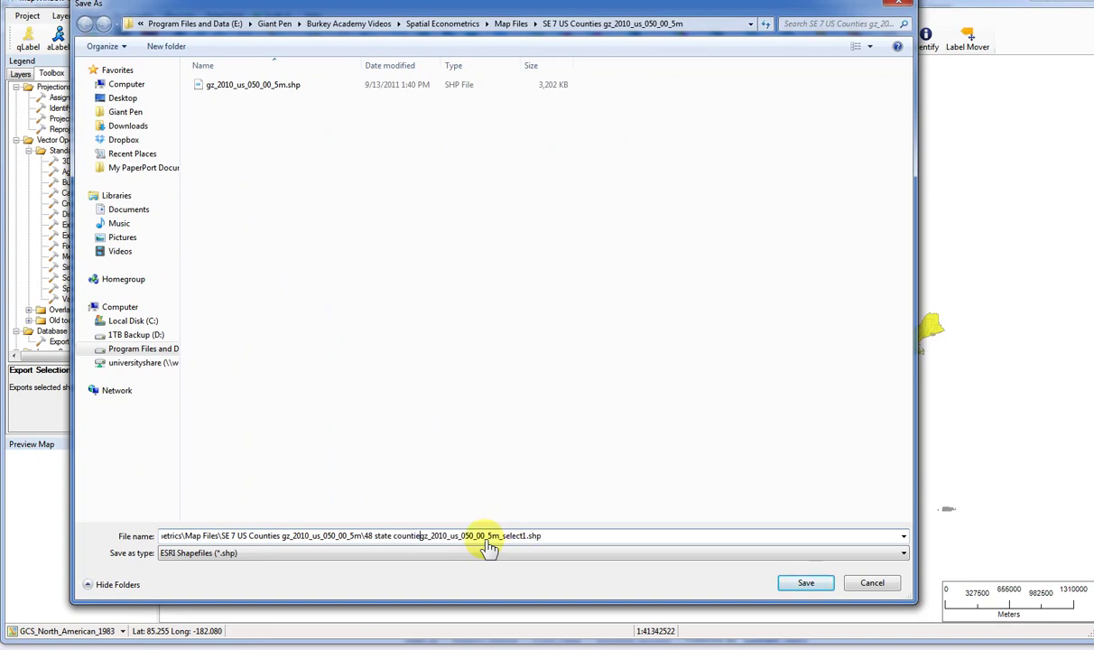
key("Delete")
key("Delete")
key("Delete")
key("Delete")
key("Delete")
key("Delete")
key("Delete")
key("Delete")
key("Delete")
key("Delete")
key("Delete")
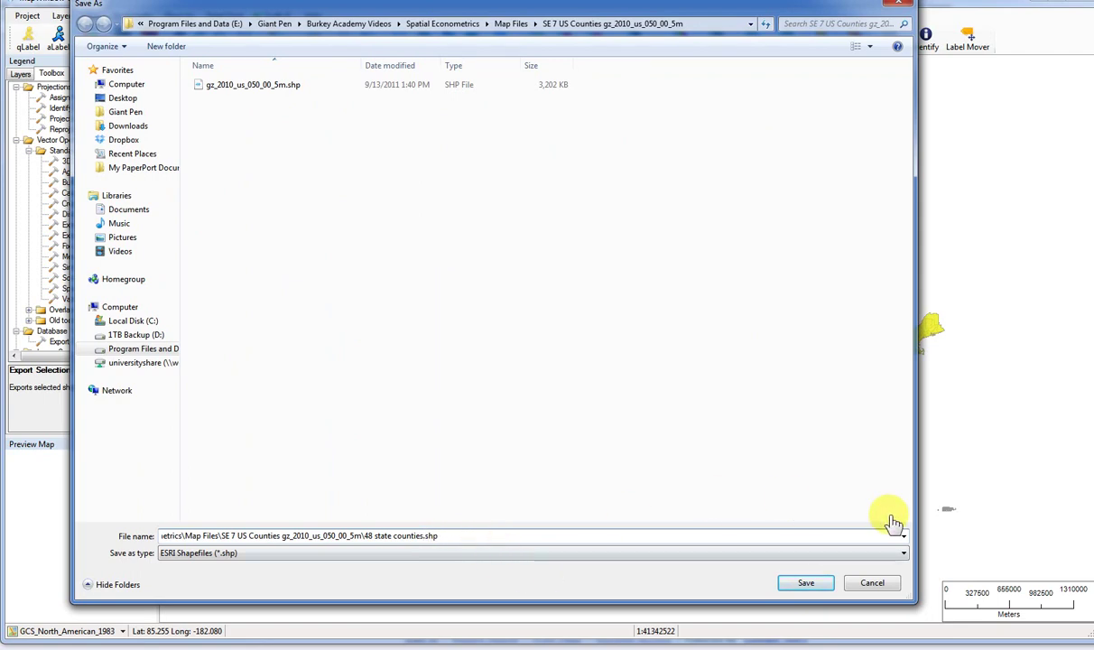
left_click(806, 583)
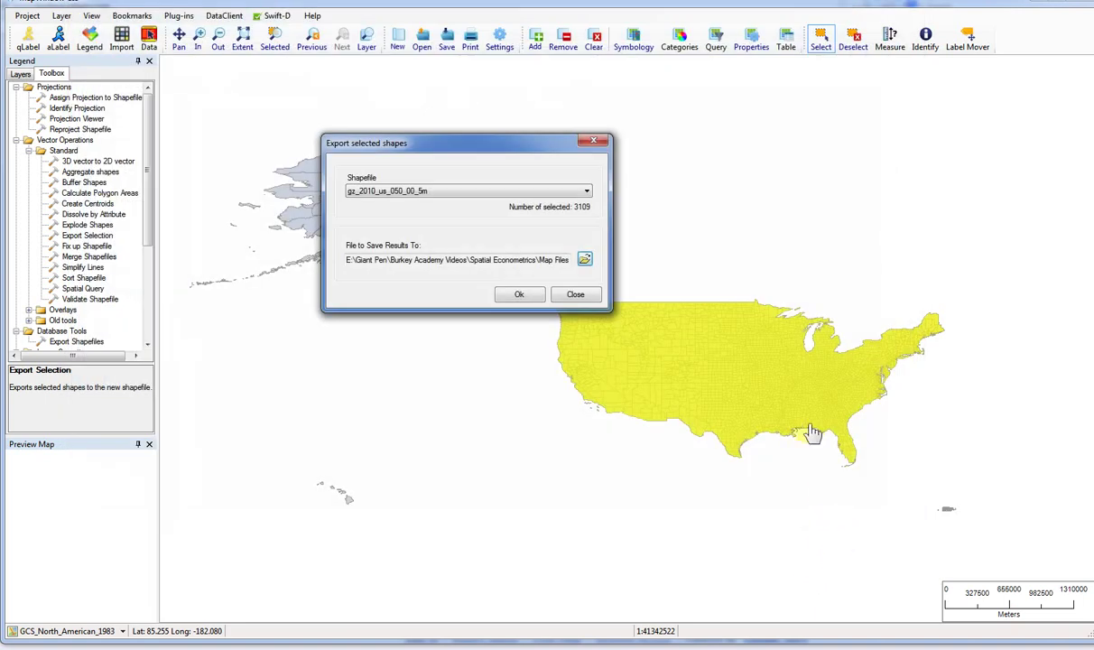
Step: Export the selected counties, add the new shapefile to the map, and return to the layer list
left_click(521, 296)
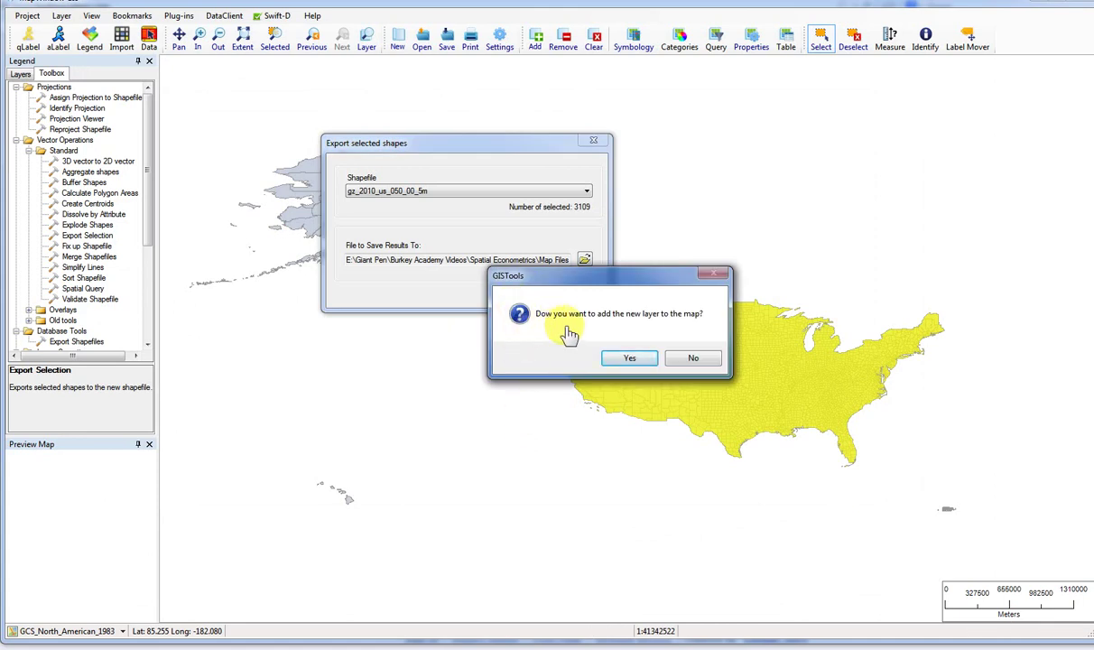
left_click(631, 359)
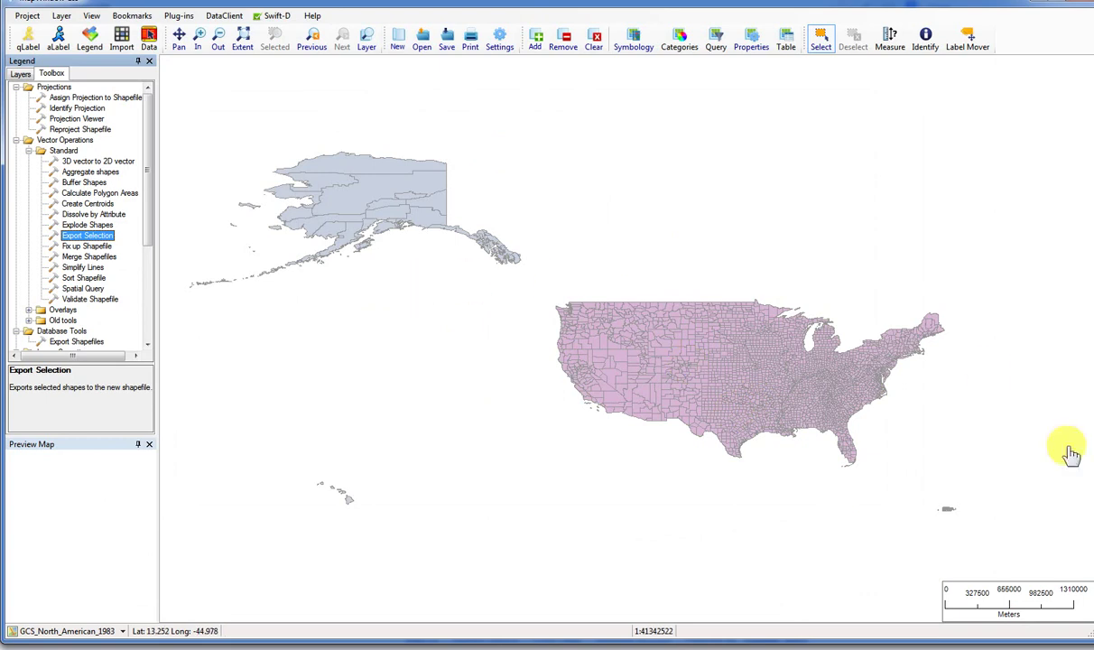
left_click(21, 77)
left_click(54, 78)
left_click(21, 75)
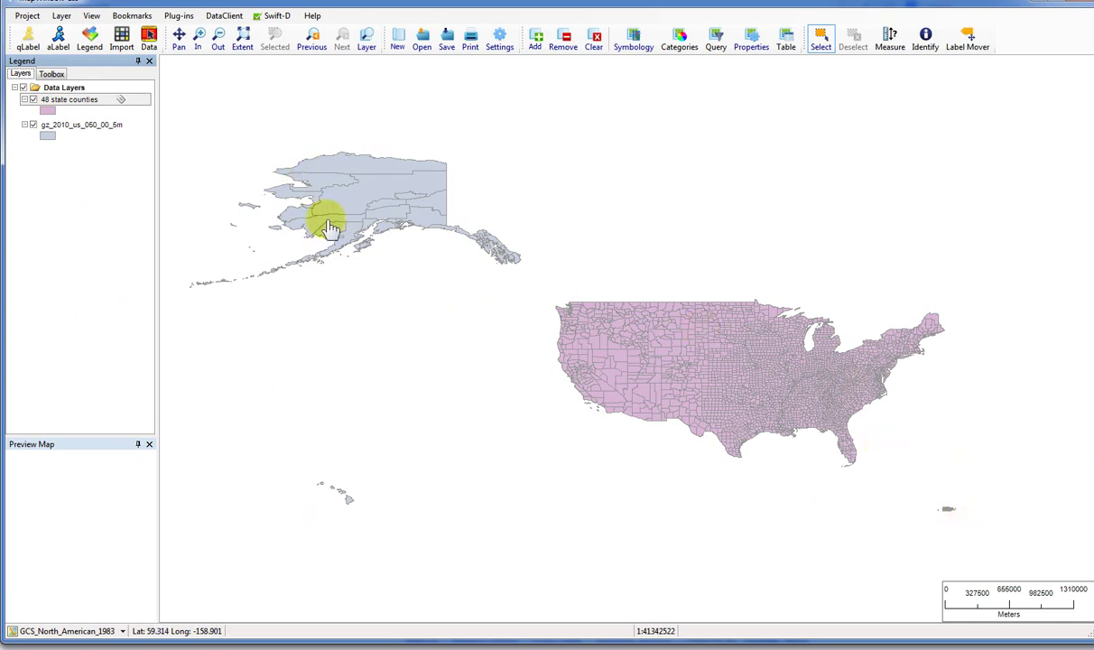
Step: Hide the original gz_2010_us_050_00_5m layer and remove it from the map
left_click(33, 124)
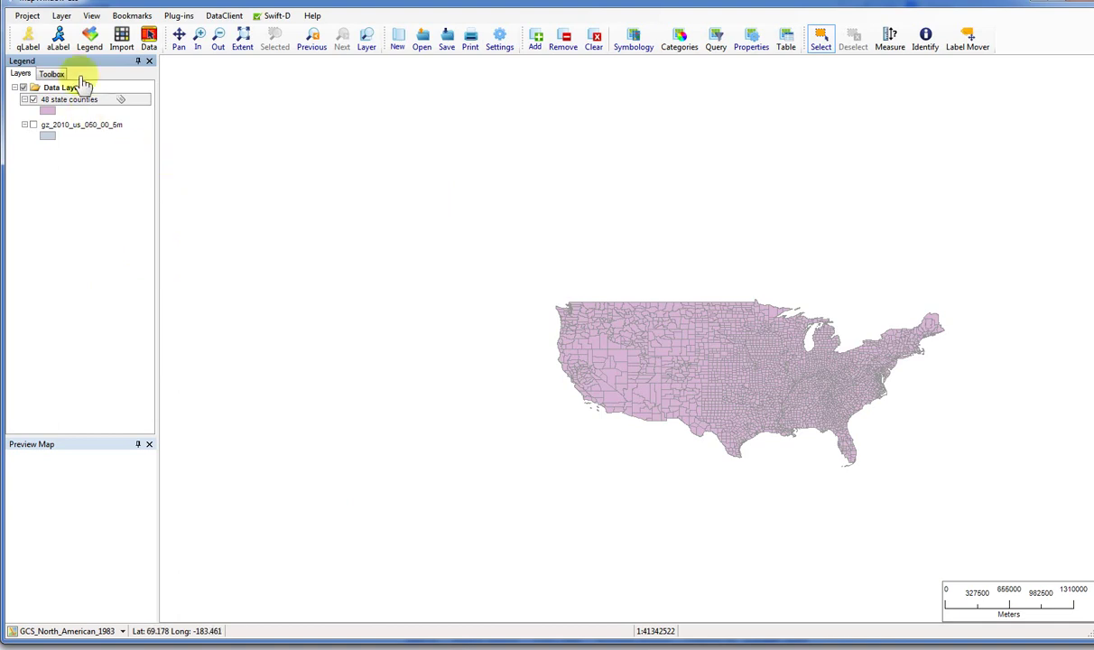
left_click(72, 126)
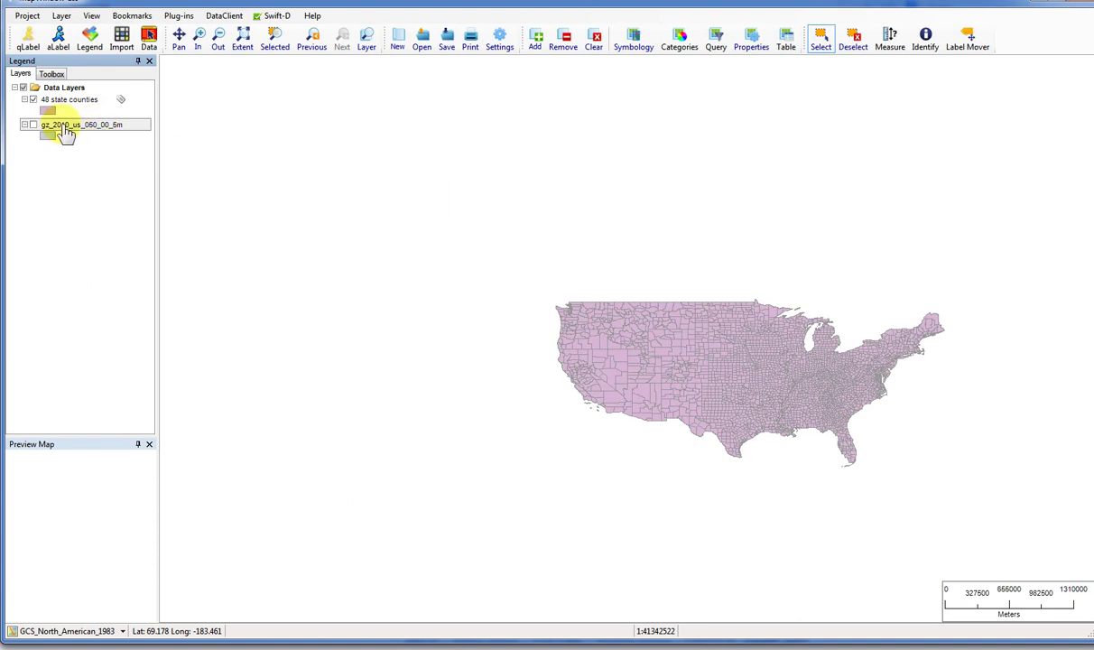
right_click(66, 133)
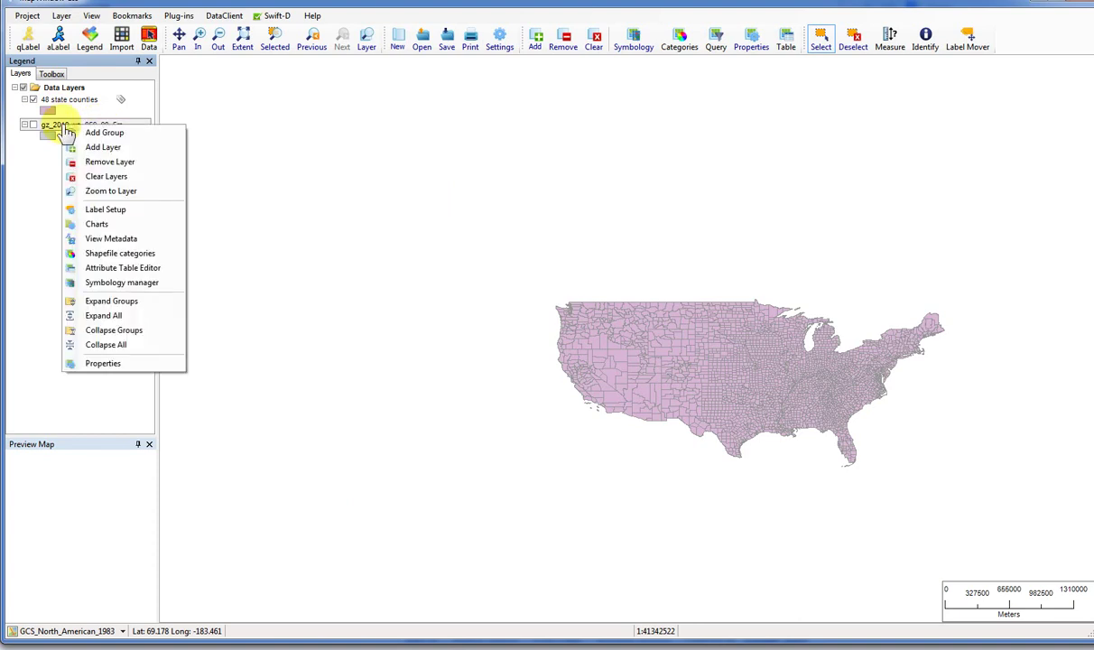
left_click(99, 163)
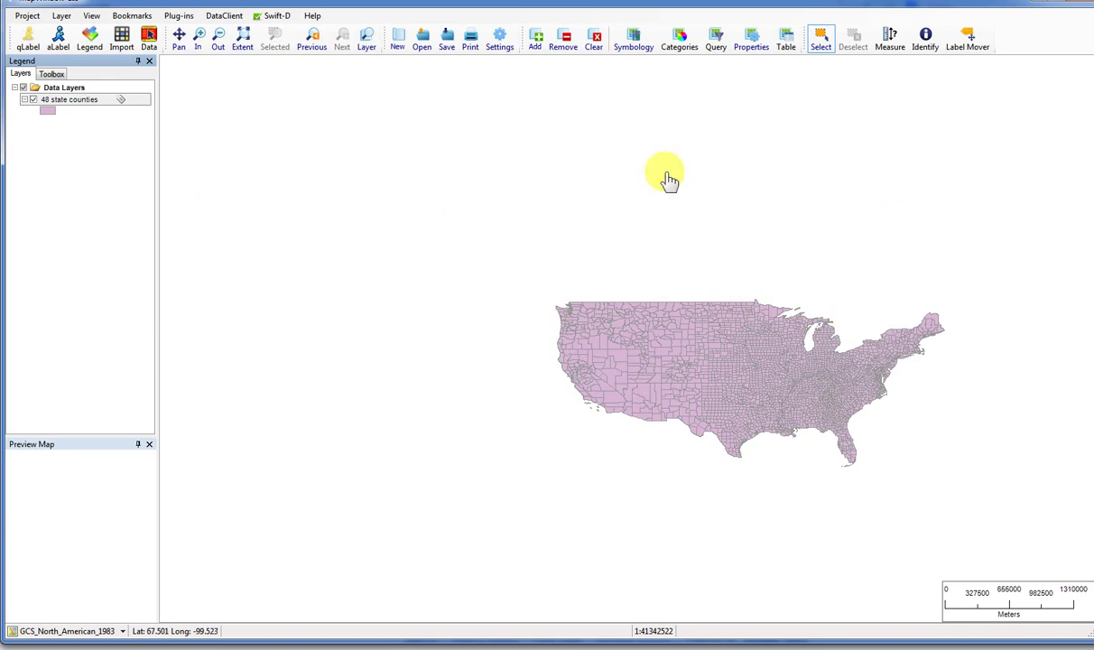
Step: Zoom the map to the full extent of the 48 state counties layer
left_click(201, 40)
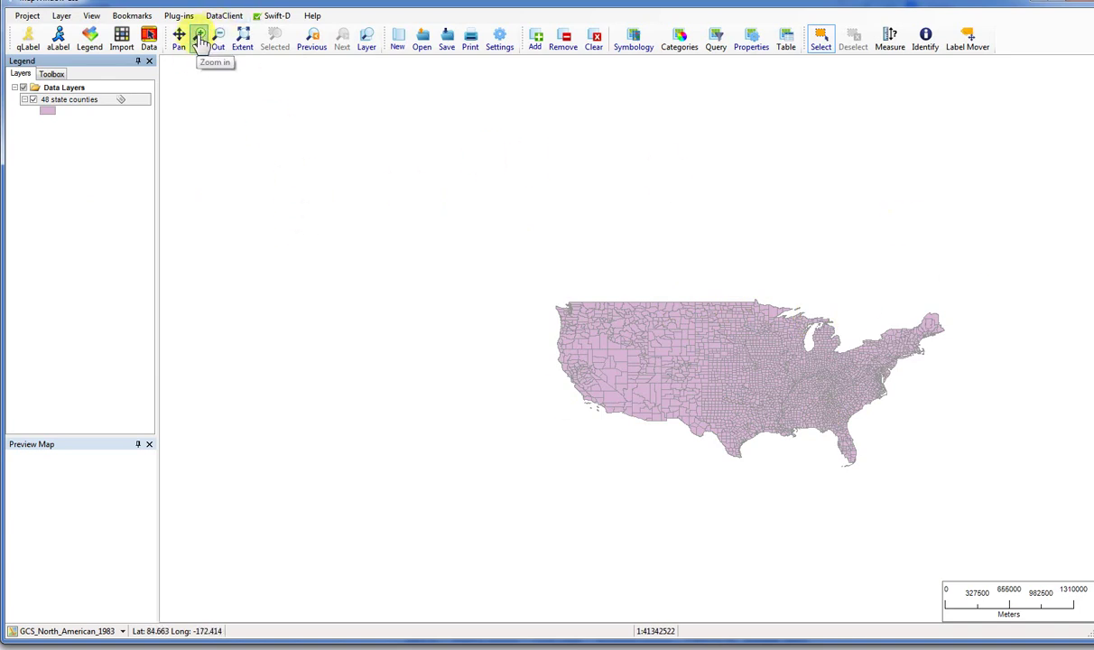
left_click(231, 41)
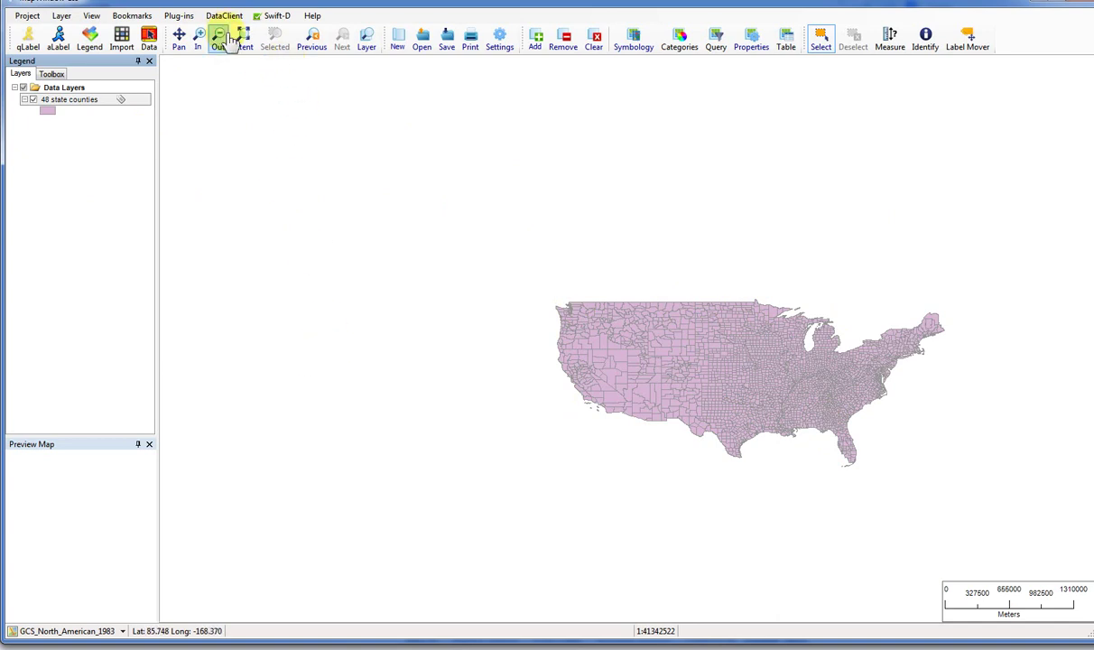
left_click(244, 40)
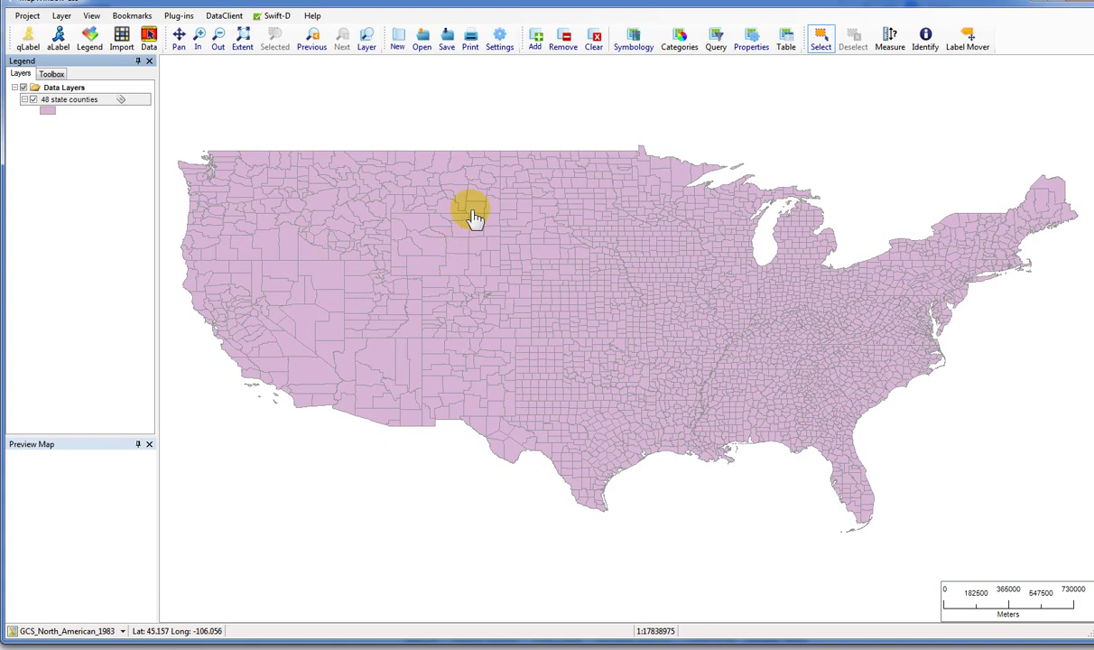
Step: Open the attribute table of the 48 state counties layer and move its window clear for reading the fields
key("alt+Tab")
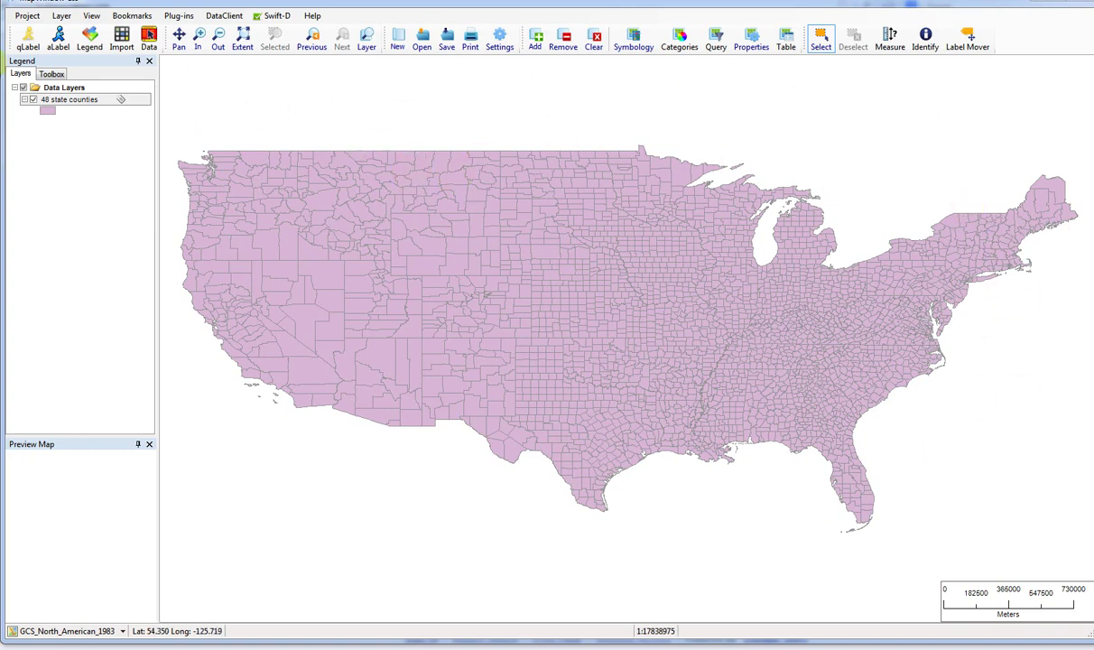
right_click(65, 108)
left_click(29, 157)
right_click(71, 106)
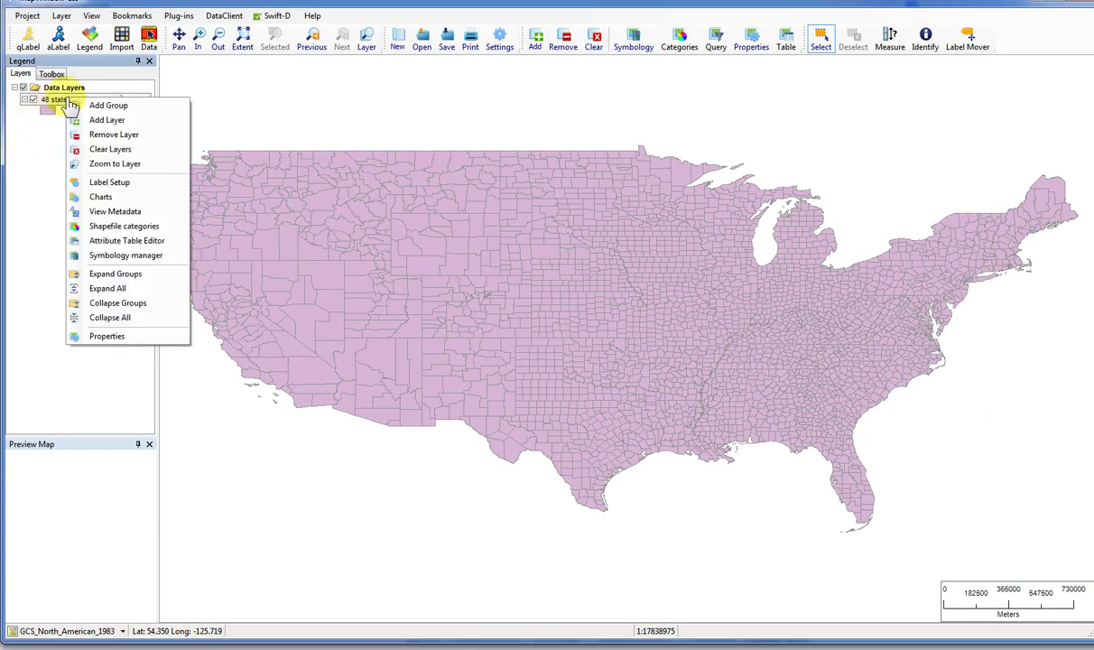
left_click(110, 242)
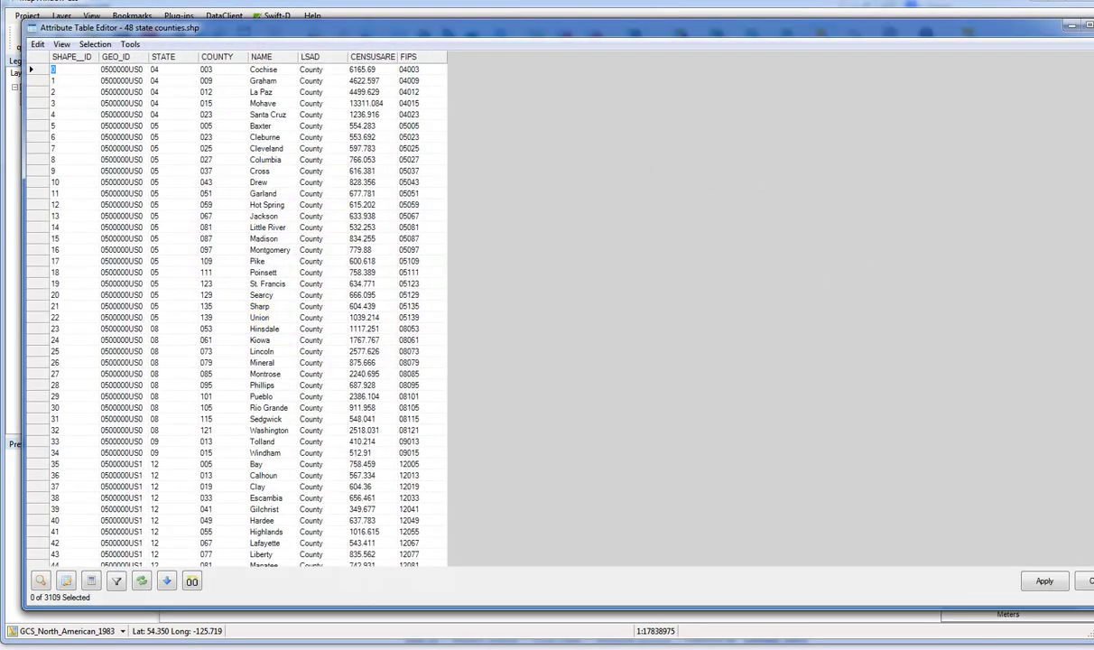
left_click_drag(293, 25, 277, 16)
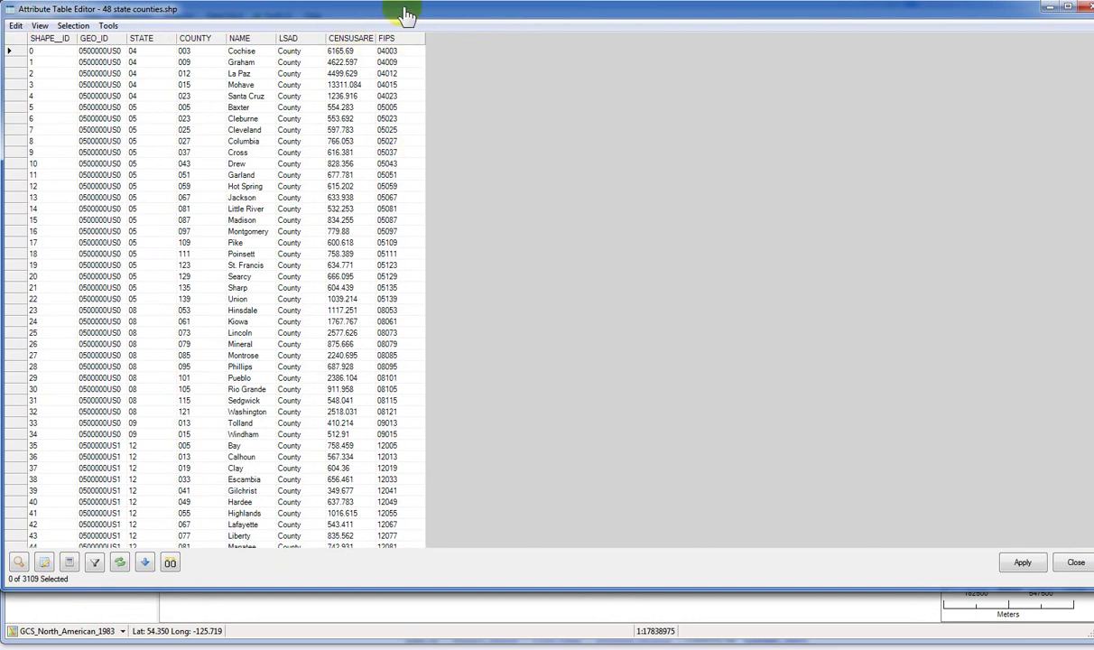
Step: Remove the FIPS field from the 48 state counties attribute table
left_click(16, 27)
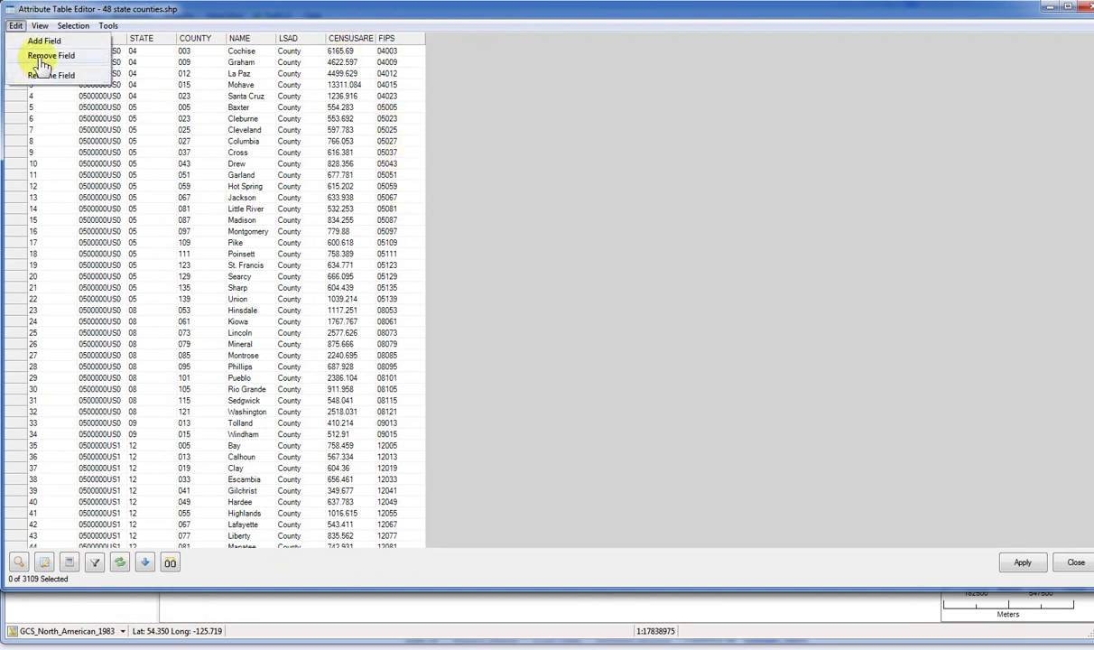
left_click(41, 55)
left_click_drag(520, 224, 282, 39)
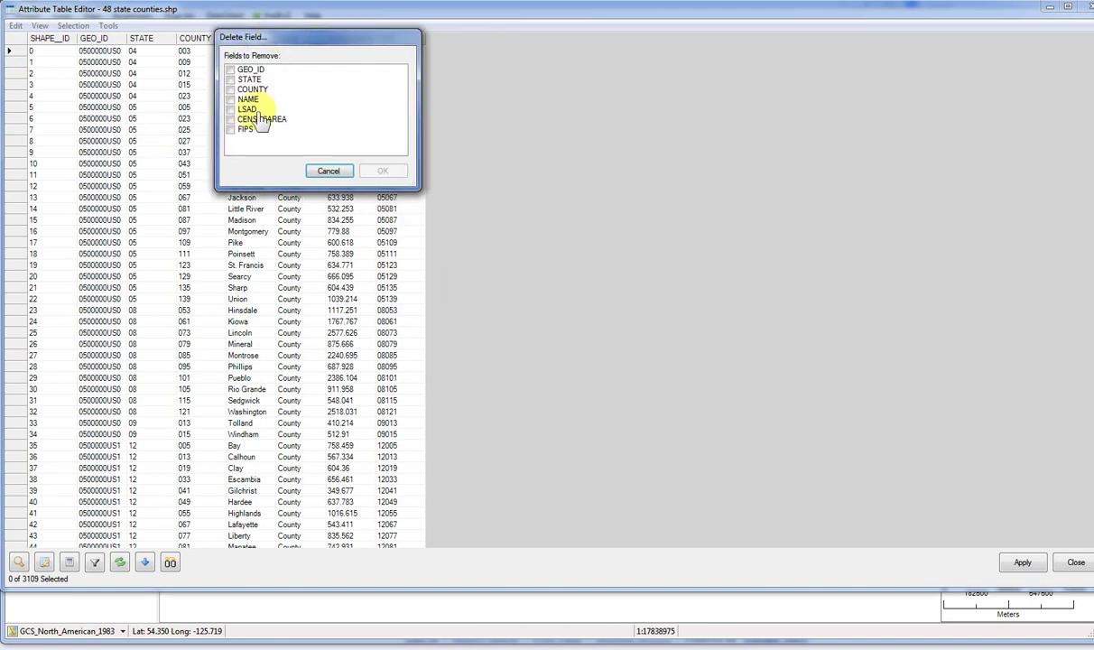
left_click(231, 130)
left_click(379, 171)
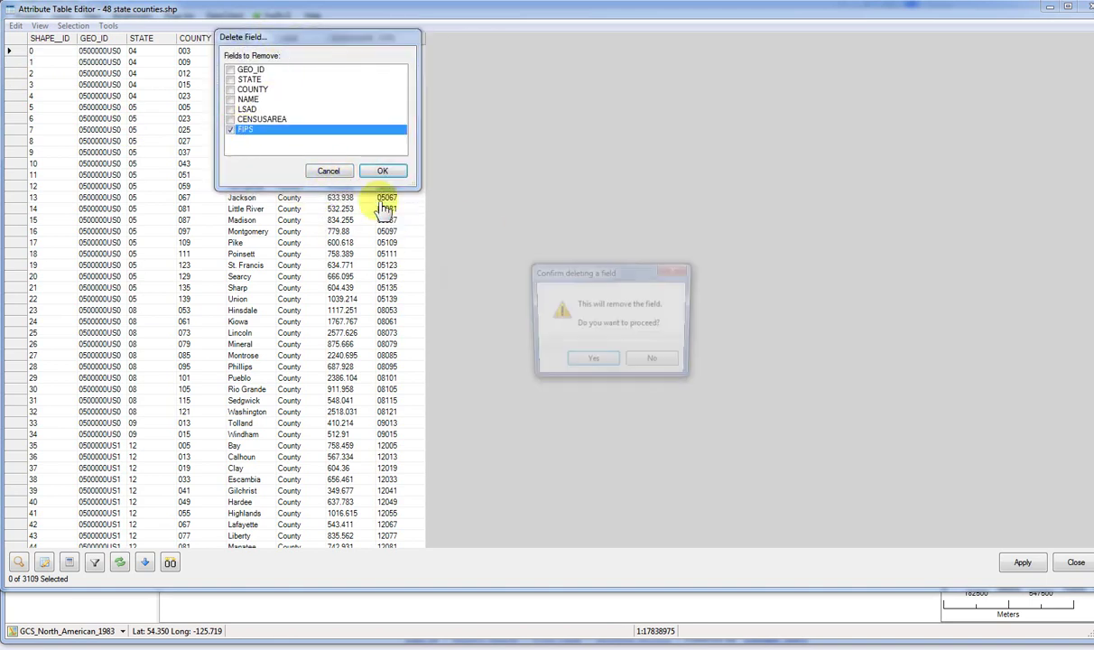
left_click(592, 363)
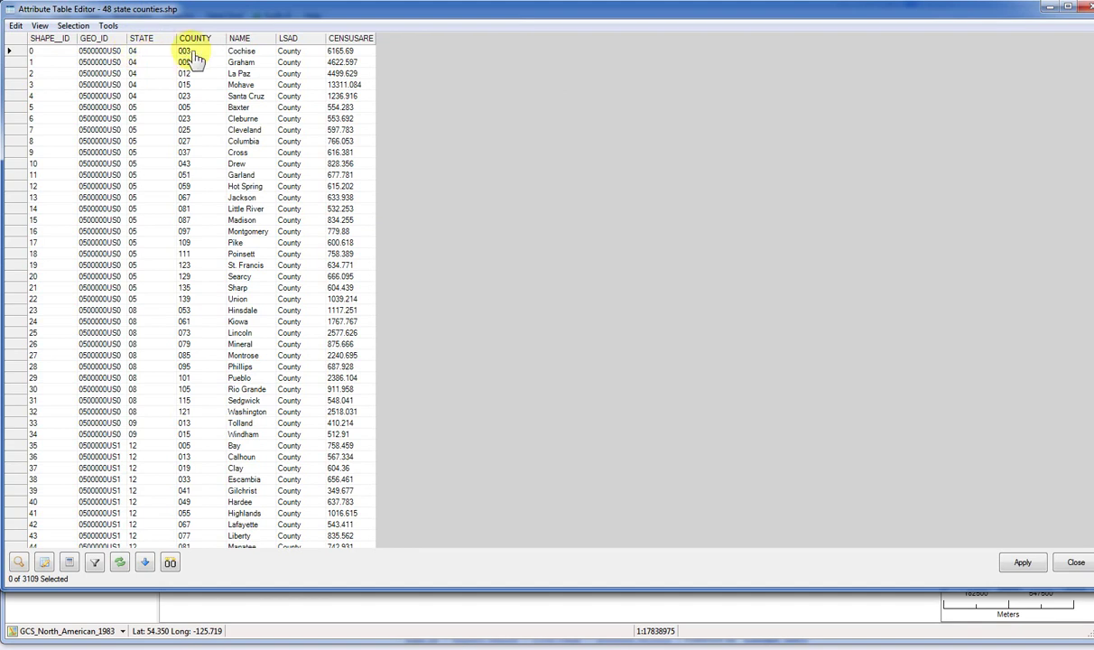
key("alt+Tab")
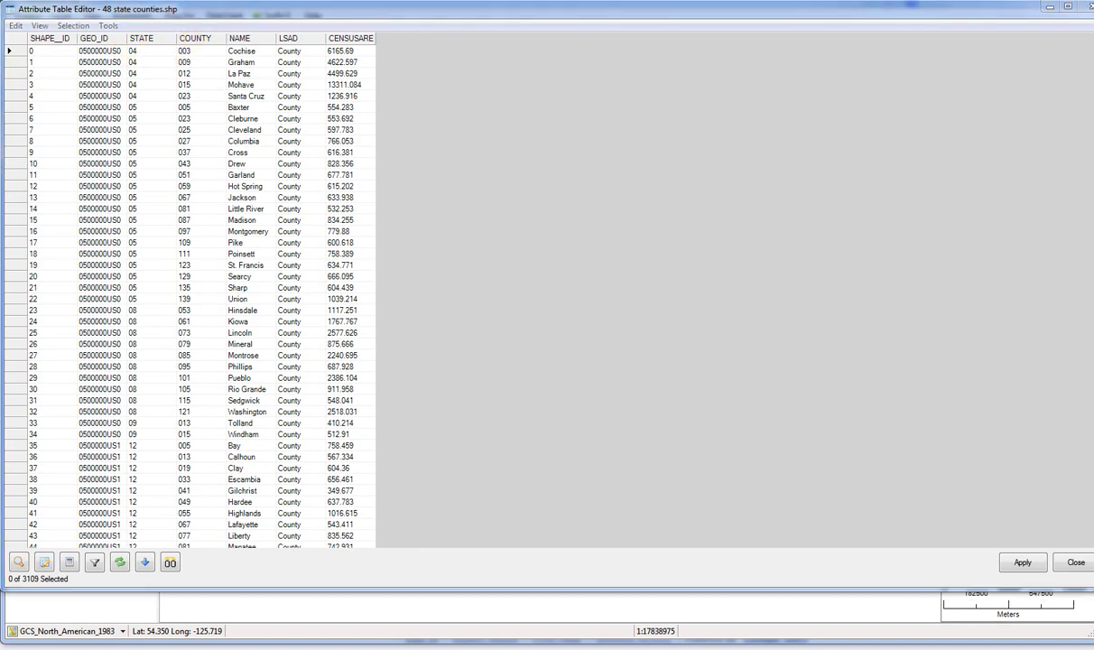
Step: Compare the FIPS column in the Excel county codes sheet with the attribute table's STATE and COUNTY fields
left_click_drag(813, 1, 511, 2)
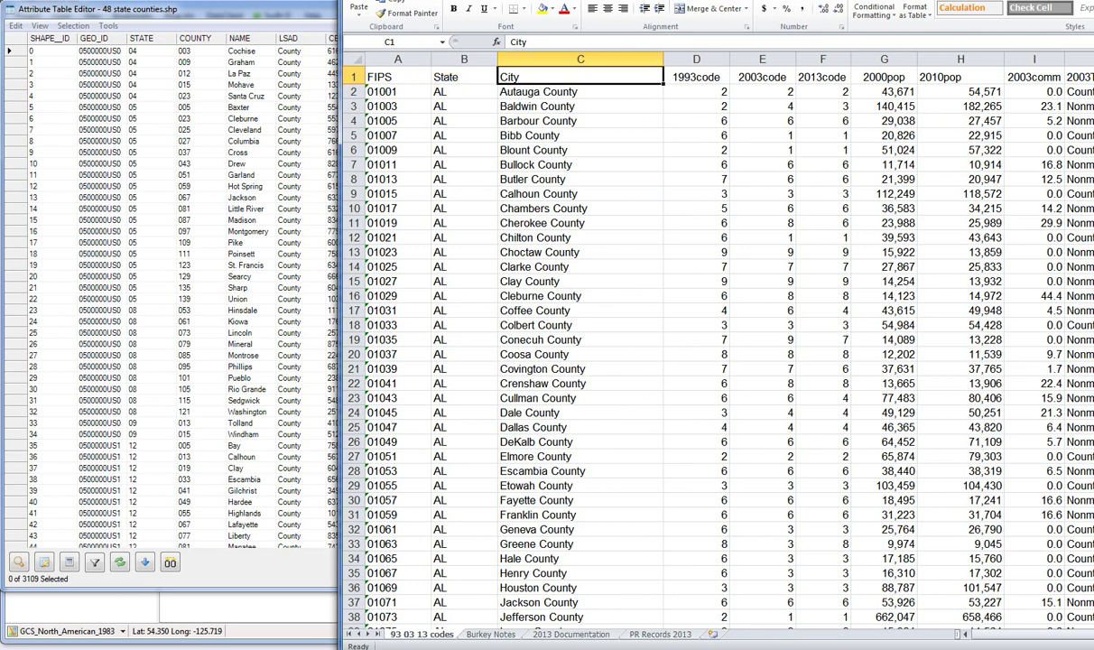
left_click(383, 92)
left_click(1077, 74)
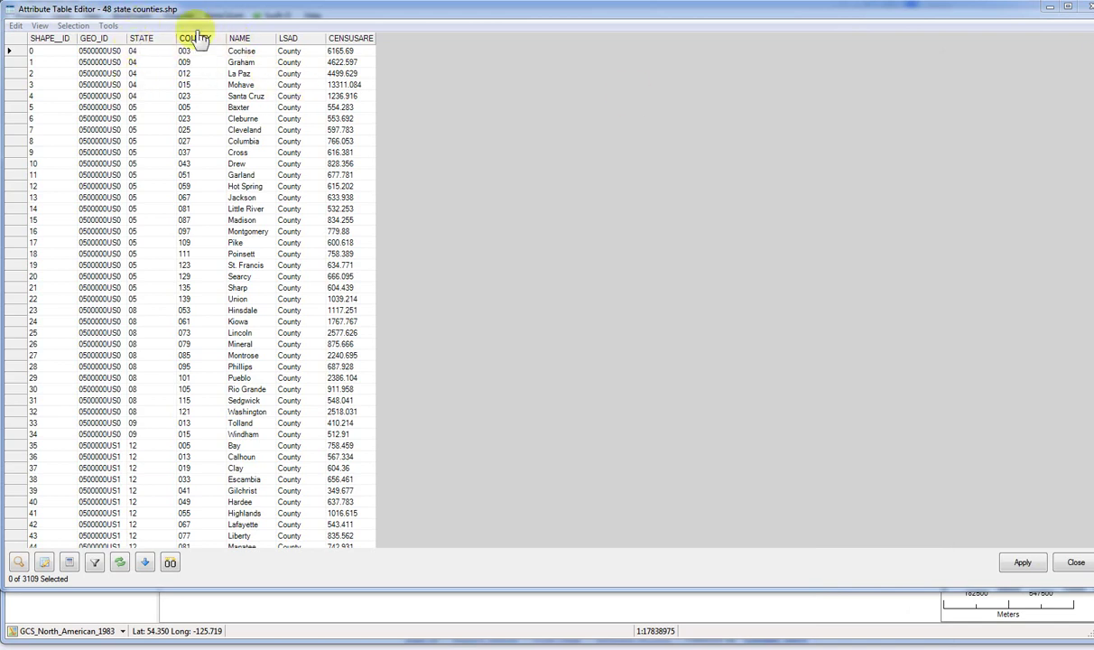
Step: Define a new attribute field named FIPS with type String
left_click(15, 26)
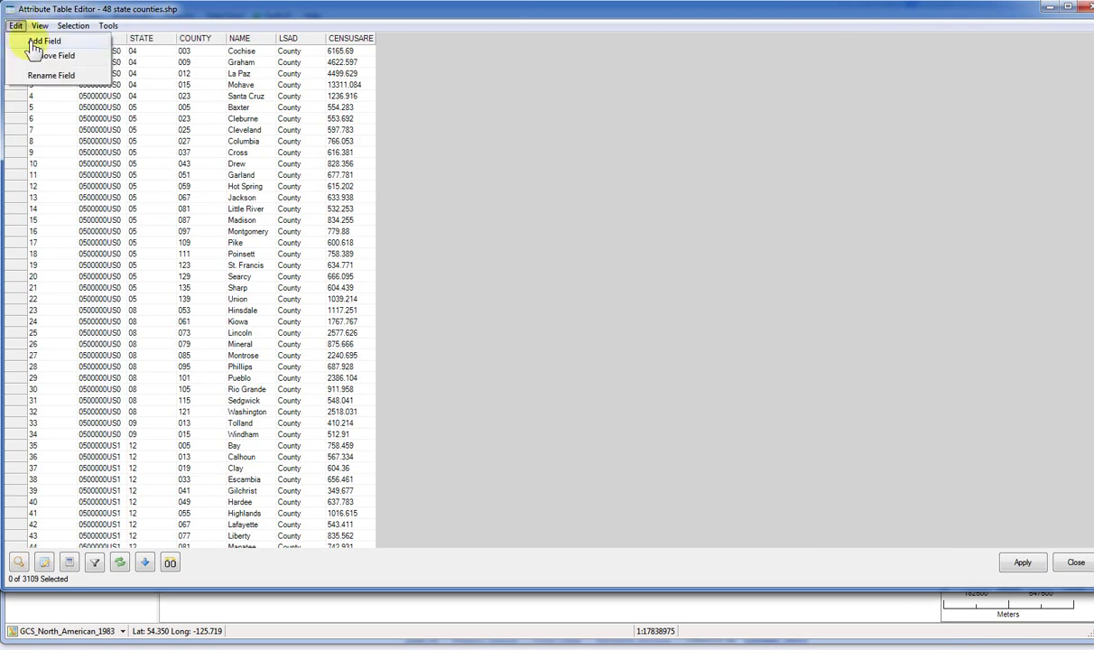
left_click(36, 43)
left_click(578, 269)
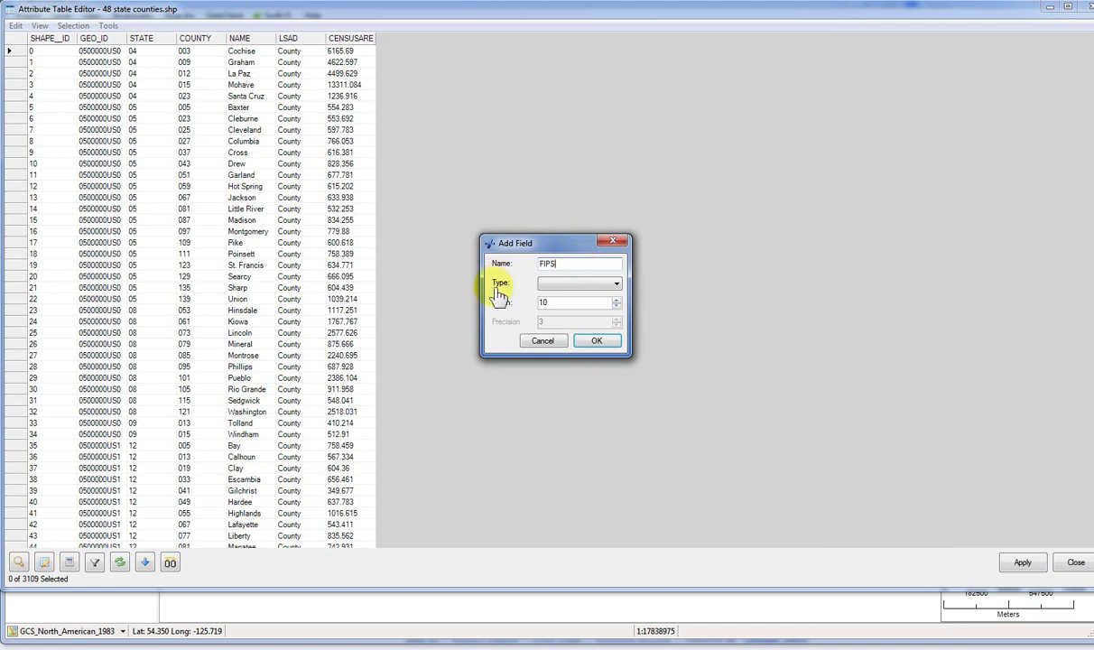
left_click(616, 285)
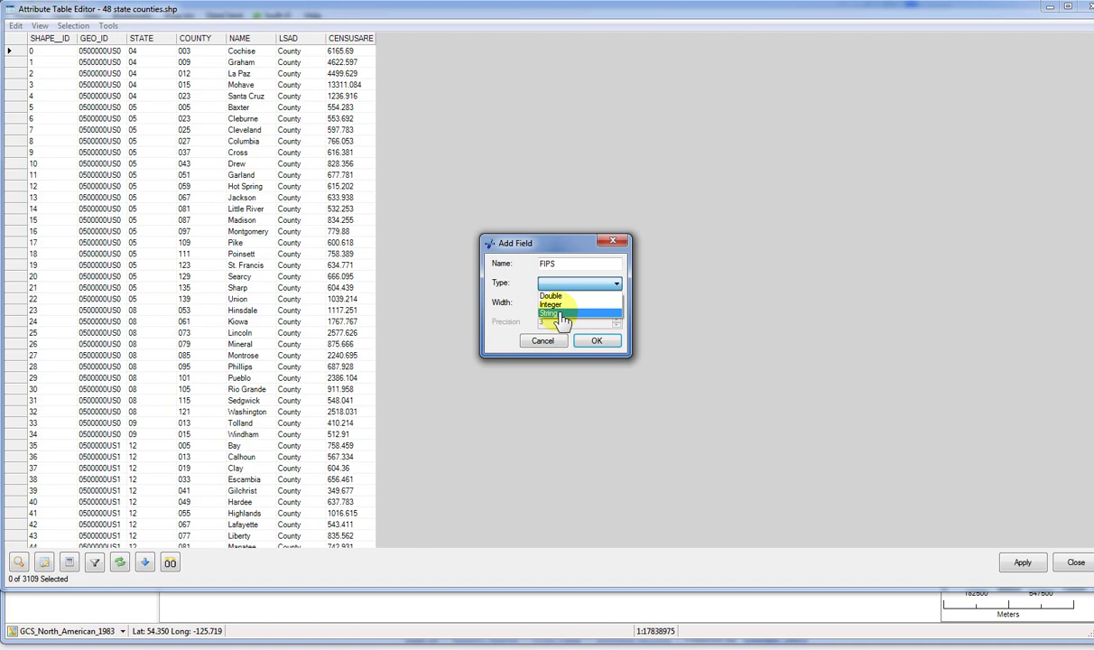
left_click(560, 315)
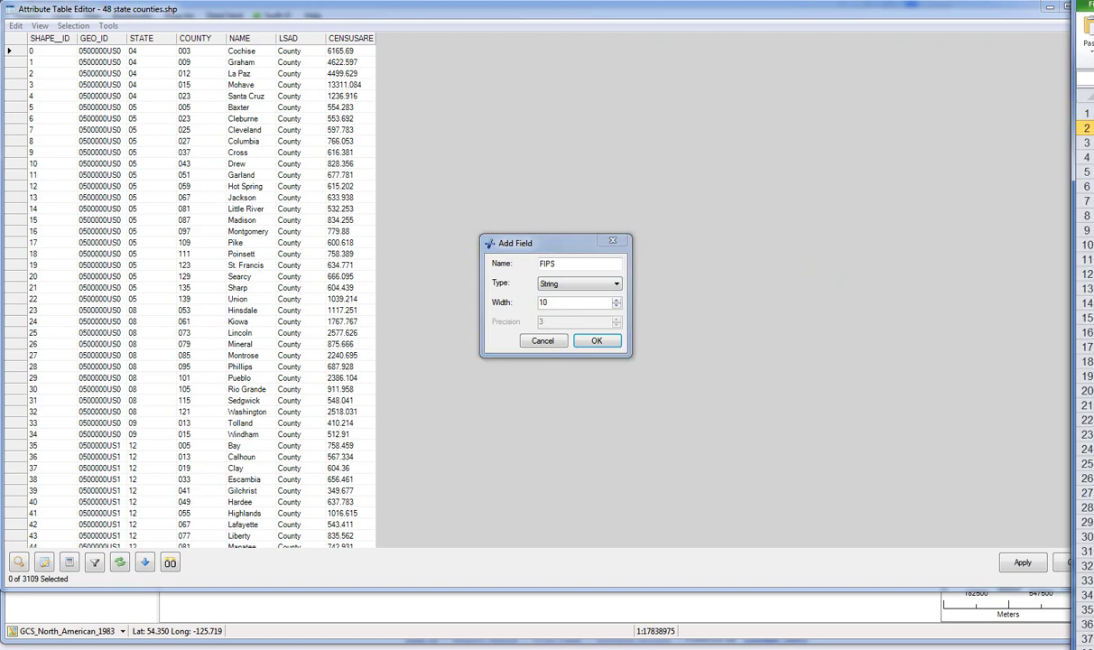
Step: Switch to Excel and check how the FIPS codes in cells A5 and A2 are formatted
key("alt+Tab")
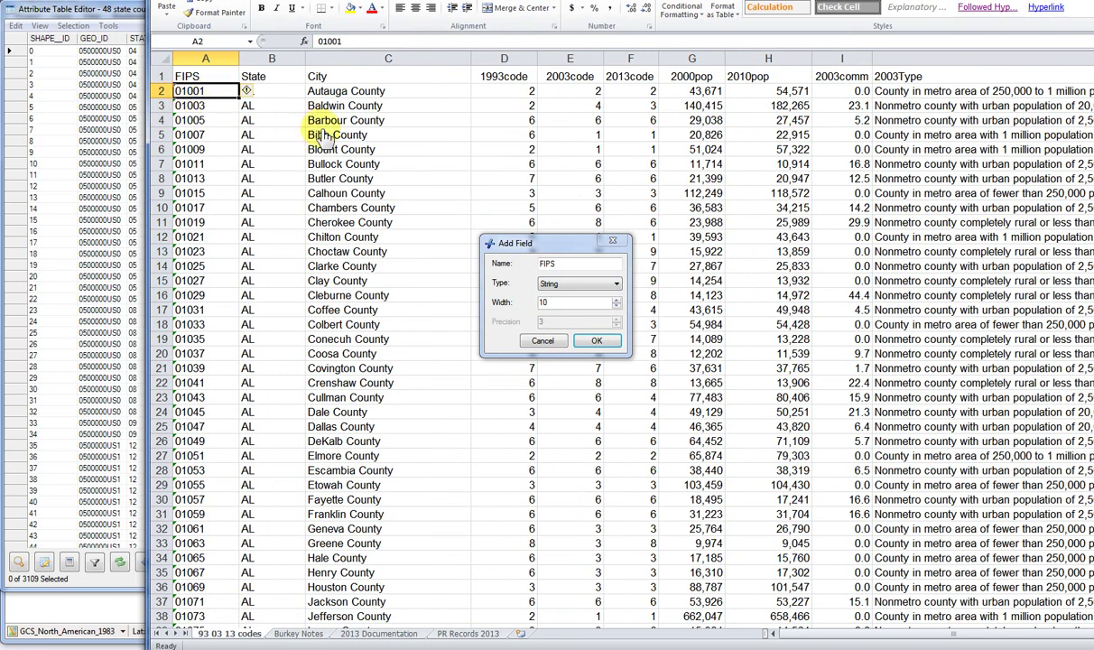
left_click(201, 136)
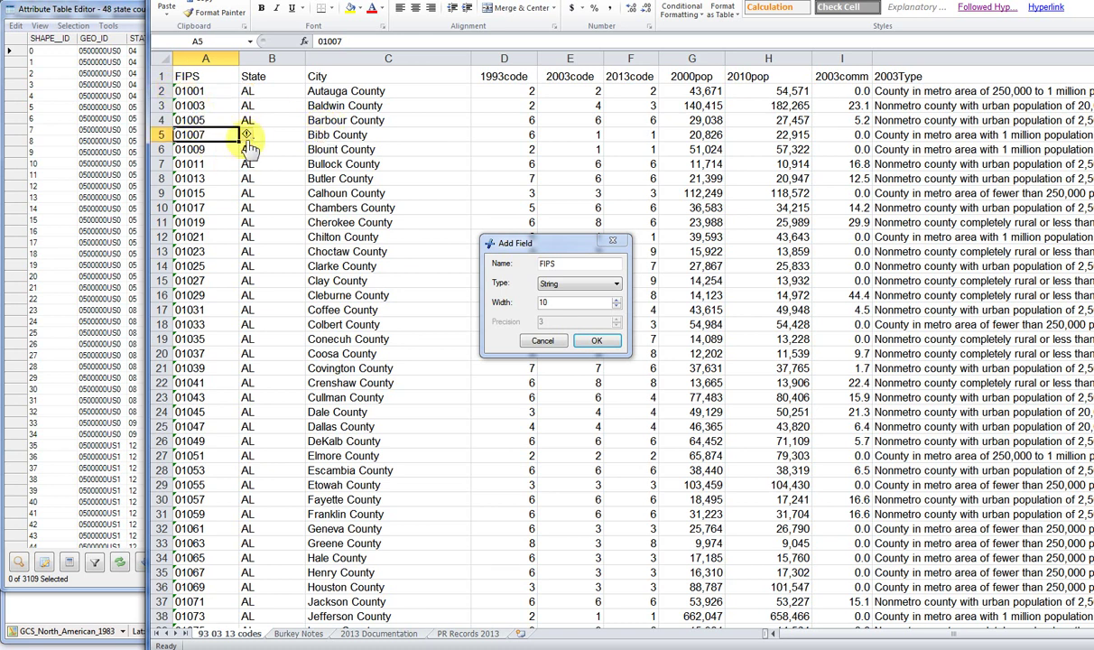
mouse_move(251, 137)
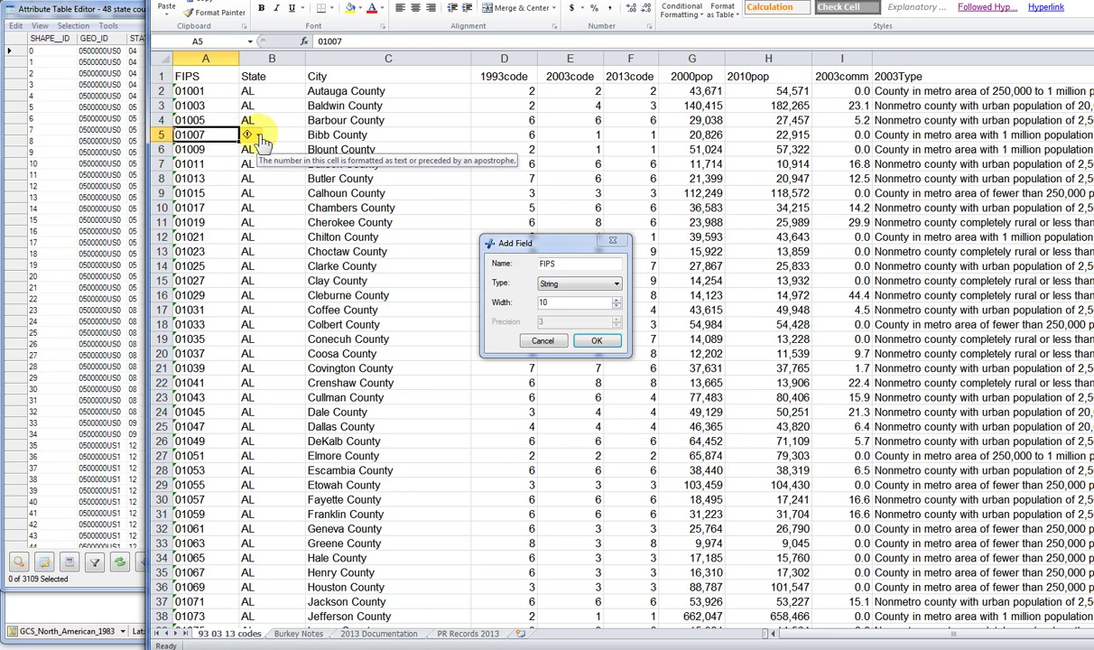
left_click(184, 92)
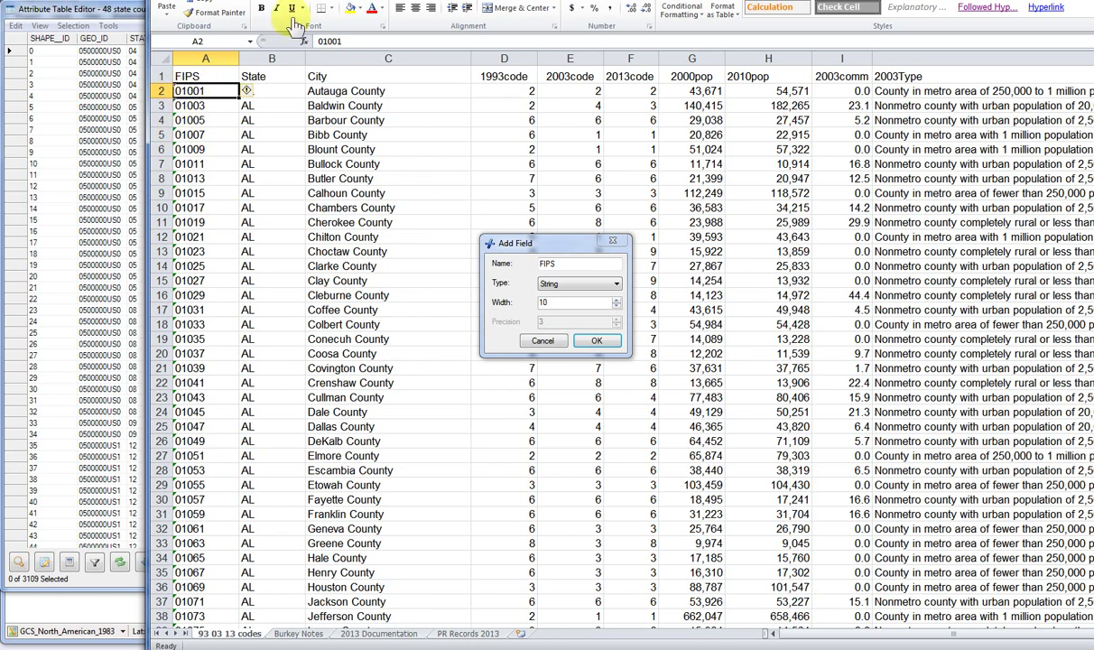
key("alt+Tab")
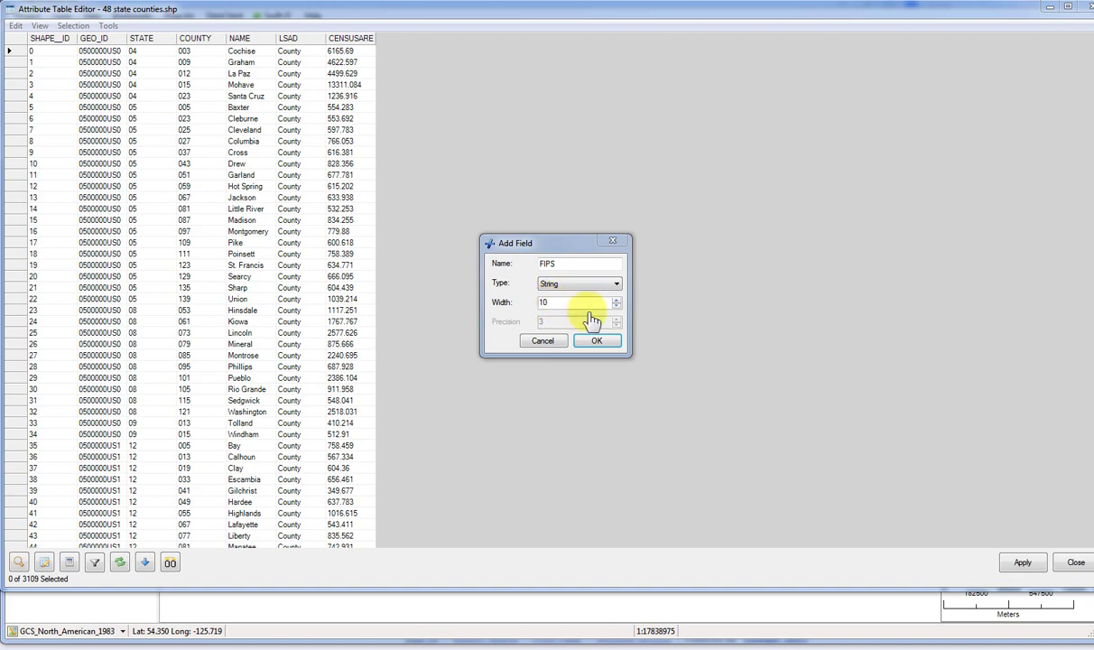
Step: Adjust the FIPS field's width and add the field to the 48 state counties attribute table
double_click(617, 307)
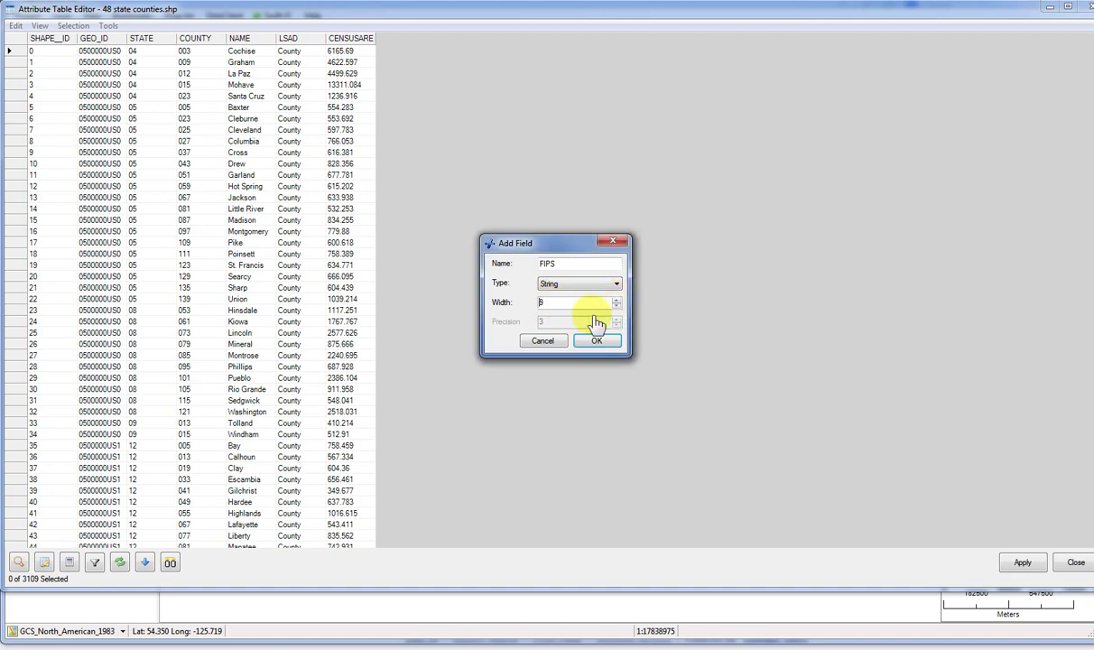
double_click(616, 299)
left_click(611, 343)
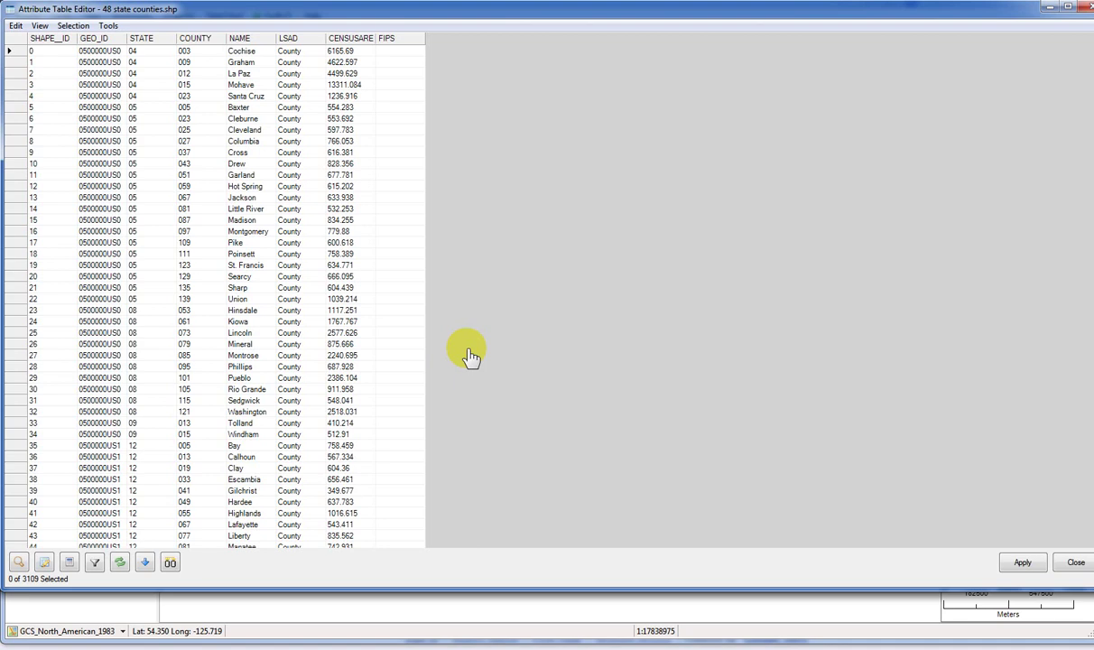
Step: Open the Field Calculator, switch it to the string (textual) calculator, and move that window aside
left_click(192, 51)
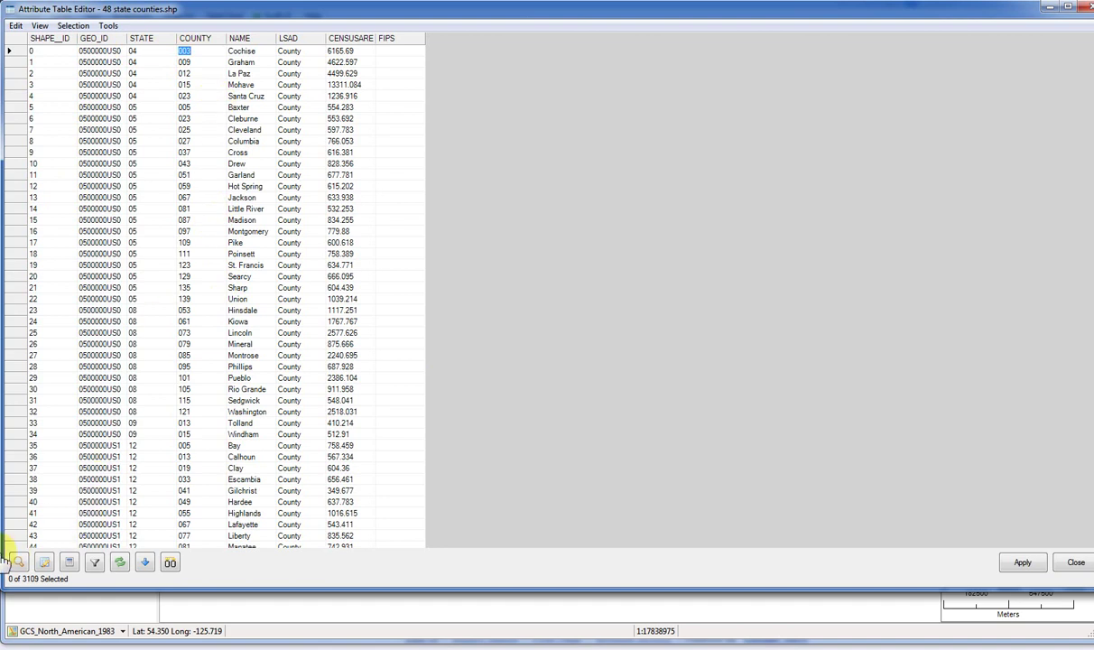
left_click(71, 563)
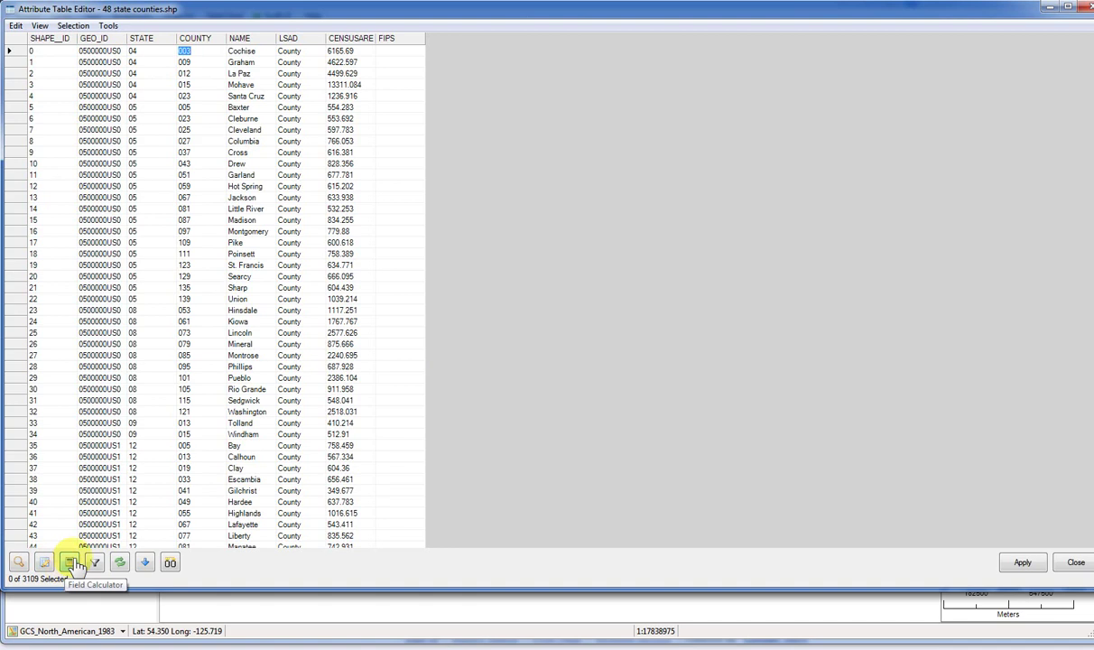
left_click(108, 27)
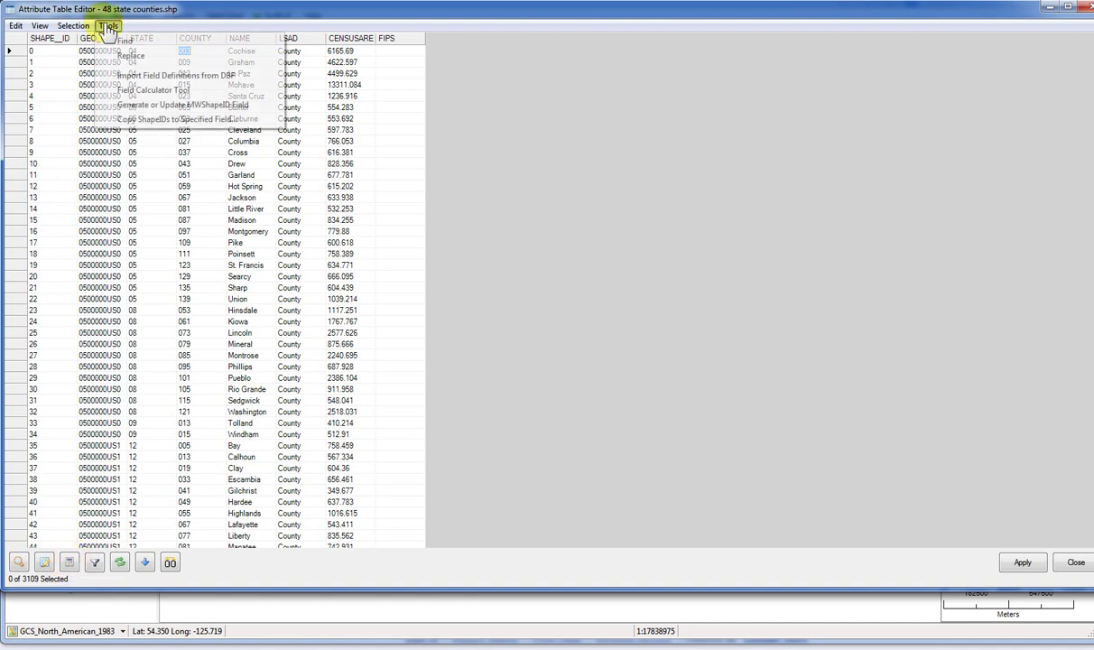
left_click(136, 90)
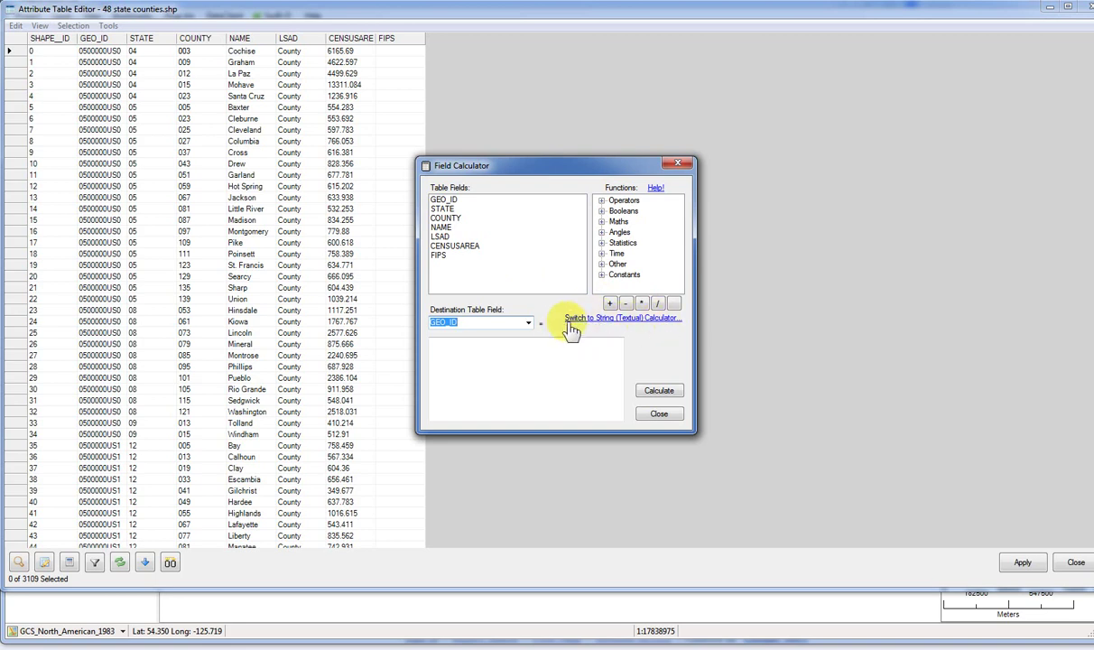
left_click(630, 319)
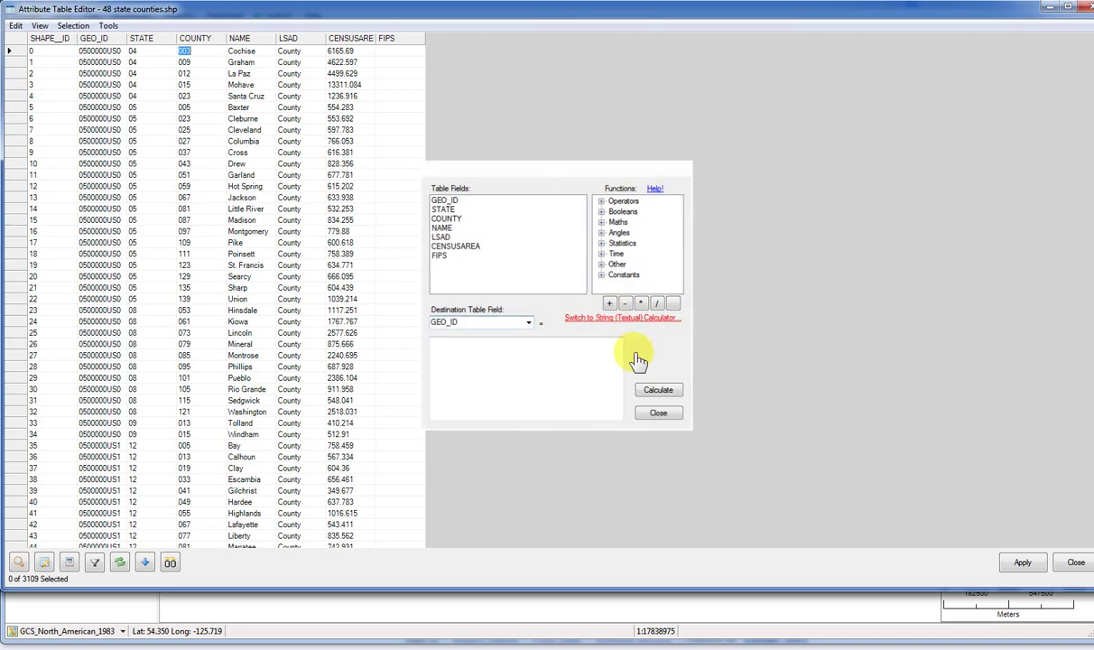
left_click_drag(871, 7, 228, 42)
Step: Fill the FIPS field by assembling the expression STATE + COUNTY for all counties
left_click(164, 178)
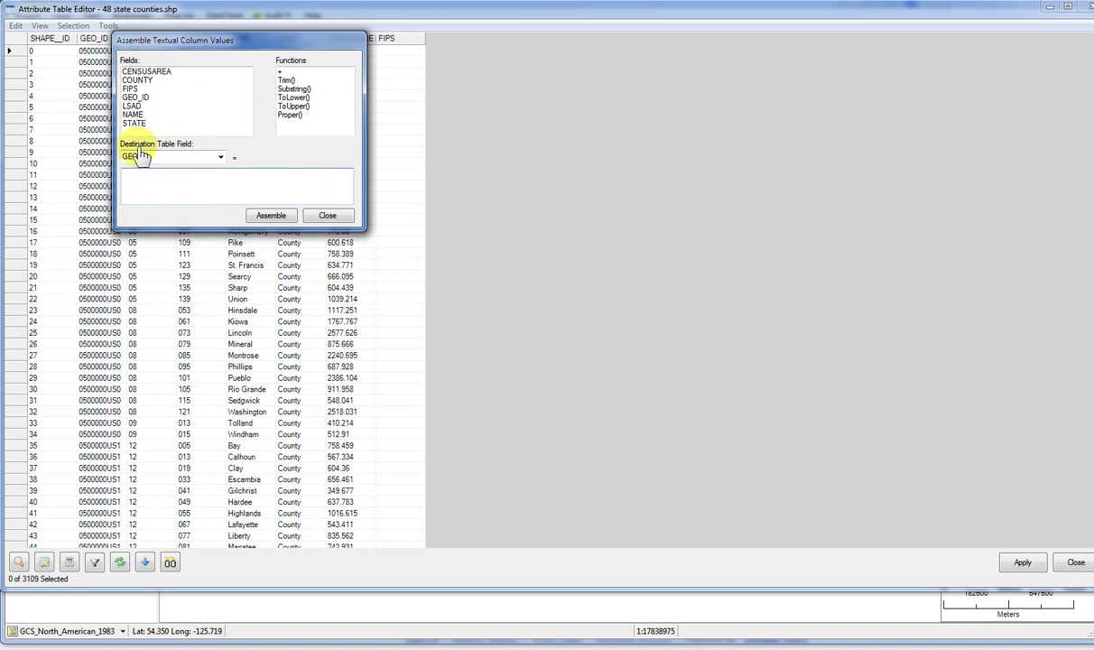
left_click(220, 157)
left_click(168, 221)
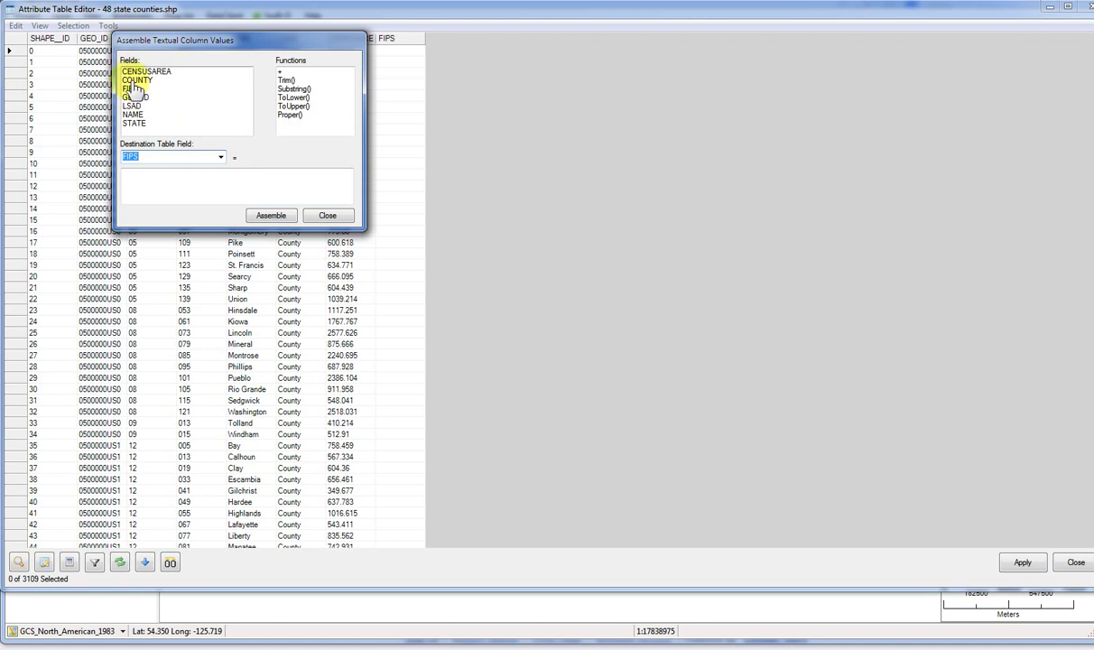
left_click_drag(156, 40, 344, 43)
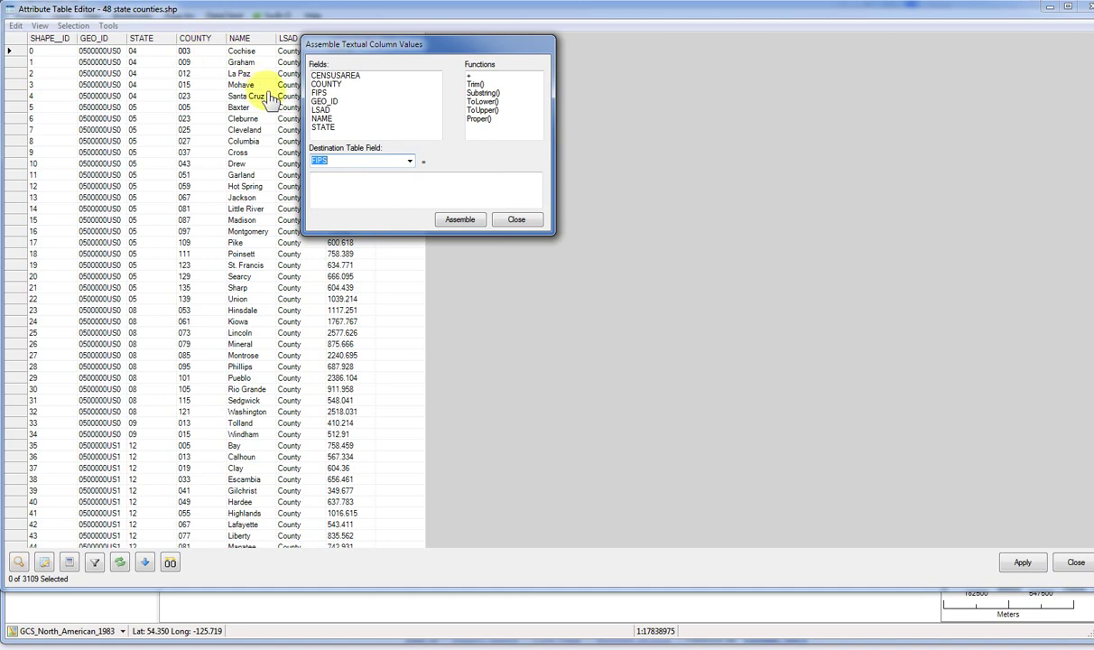
left_click(323, 127)
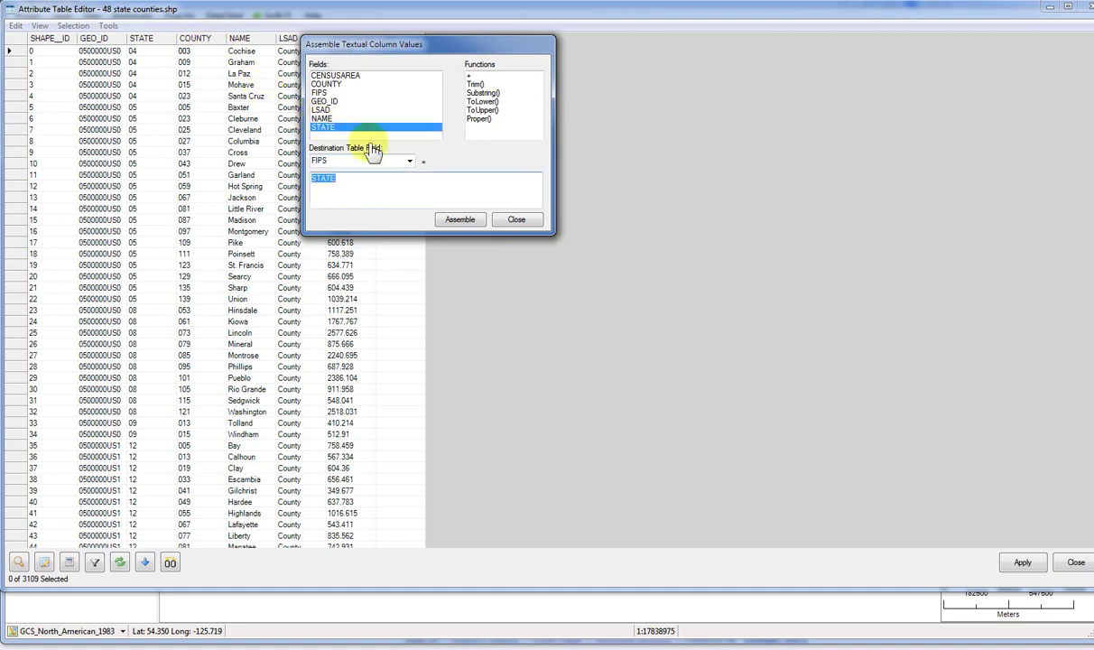
left_click(483, 77)
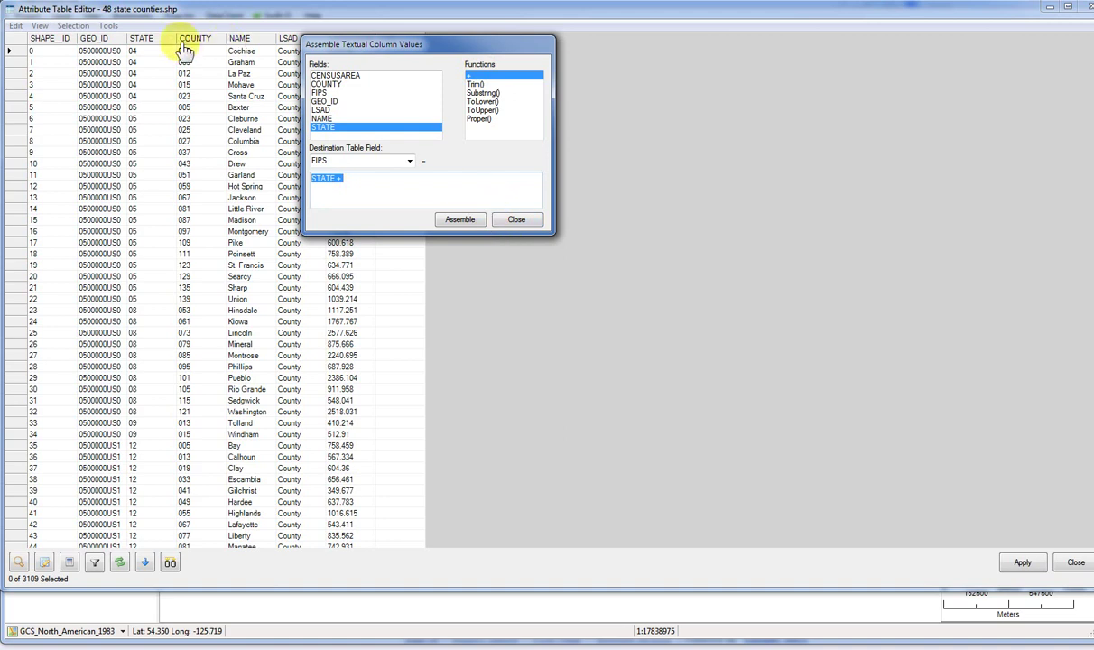
left_click(332, 85)
double_click(332, 85)
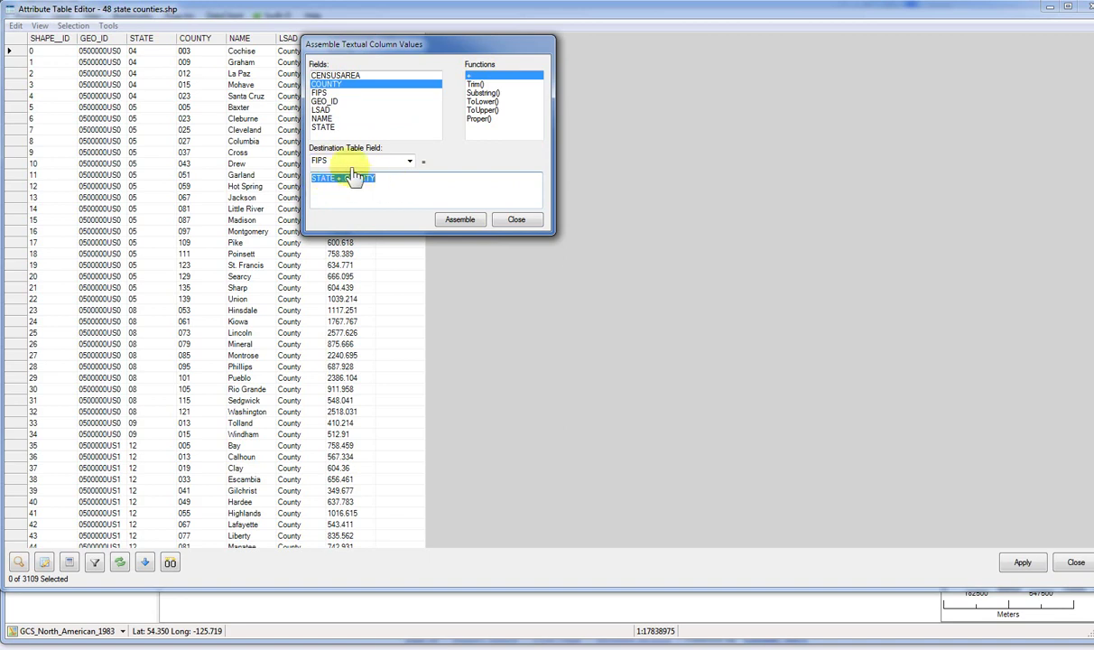
left_click(460, 220)
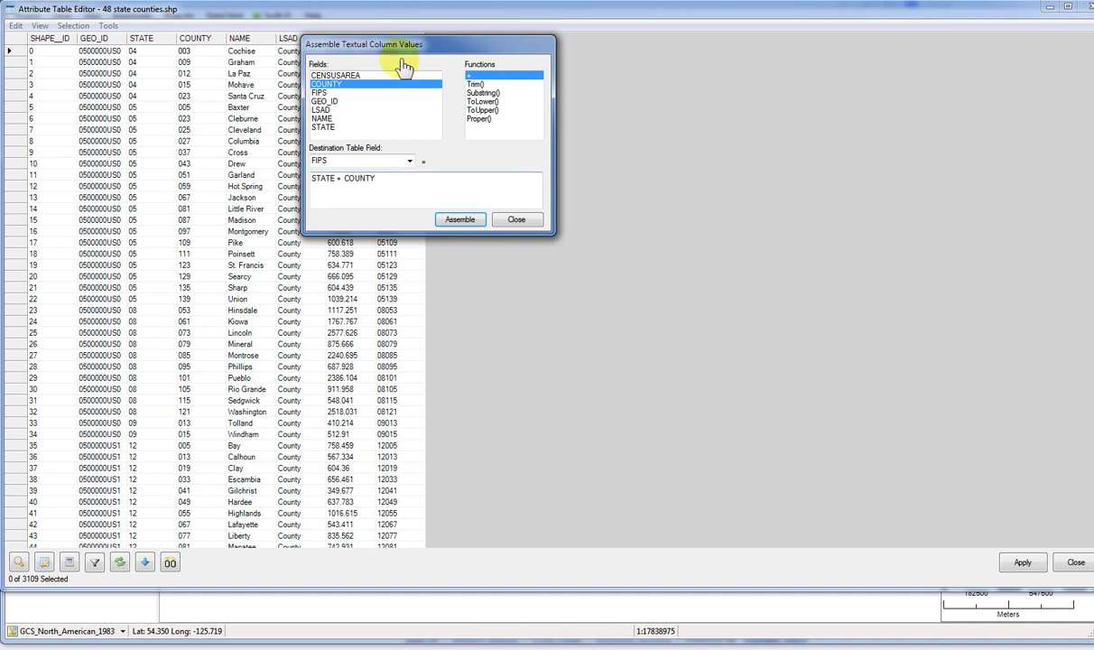
Step: Close the string calculator and apply the assembled FIPS values to the attribute table
left_click_drag(403, 50, 650, 78)
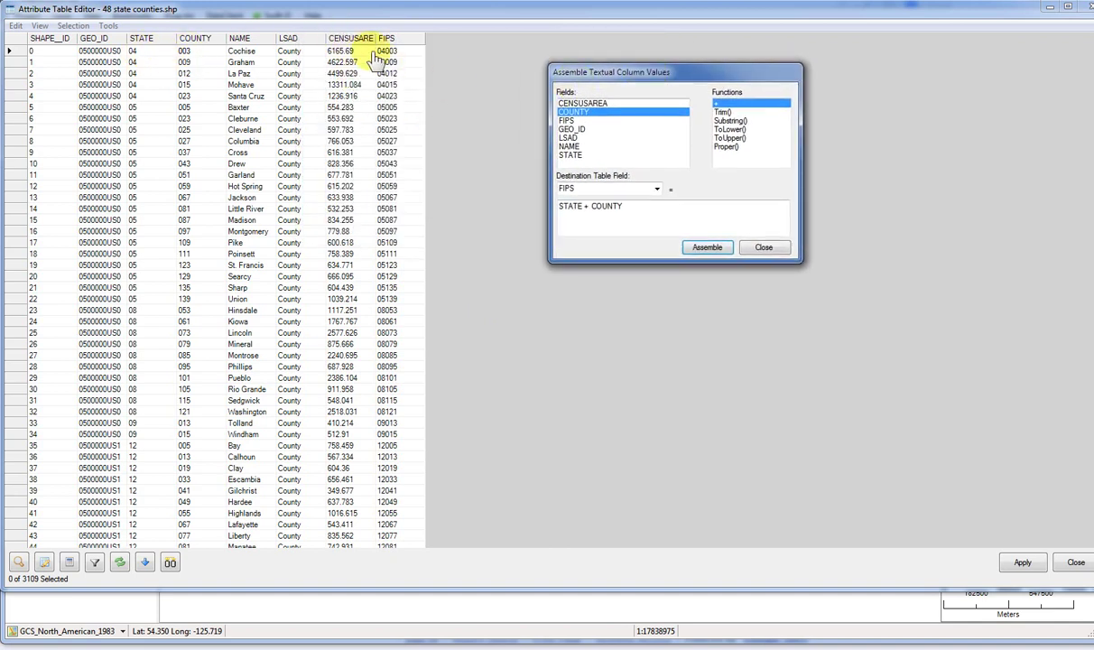
left_click(766, 246)
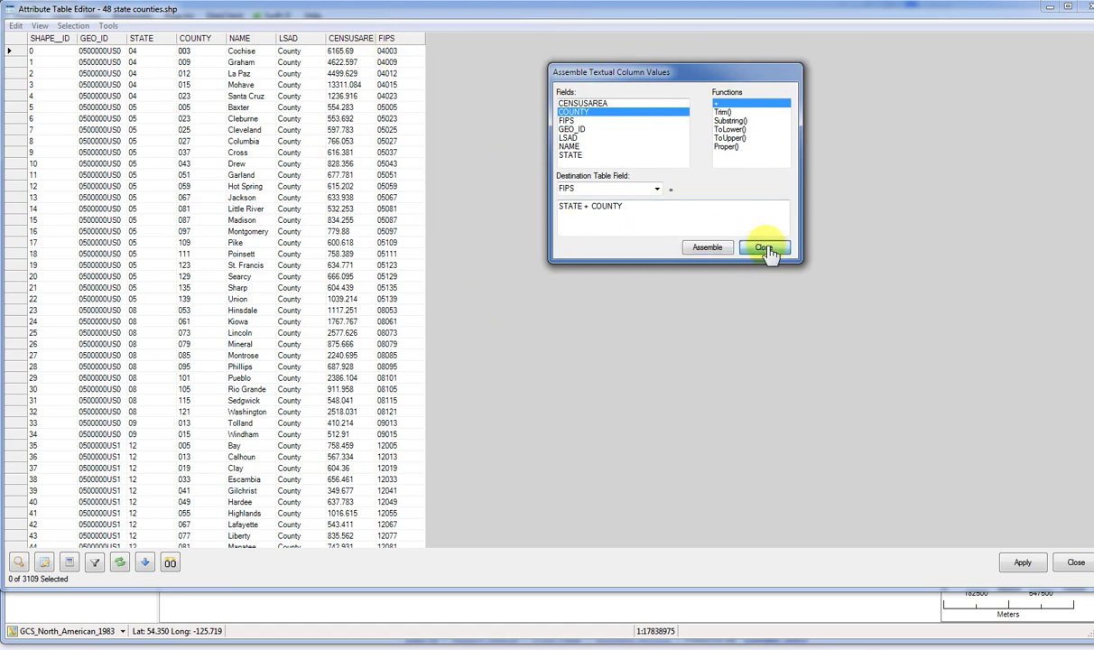
left_click(1024, 564)
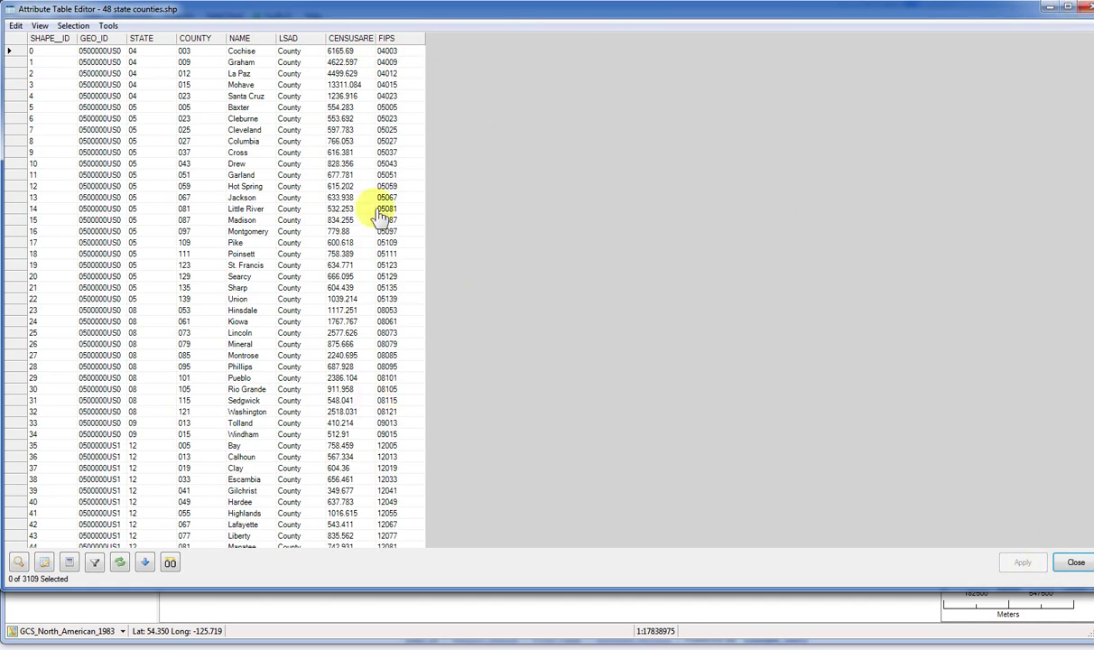
Step: Compare the new FIPS field with the Excel sheet's FIPS column and close the attribute table
key("alt+Tab")
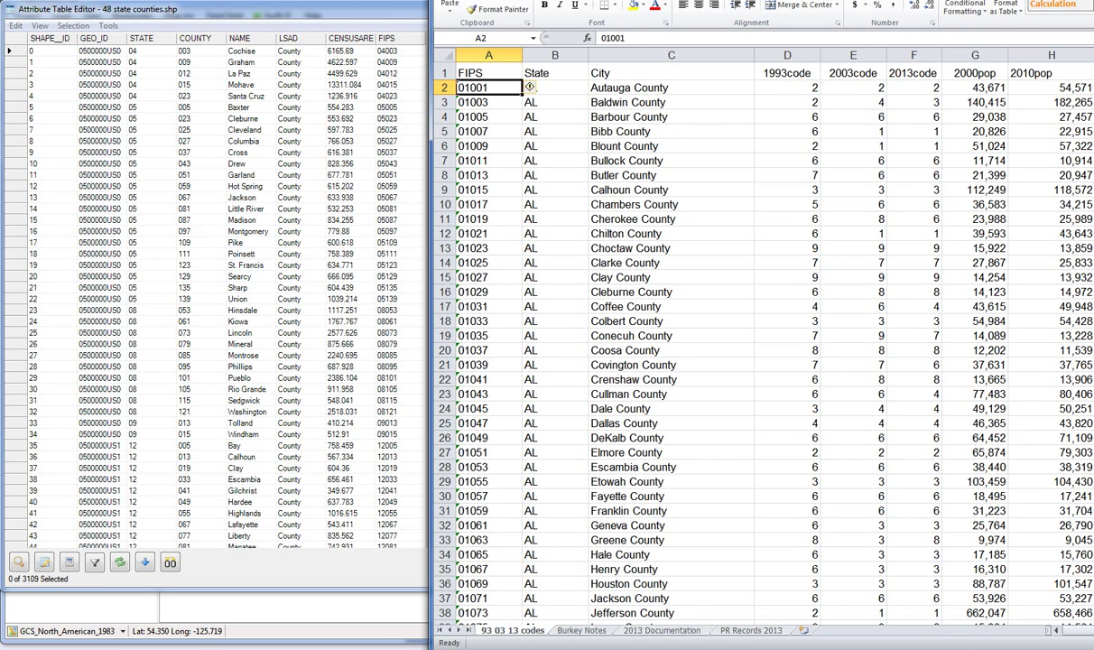
key("alt+Tab")
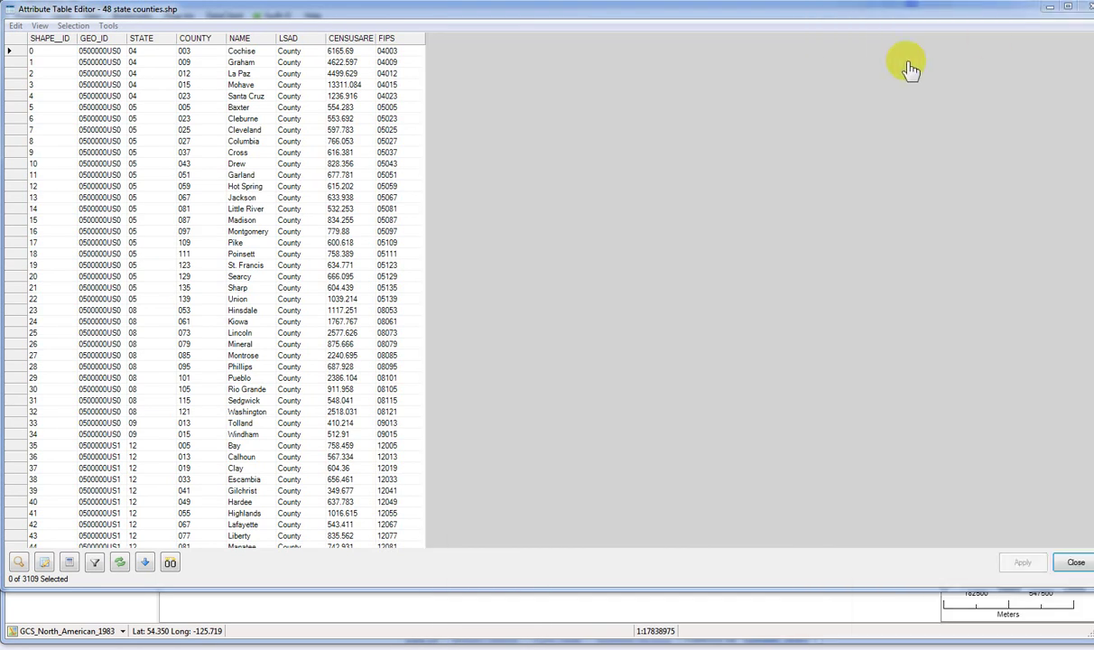
left_click(1074, 557)
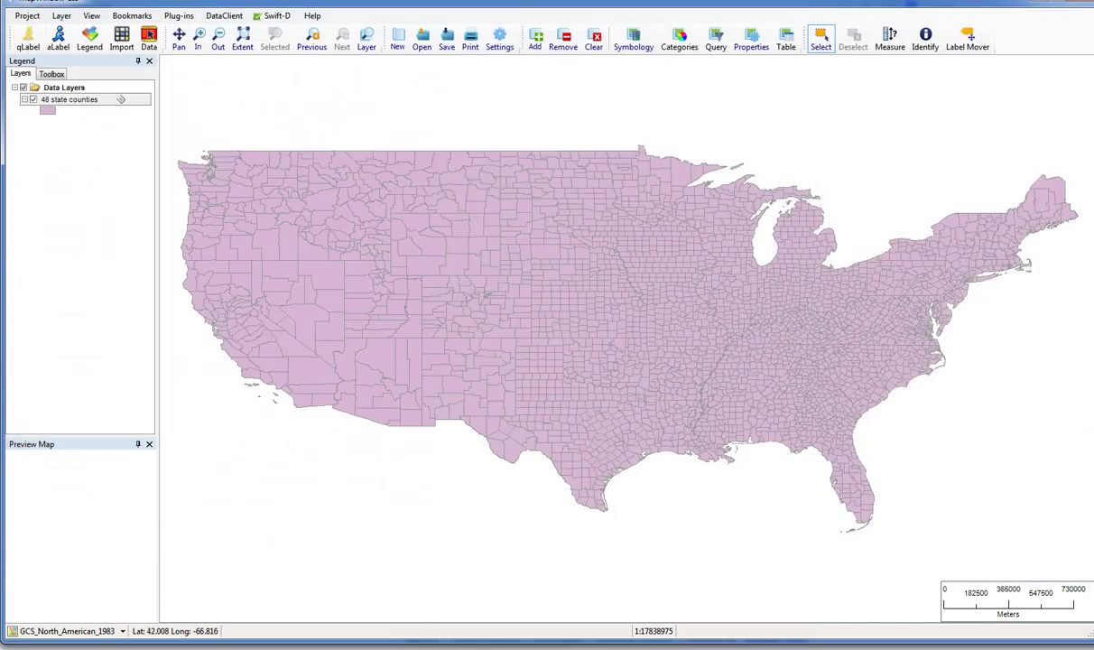
Step: Switch to the course web page and highlight the GIS Two-B: Better Ways of Getting Data In and "Swift-D" plugin links
key("alt+Tab")
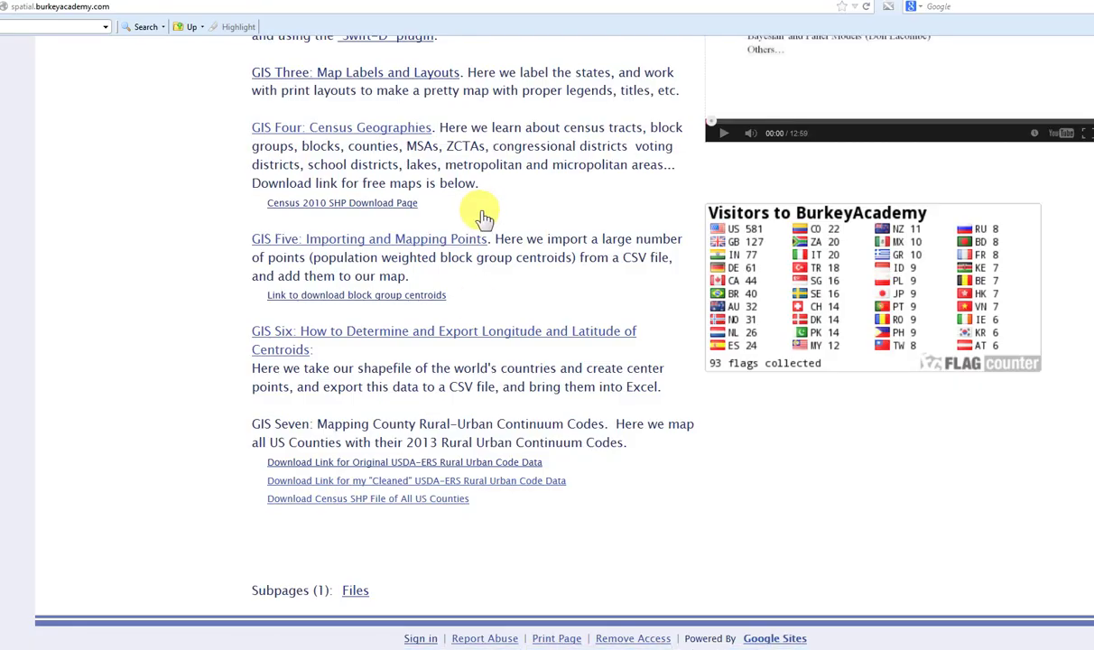
scroll(482, 215, "up", 3)
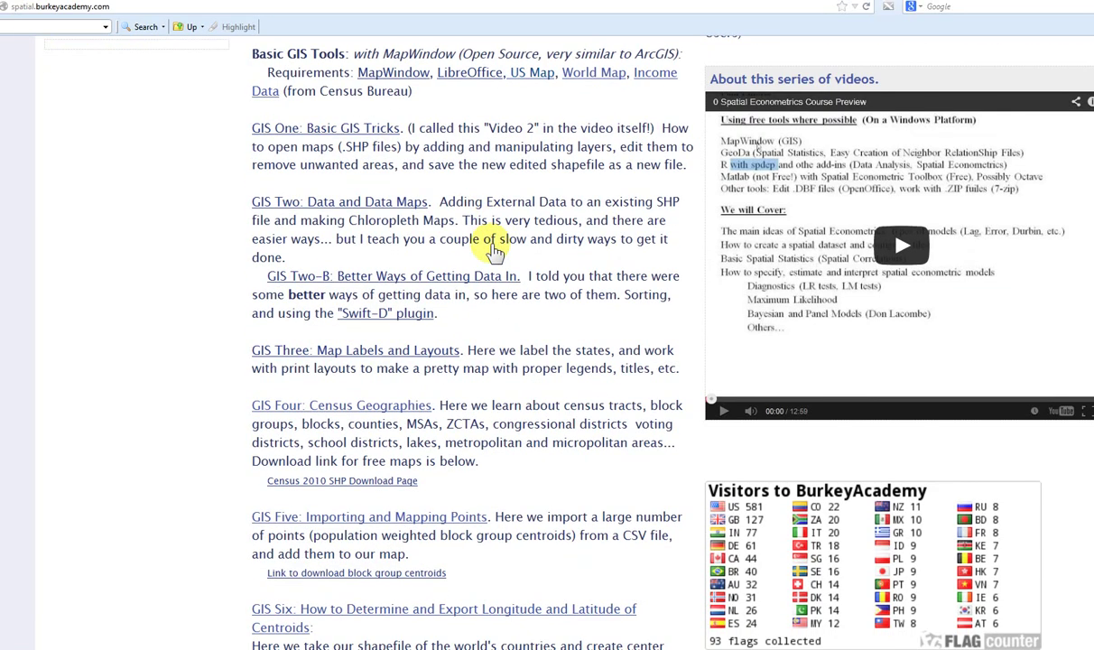
scroll(494, 249, "down", 1)
left_click_drag(520, 196, 273, 205)
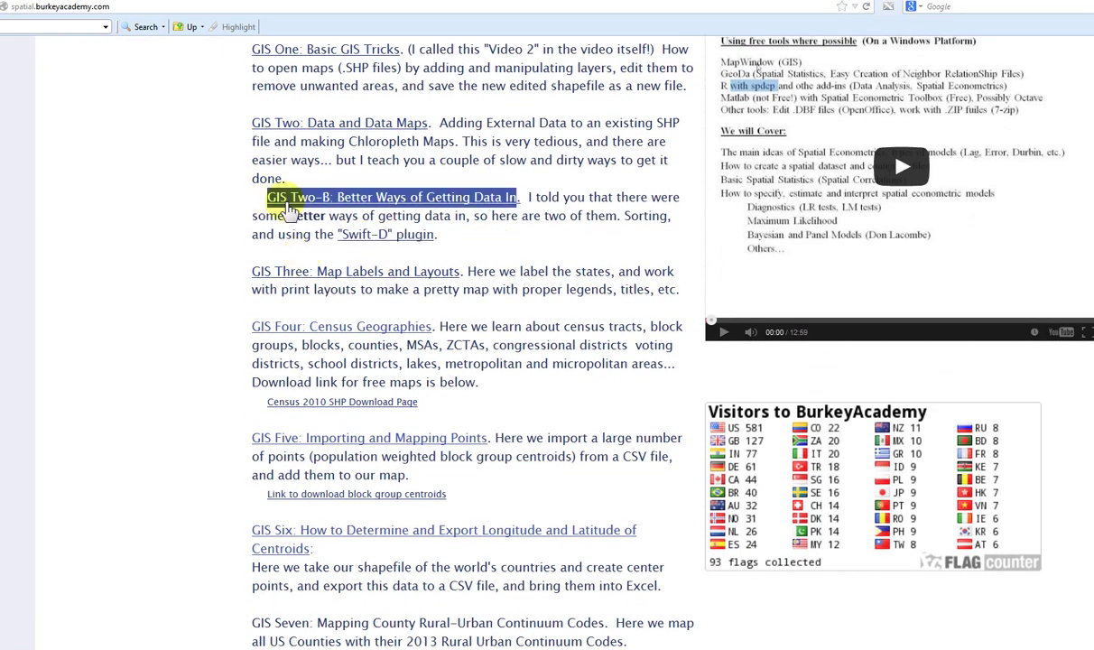
left_click_drag(435, 234, 339, 236)
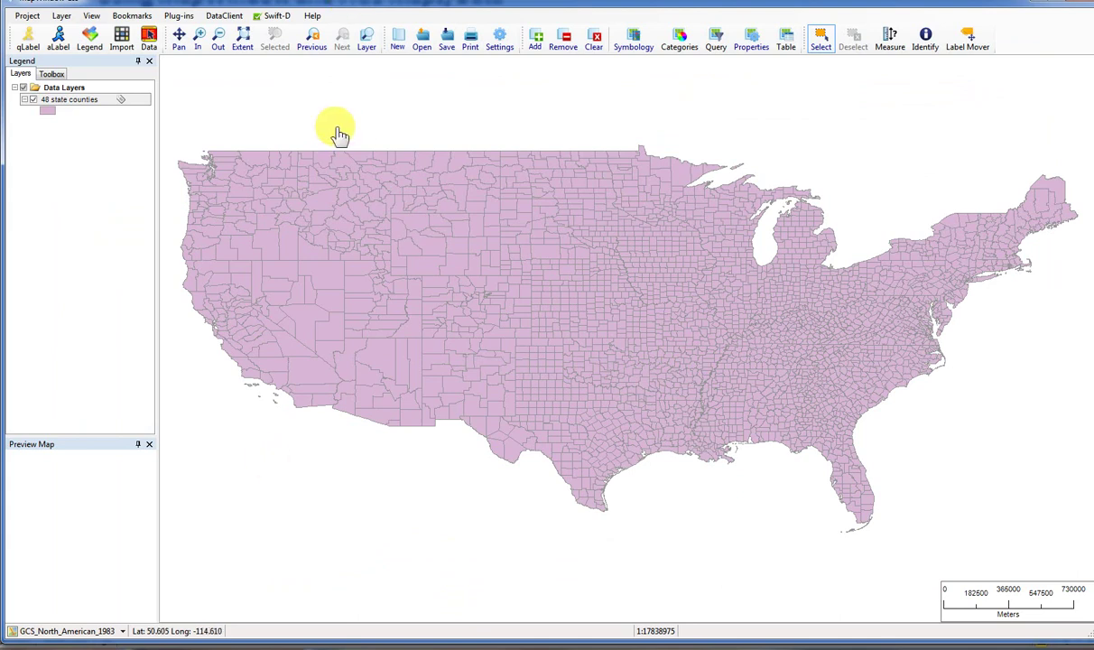
Step: Turn the Swift-D plug-in off and on again
left_click(225, 16)
left_click(225, 16)
left_click(196, 17)
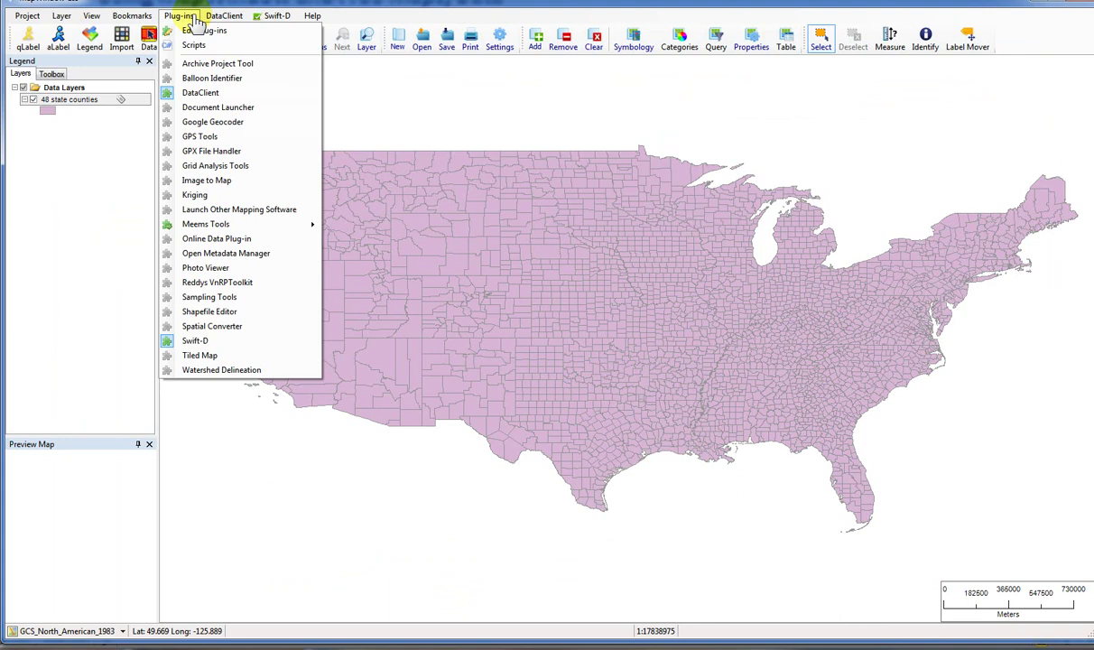
left_click(190, 342)
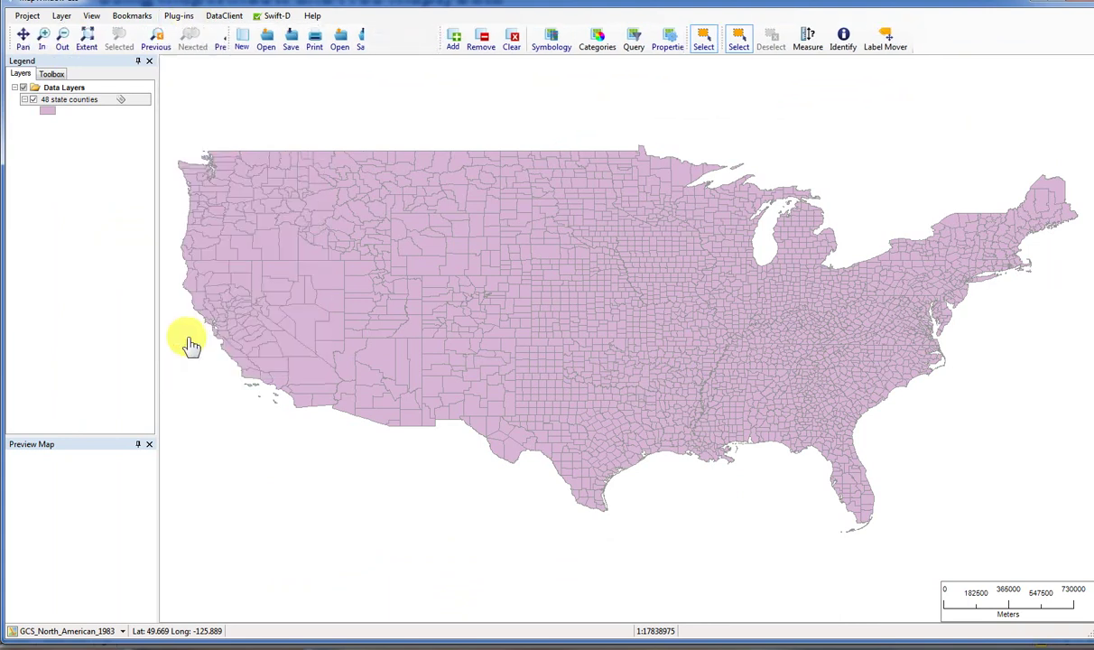
left_click(180, 16)
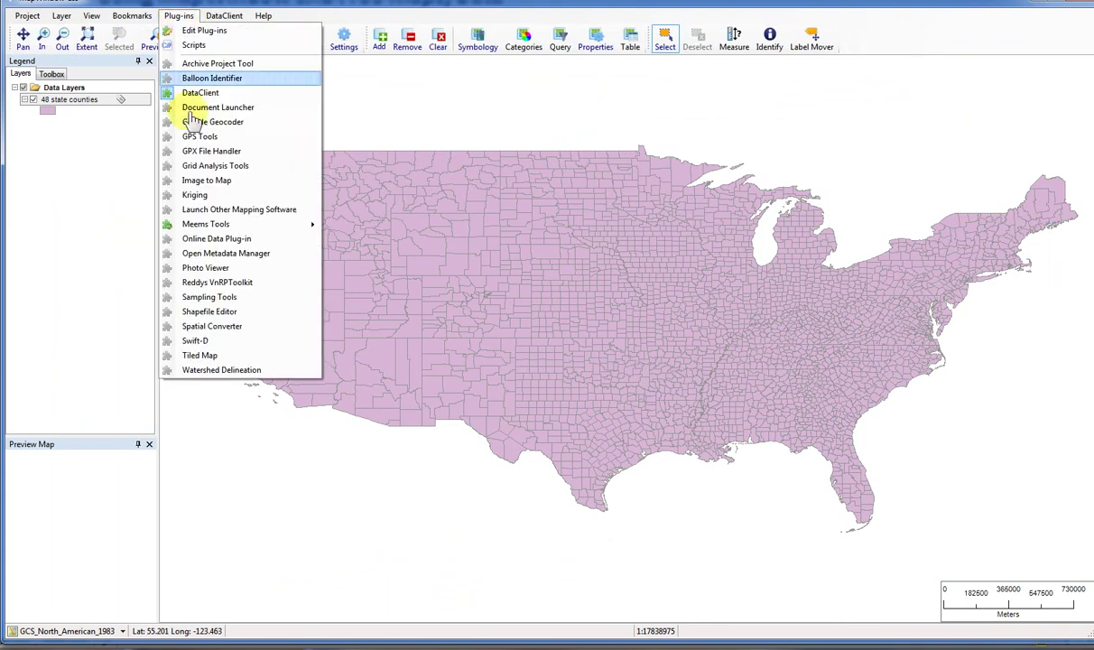
left_click(171, 348)
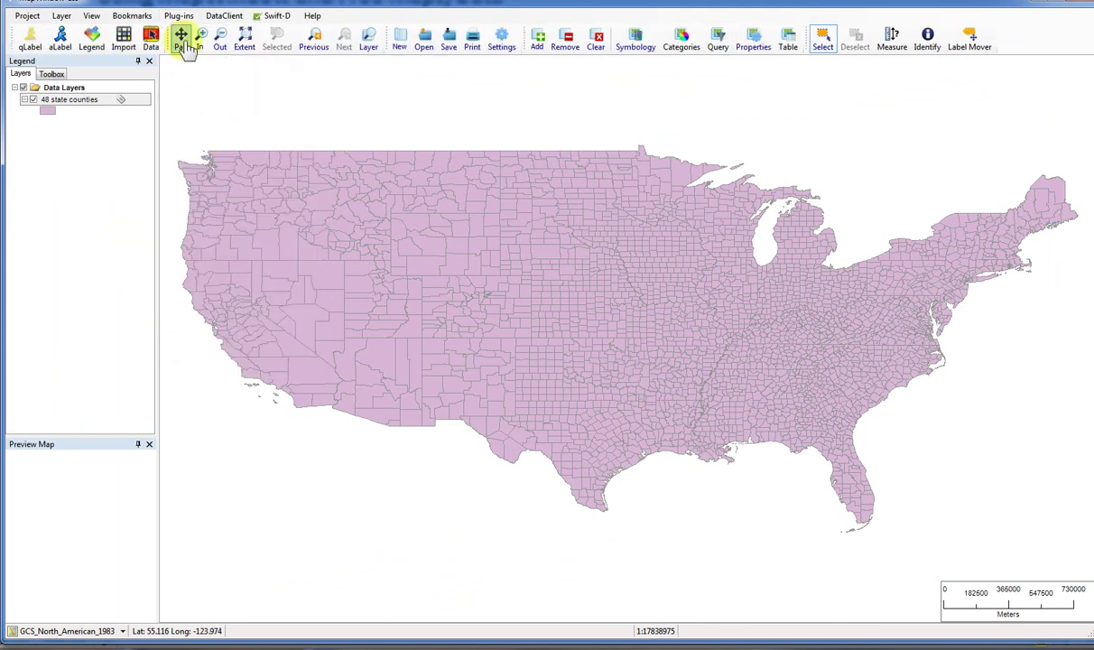
Step: Open the Swift-D Excel/DBF/Access import window, close the error report, and move the import window clear of the map
left_click(273, 18)
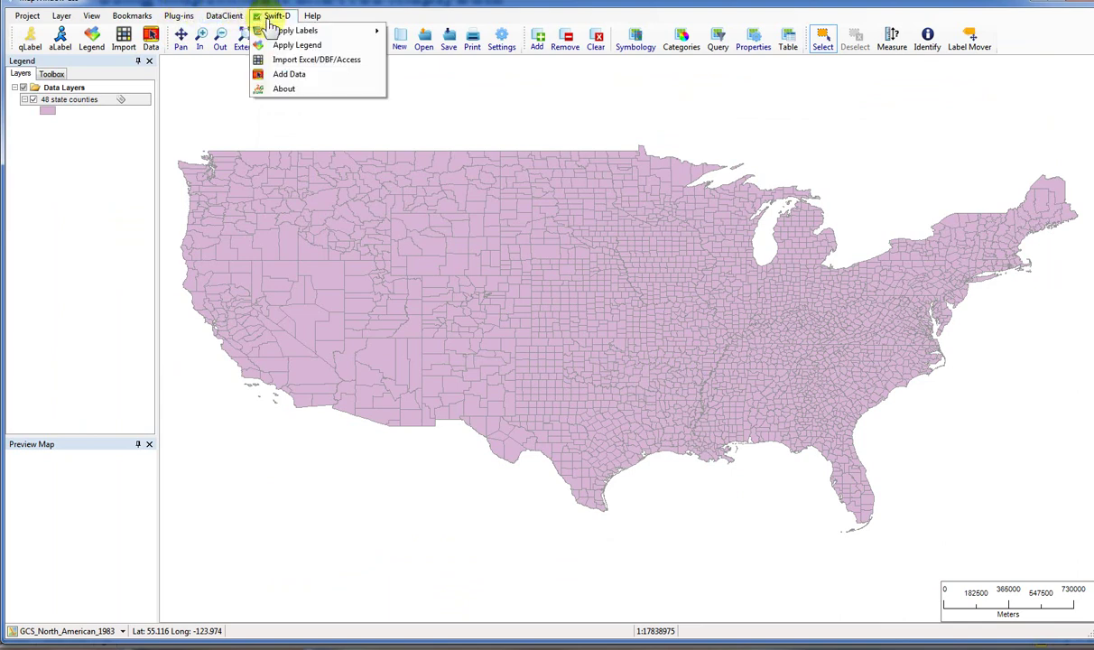
left_click(298, 62)
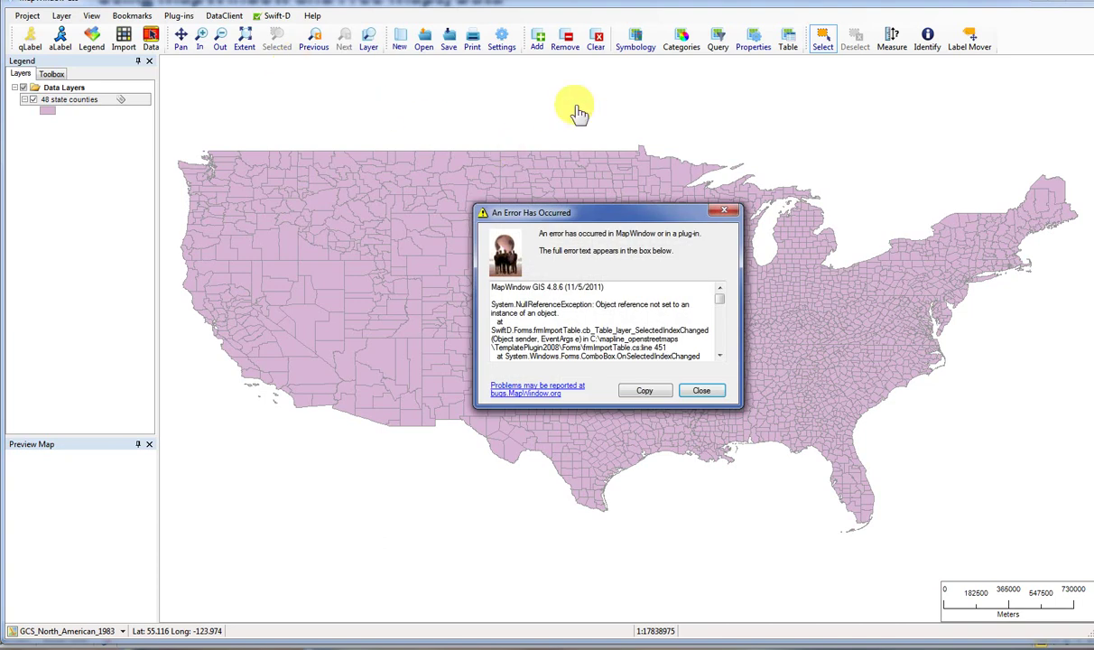
left_click(702, 394)
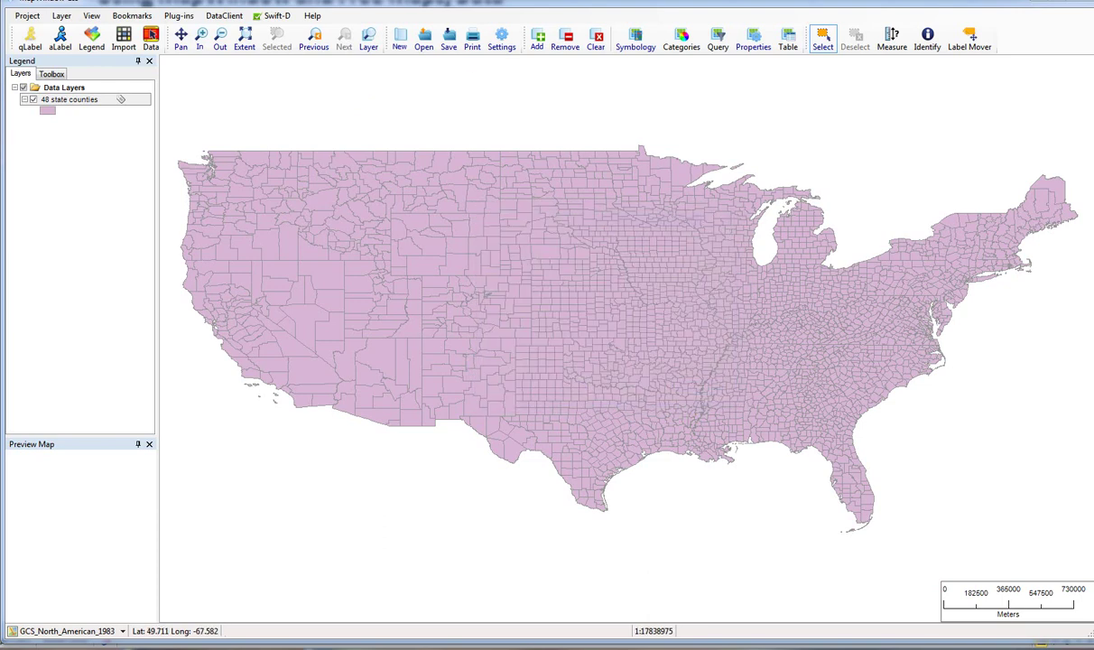
left_click_drag(693, 29, 390, 41)
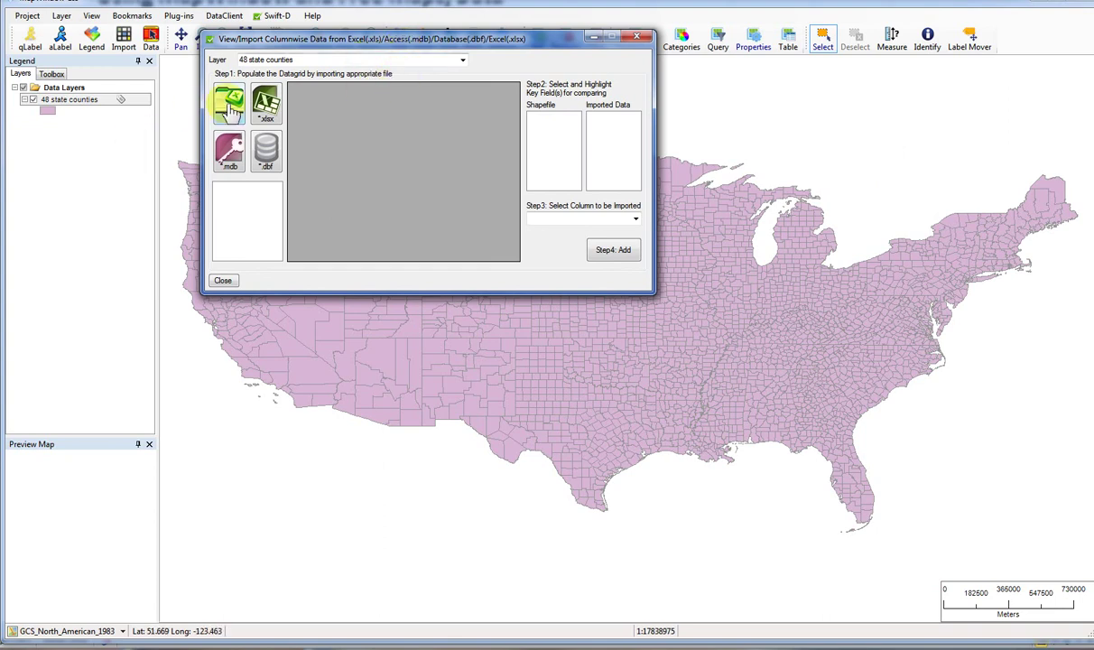
left_click_drag(262, 50, 225, 42)
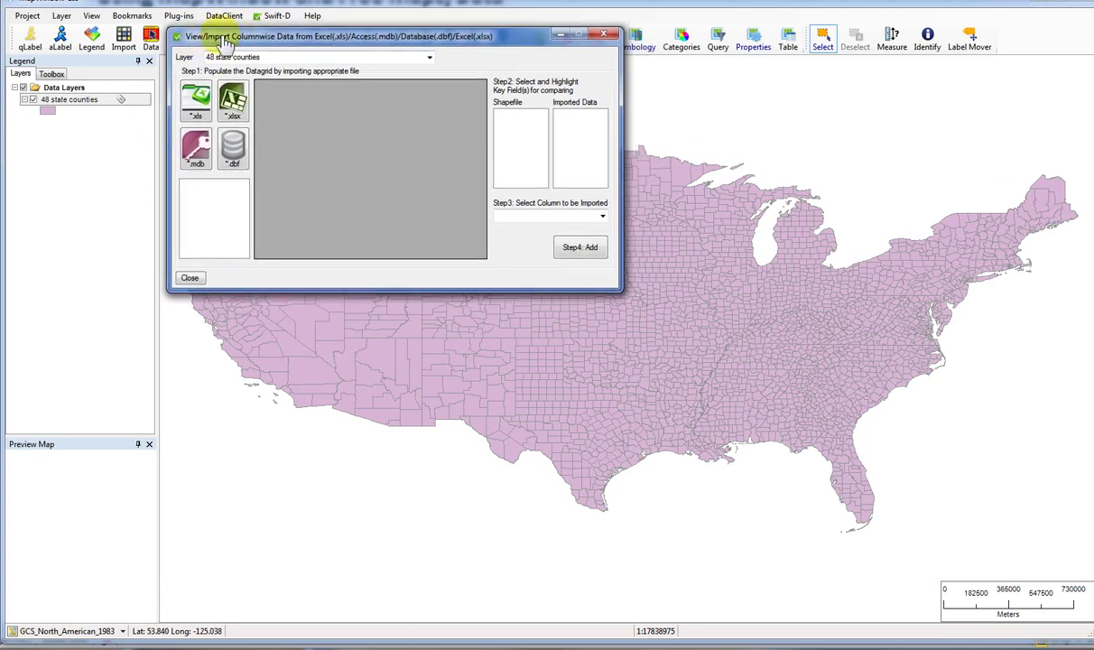
Step: Load the '93 03 13 codes$' worksheet from ruralucodes 93 03 13 clean.xls into the import grid, declining the '2013 Documentation$' sheet
left_click(196, 103)
left_click_drag(305, 54, 1092, 18)
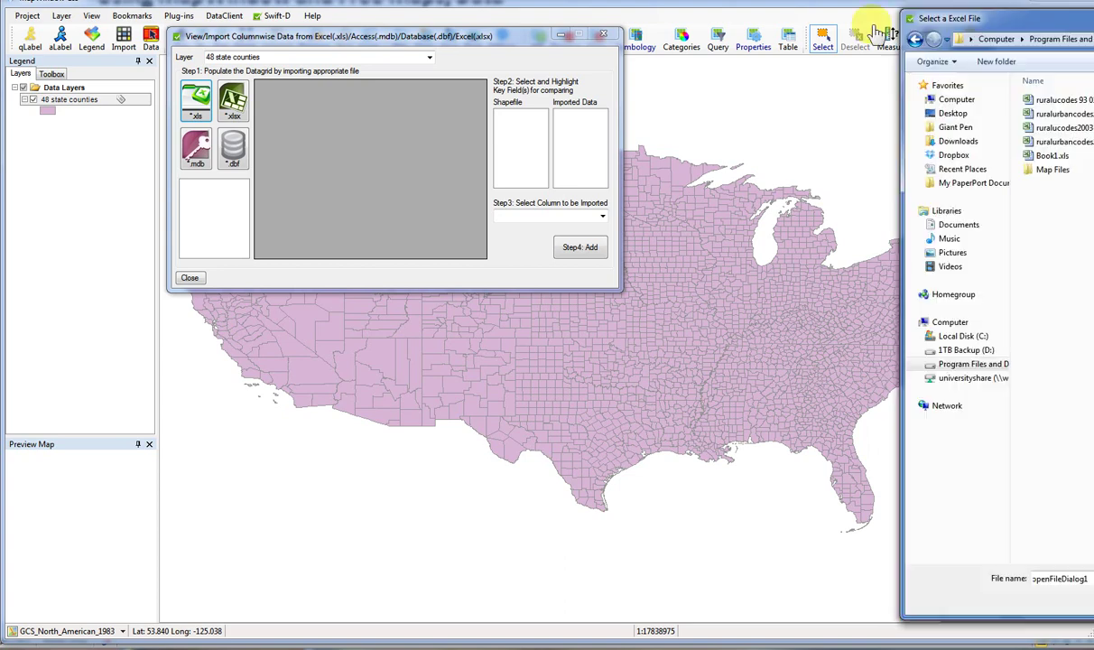
left_click_drag(952, 20, 500, 37)
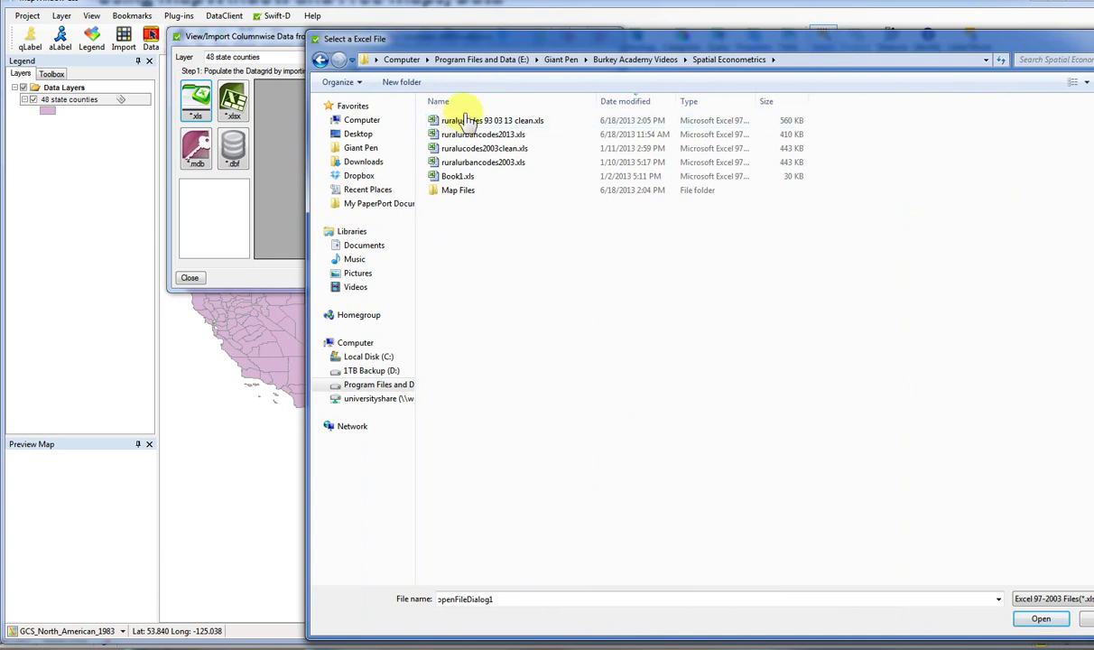
double_click(492, 123)
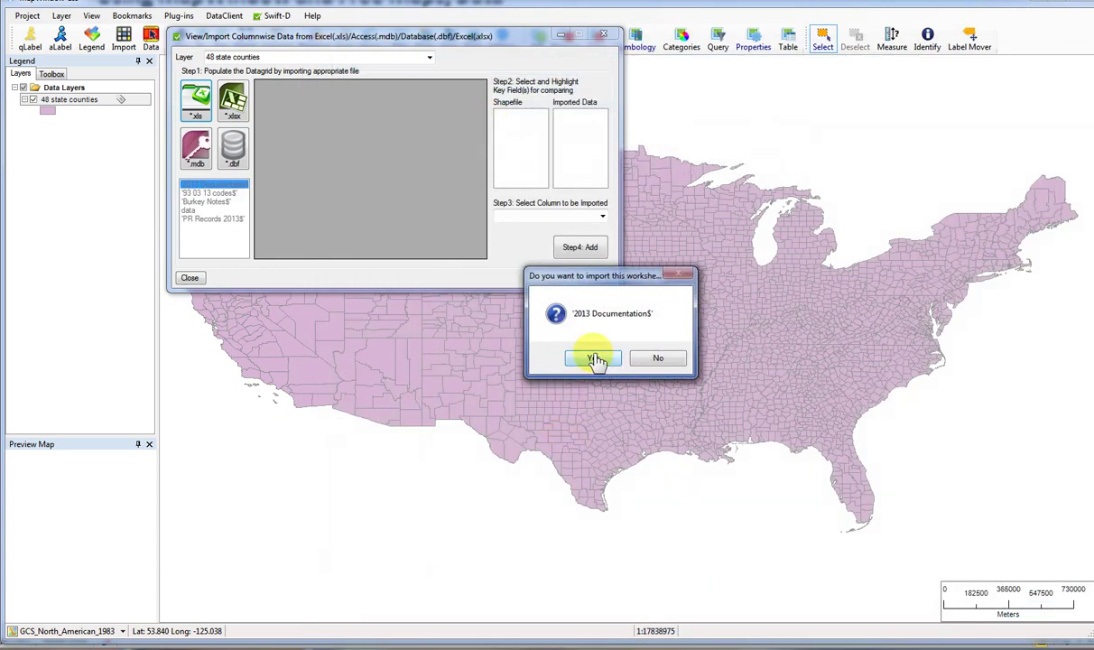
left_click_drag(567, 276, 368, 148)
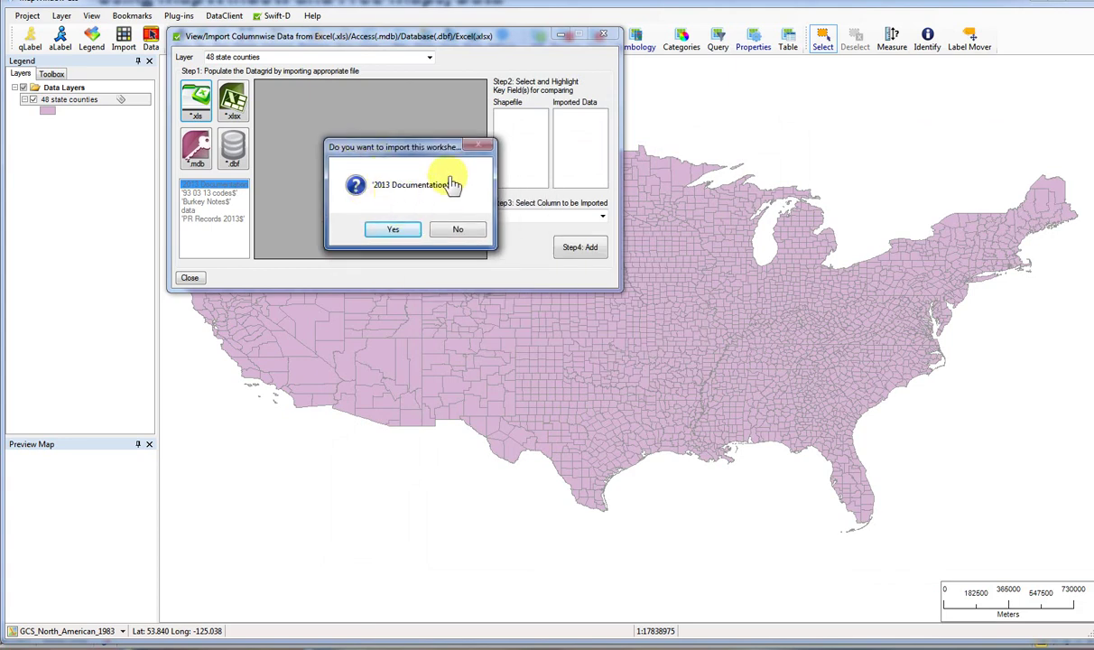
left_click(456, 231)
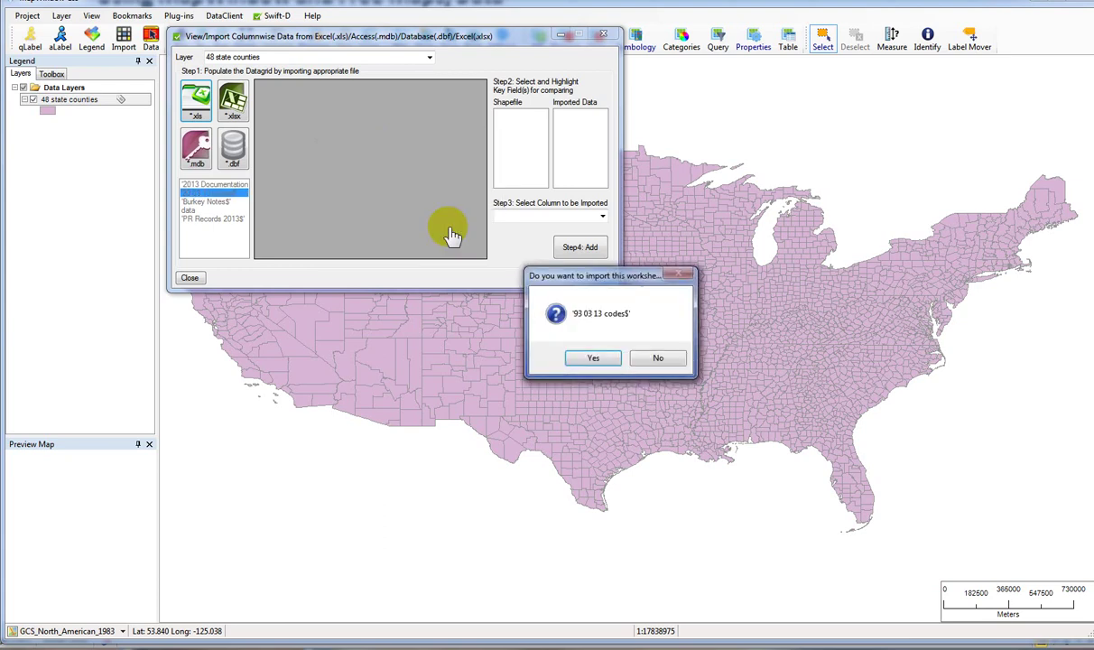
left_click_drag(596, 286, 354, 131)
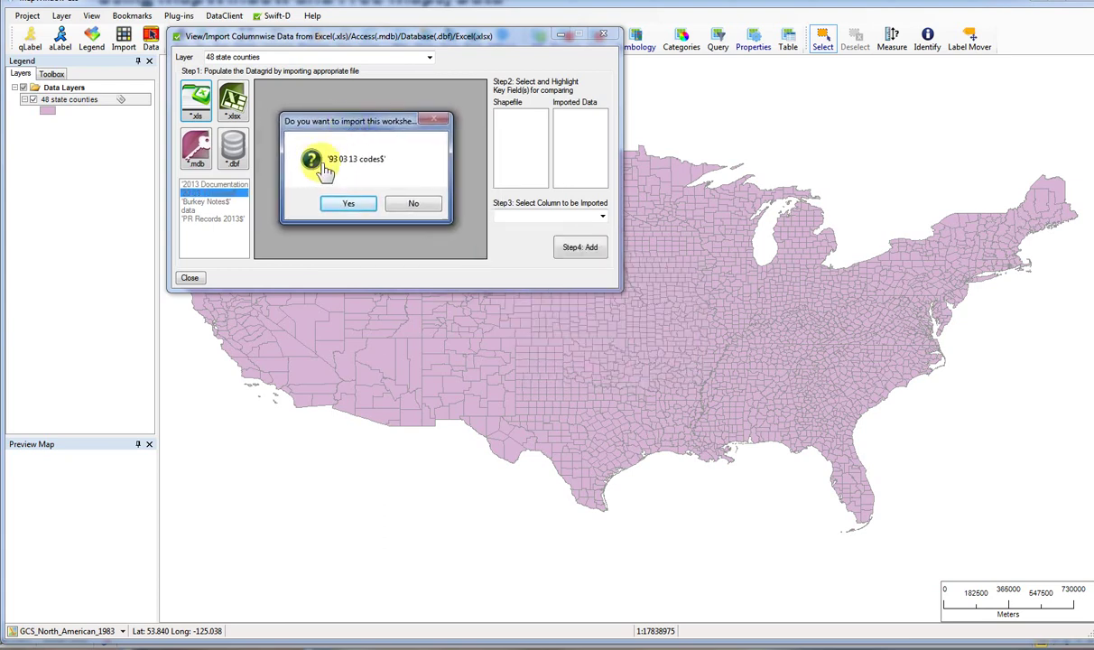
left_click(350, 205)
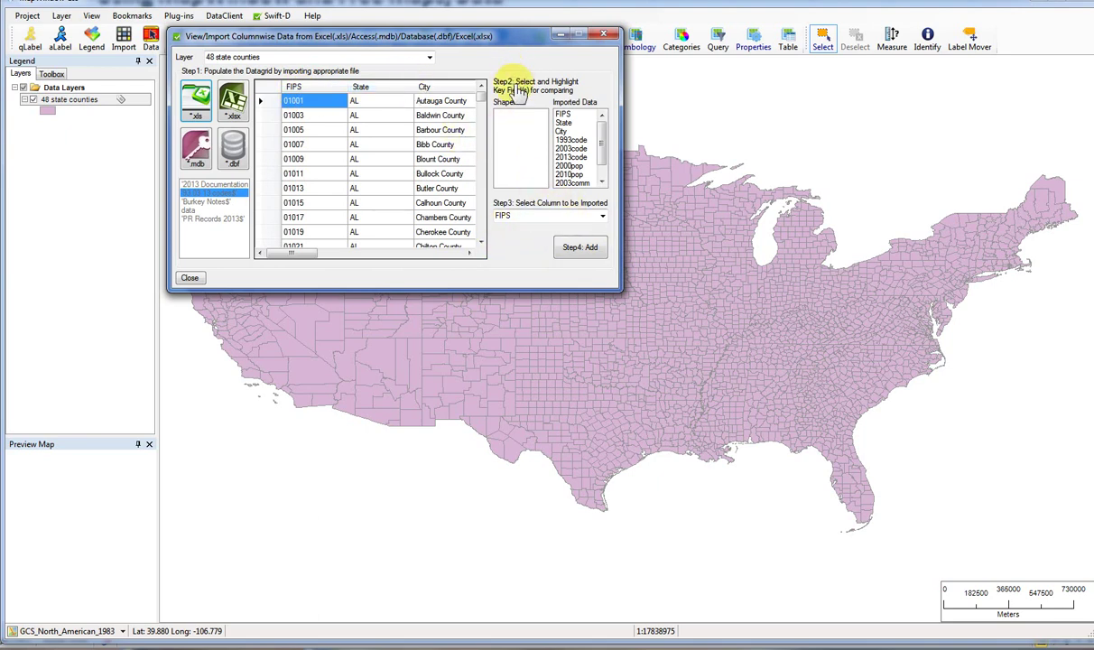
Step: Check the import window's layer choice and its shapefile key fields, and close the window
left_click_drag(245, 37, 243, 62)
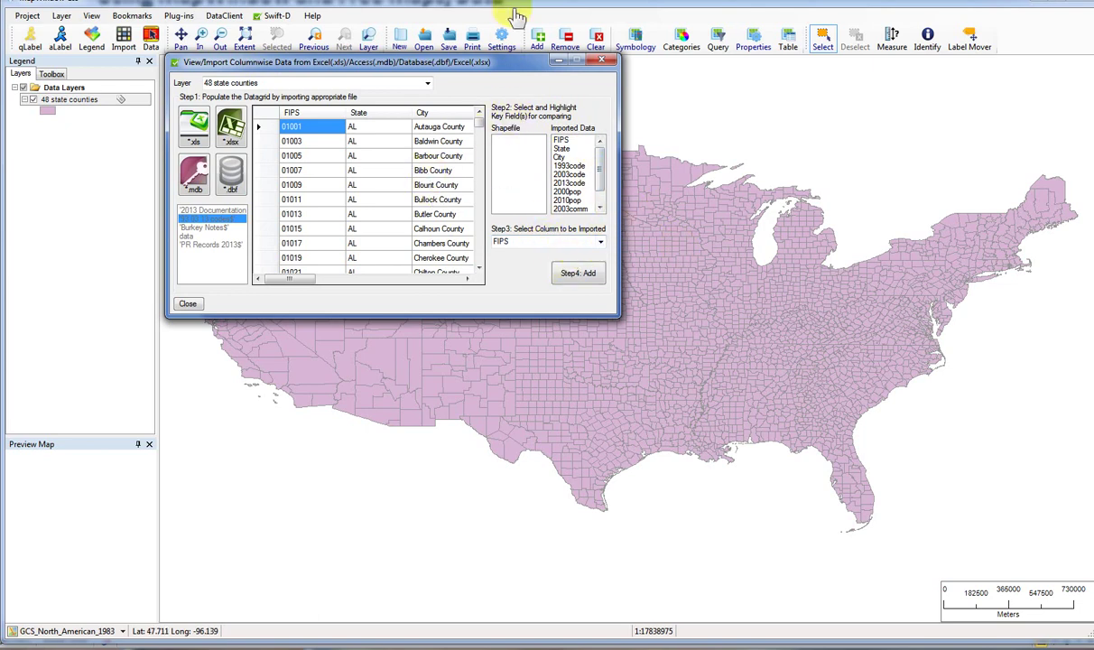
left_click(429, 88)
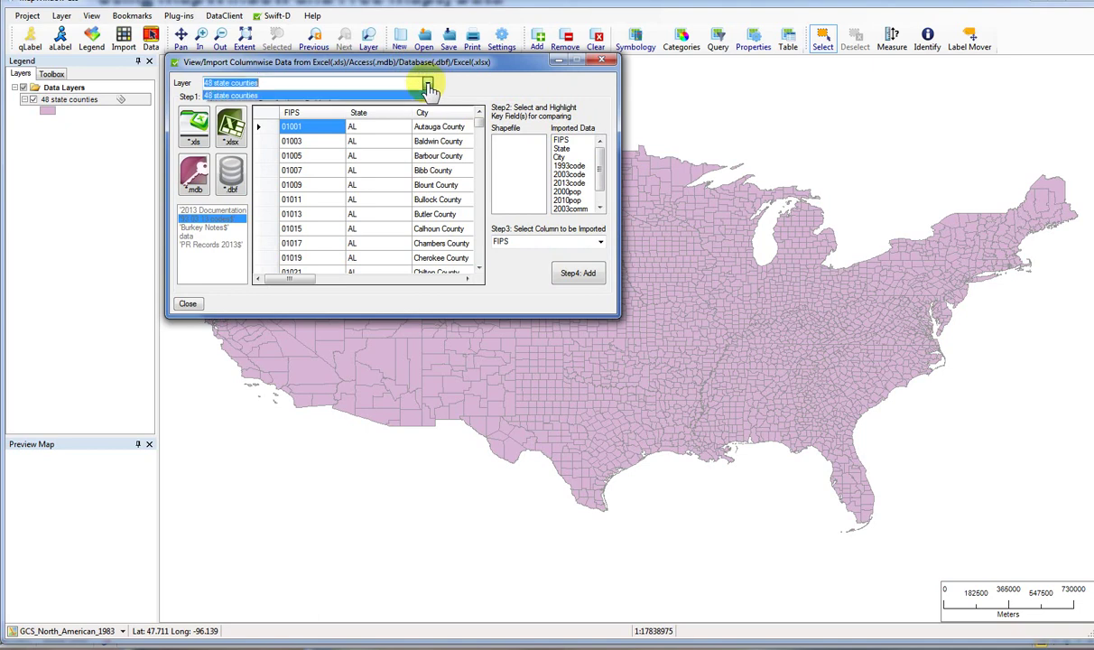
left_click(511, 157)
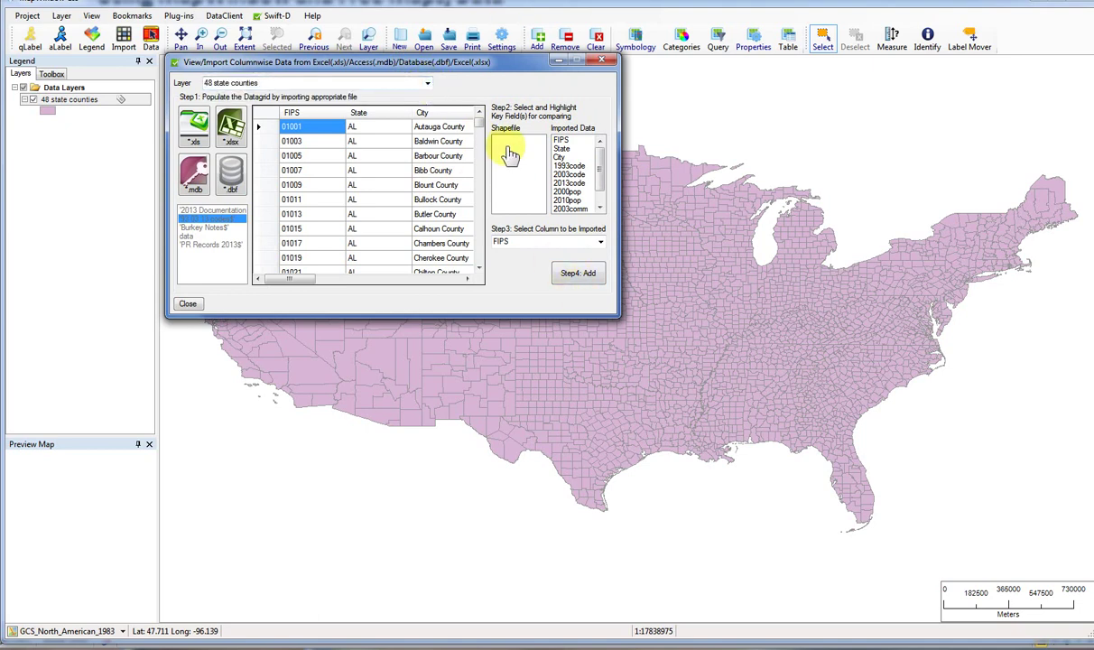
left_click(603, 62)
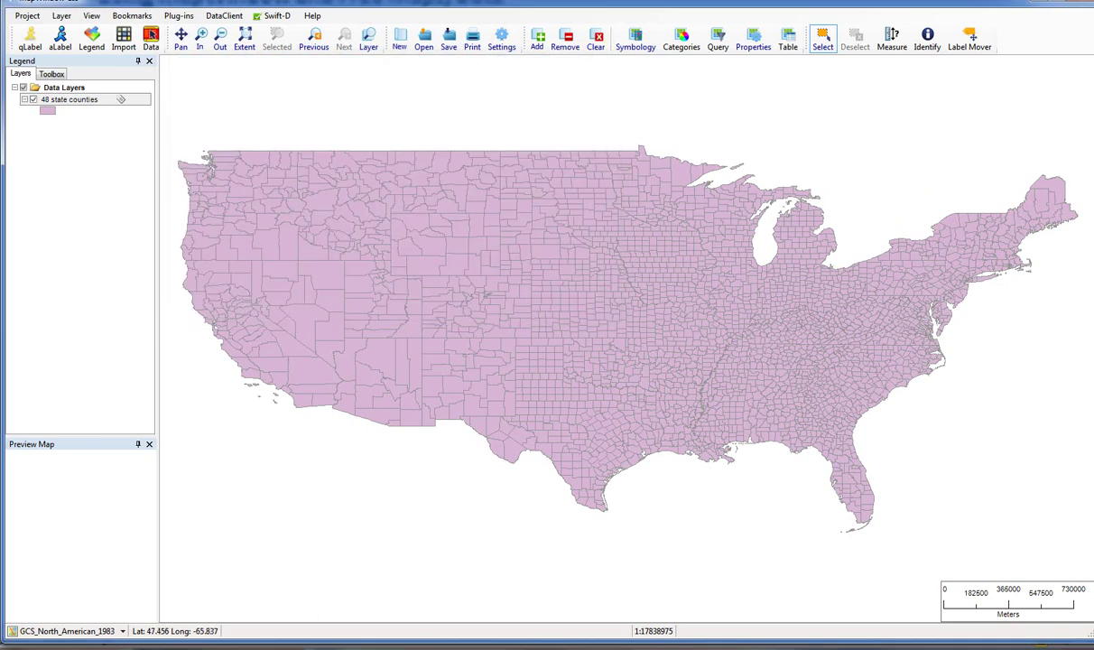
Step: Reopen the Swift-D Excel/DBF/Access import window for the reloaded 48 state counties layer
left_click(198, 40)
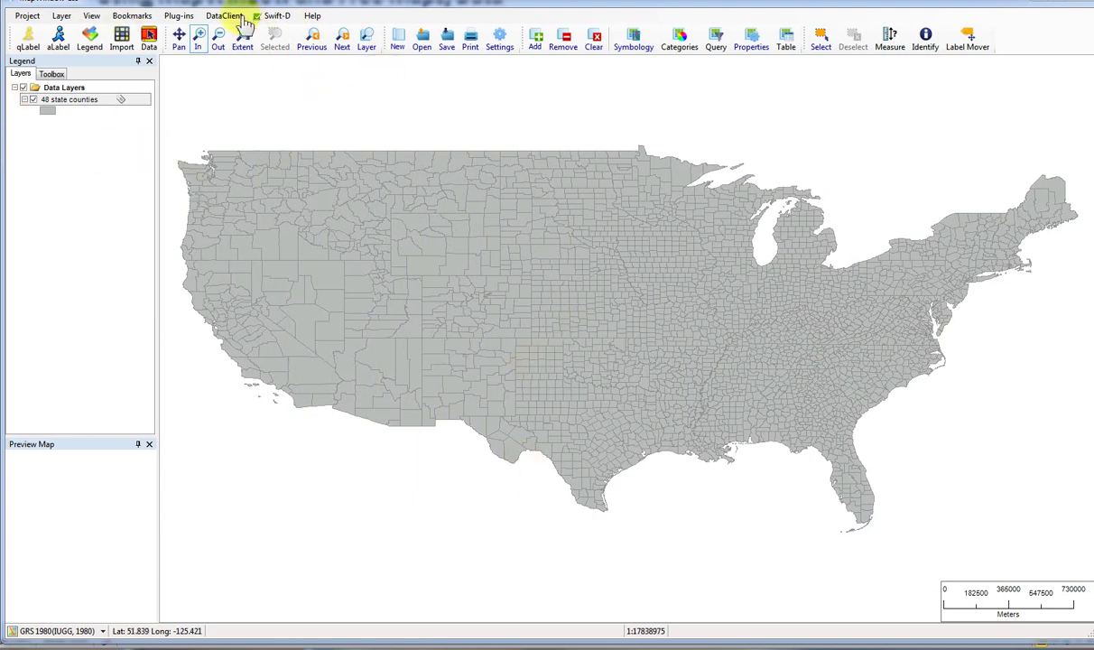
left_click(275, 16)
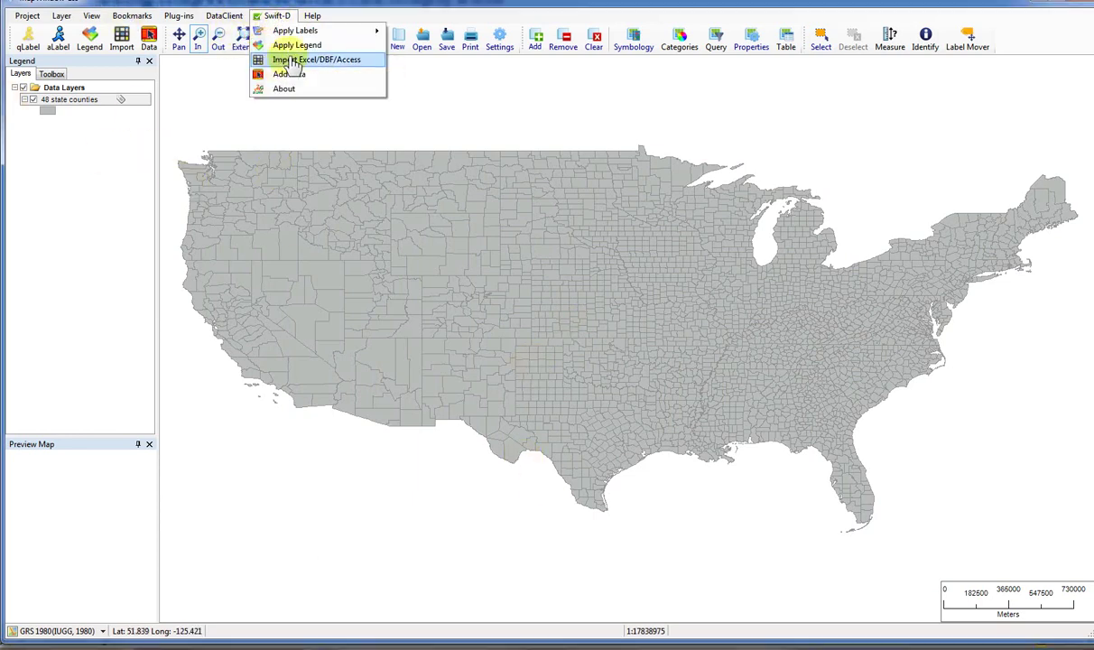
left_click(291, 60)
left_click_drag(490, 4, 297, 11)
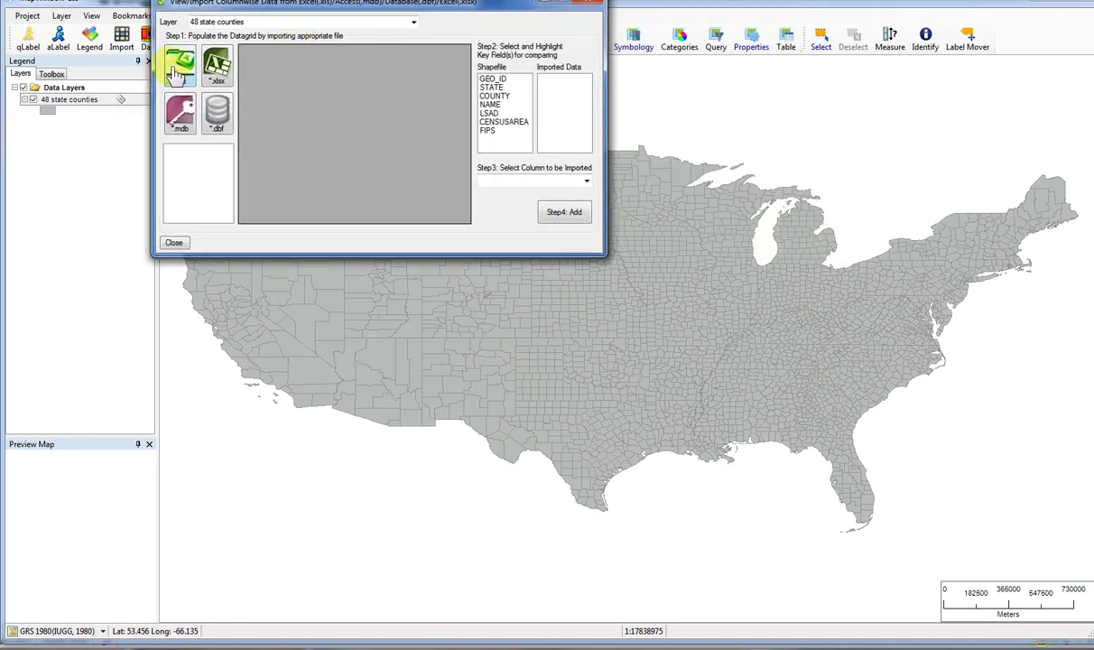
Step: Import the '93 03 13 codes$' worksheet from the cleaned rural-urban codes workbook, skipping the '2013 Documentation$' sheet
left_click(178, 71)
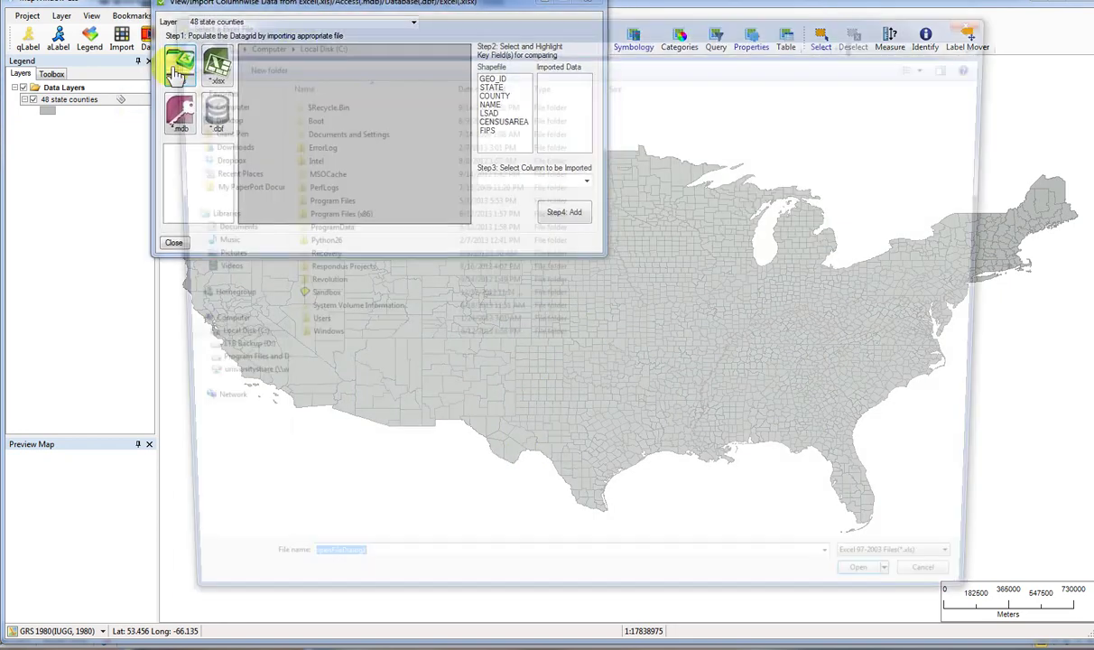
left_click_drag(227, 20, 1093, 118)
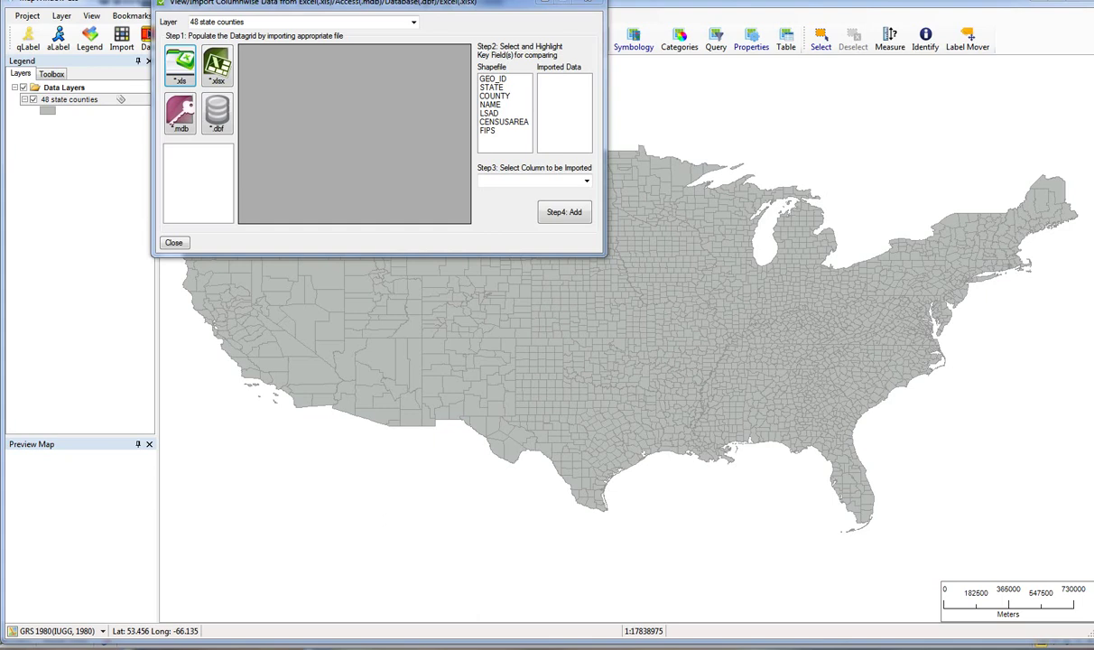
double_click(577, 65)
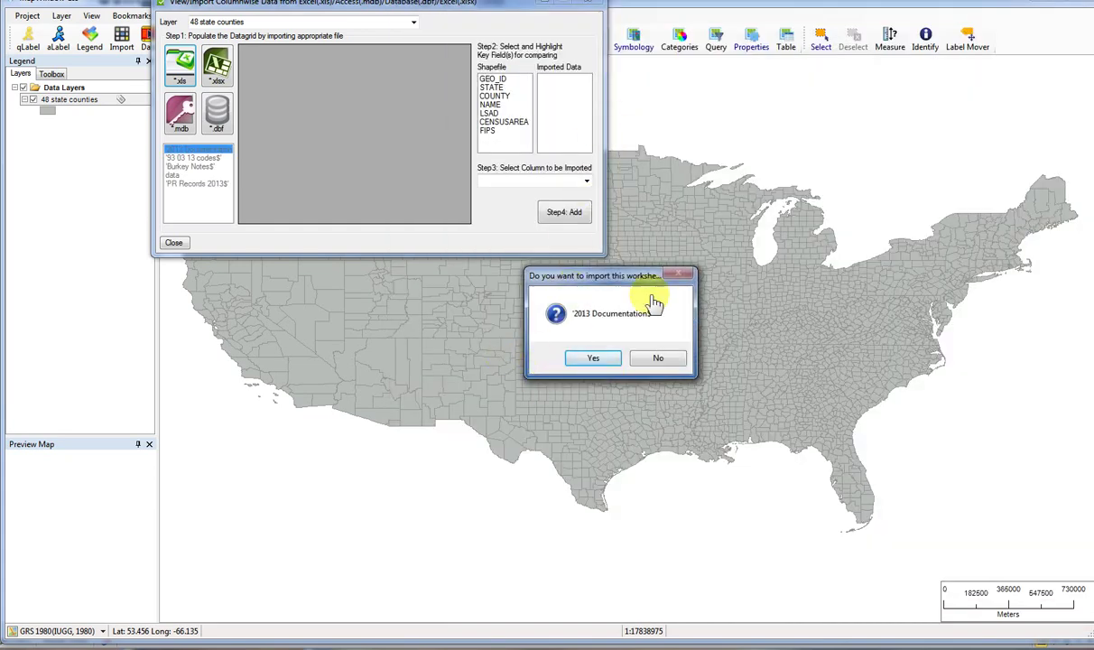
left_click(674, 361)
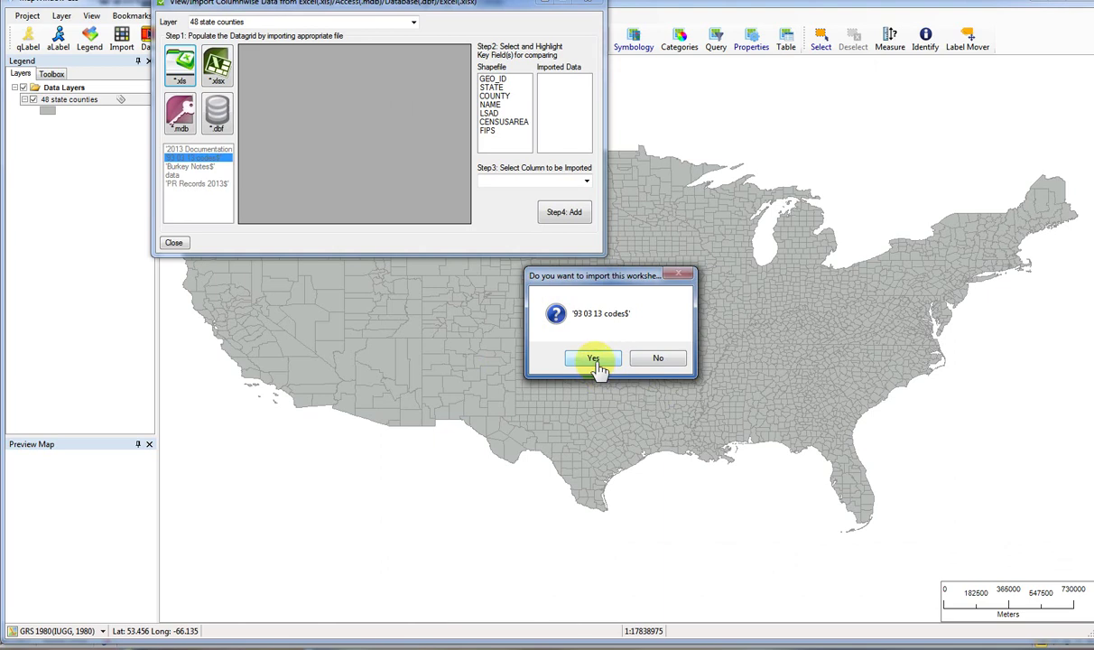
left_click(593, 359)
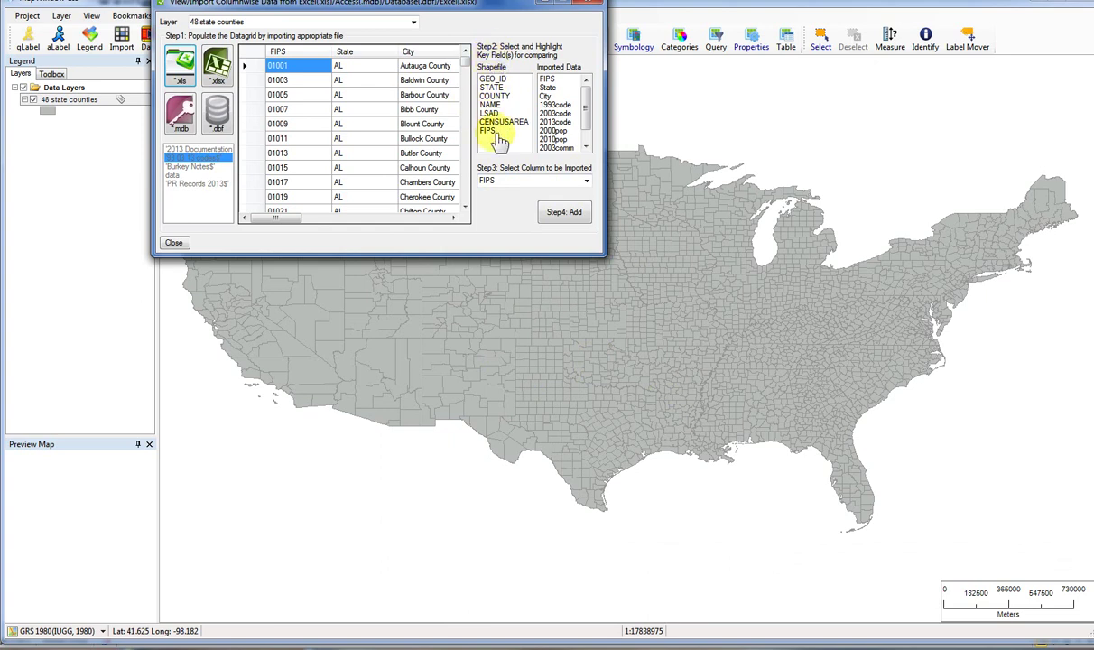
Step: Match the shapefile's FIPS field to the imported FIPS field and add the 2013code column to the 48 state counties layer
left_click(488, 133)
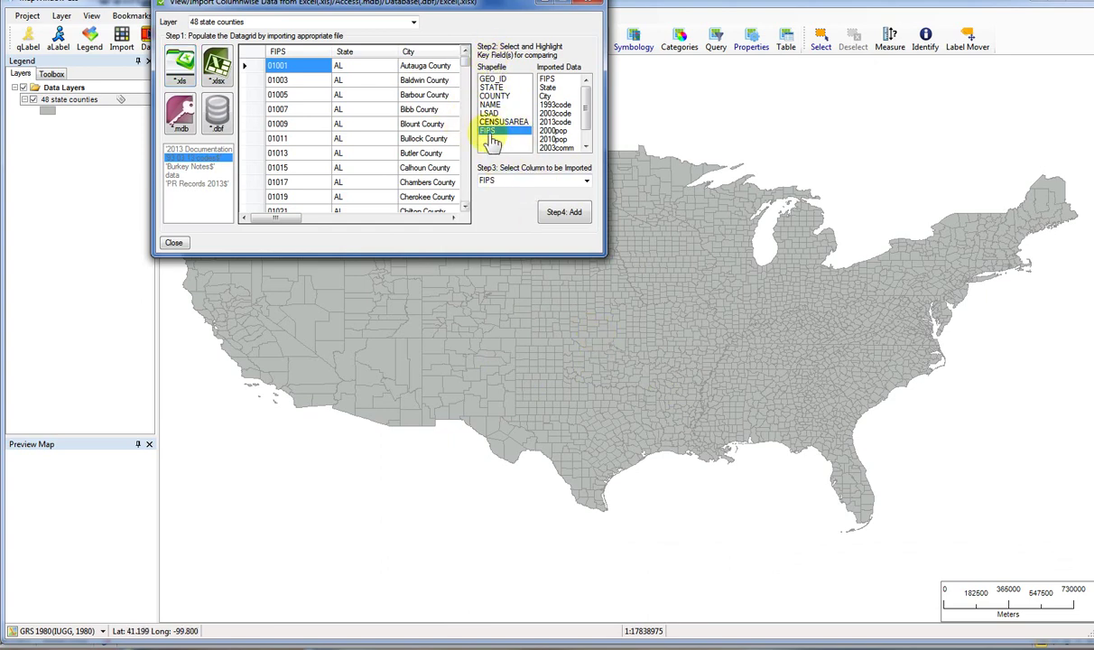
left_click(549, 80)
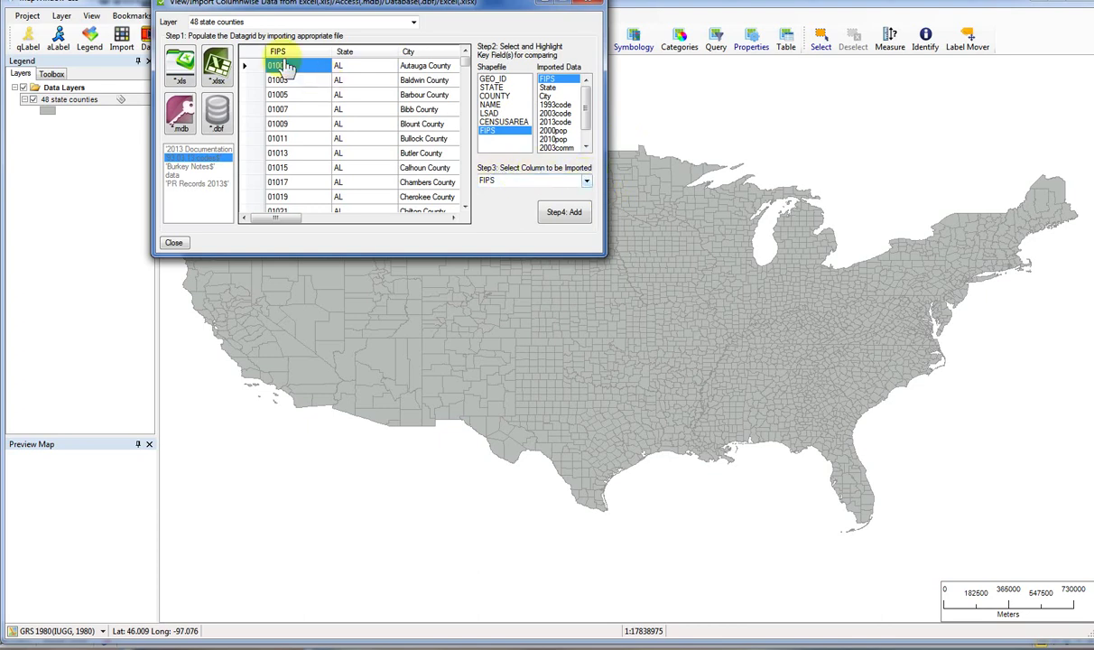
left_click_drag(276, 219, 352, 224)
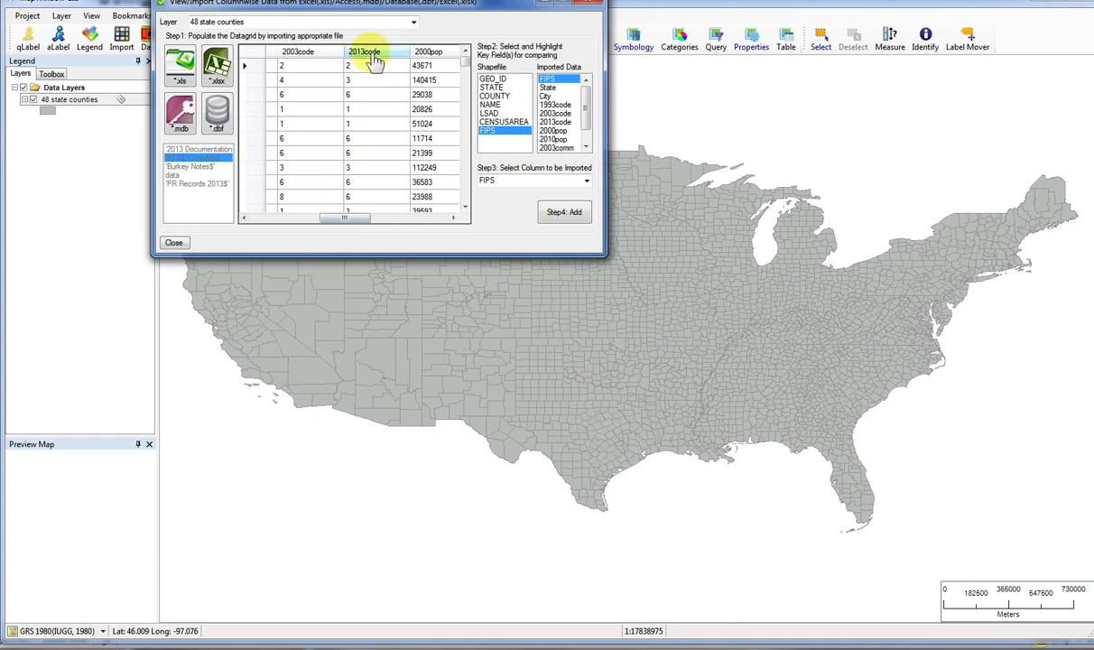
left_click(587, 181)
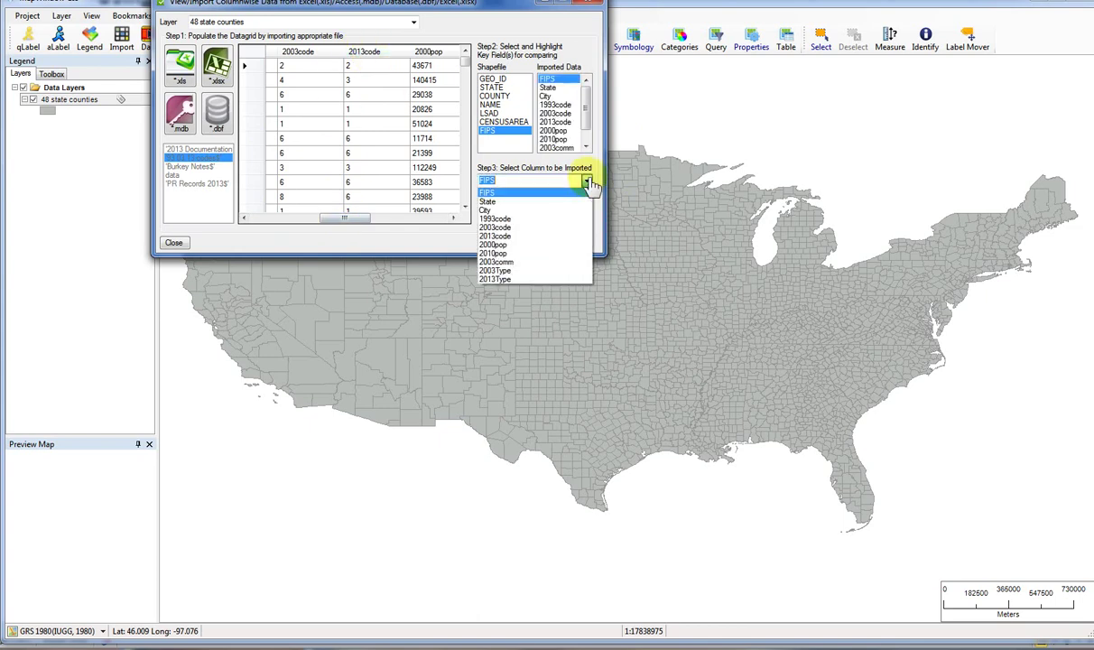
left_click(530, 236)
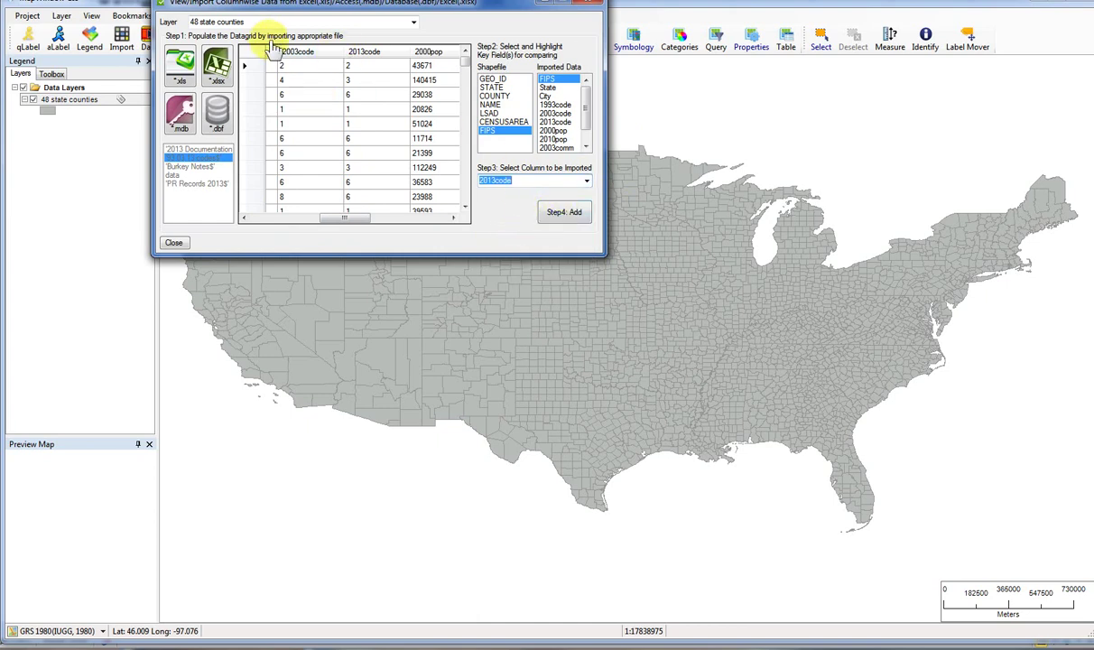
left_click(564, 214)
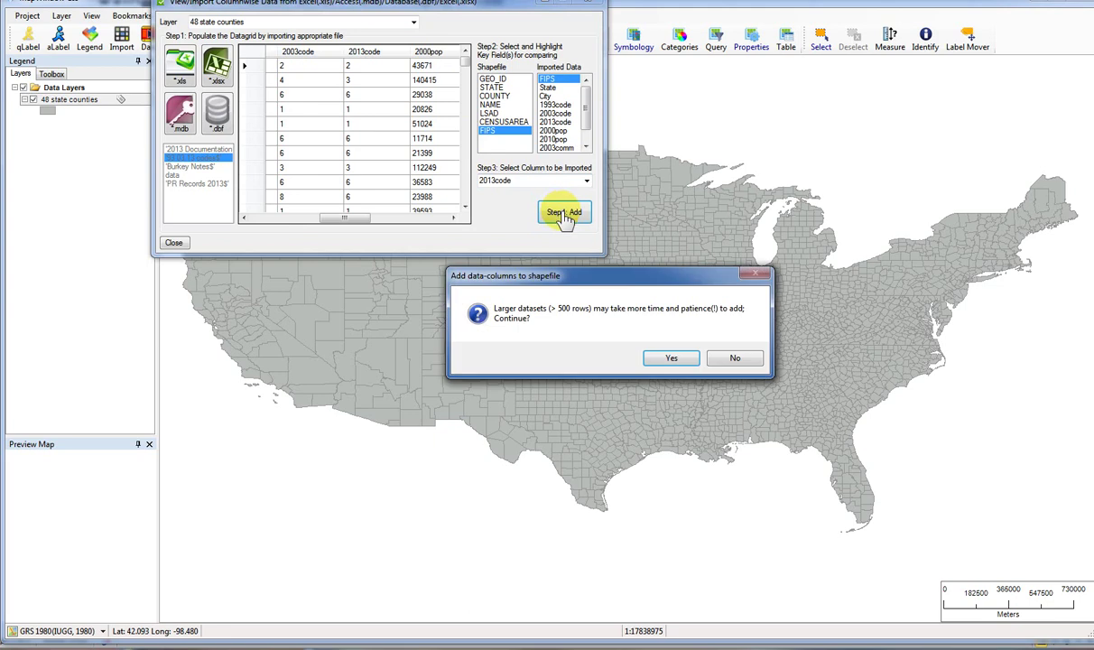
left_click(672, 360)
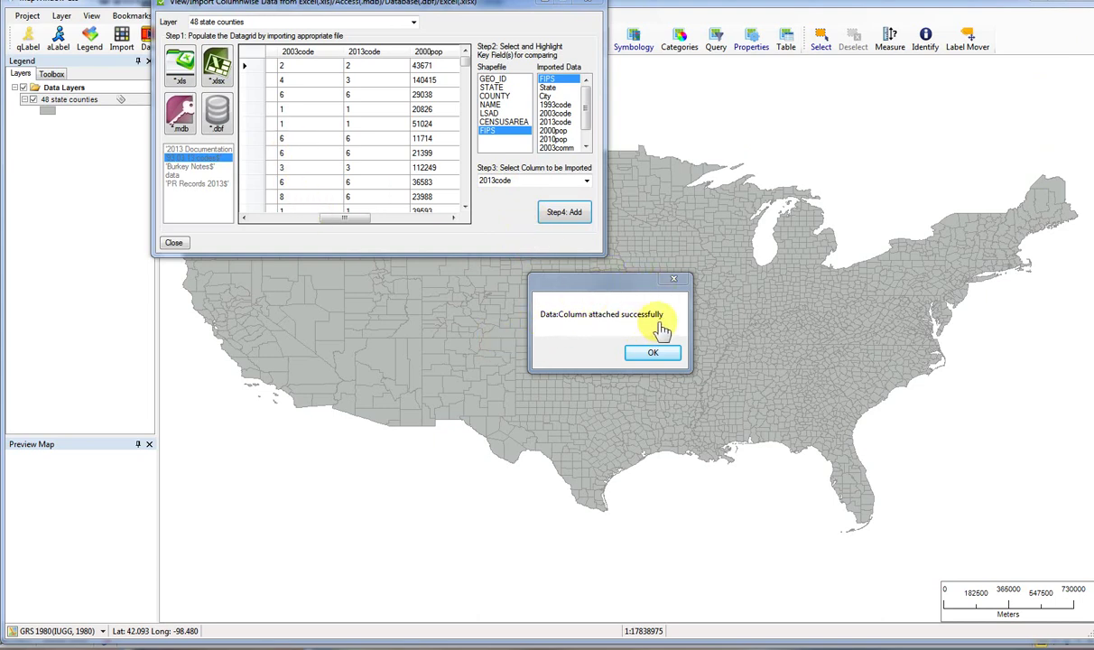
Step: Add the imported 2010pop column to the 48 state counties layer, continuing despite the large dataset
left_click(642, 353)
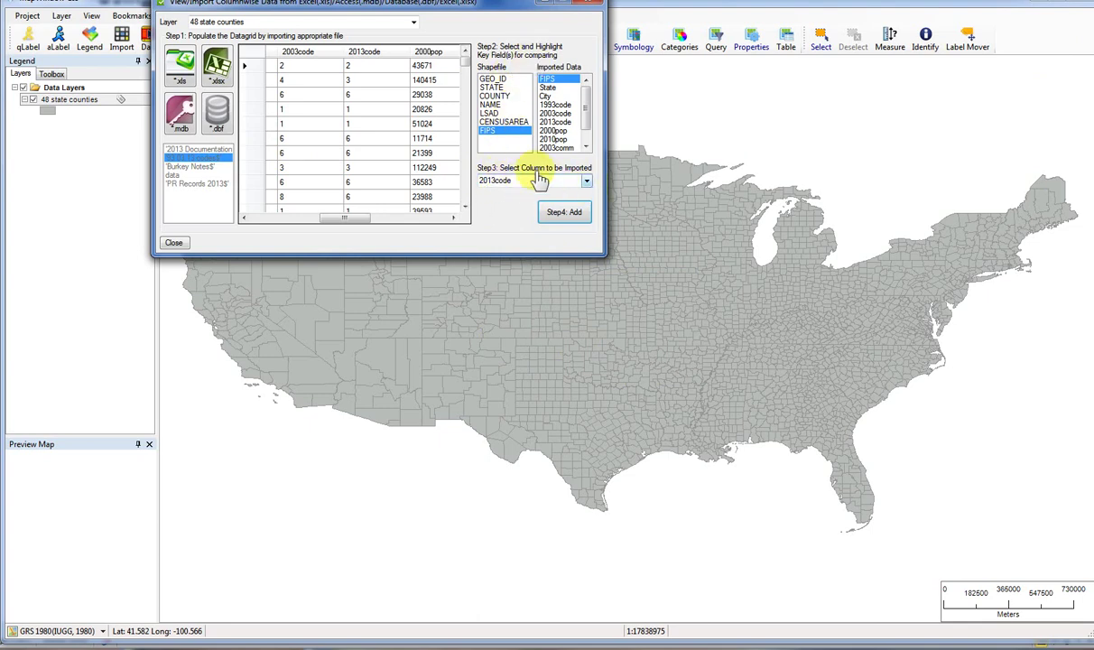
left_click_drag(366, 219, 395, 225)
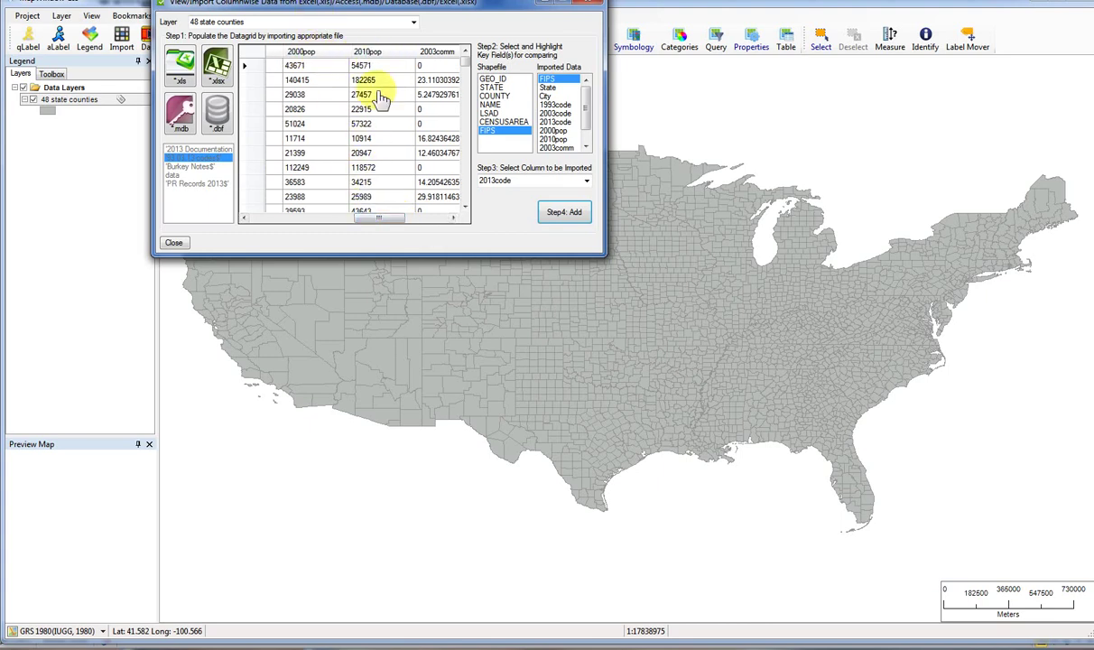
left_click(586, 184)
left_click(587, 185)
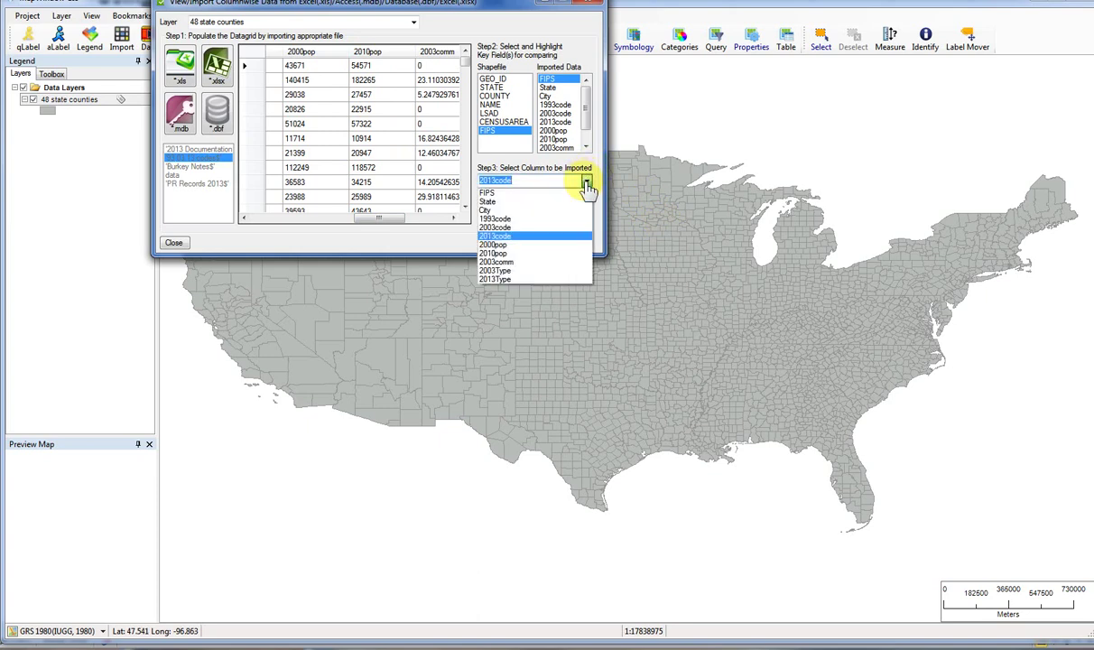
left_click(553, 254)
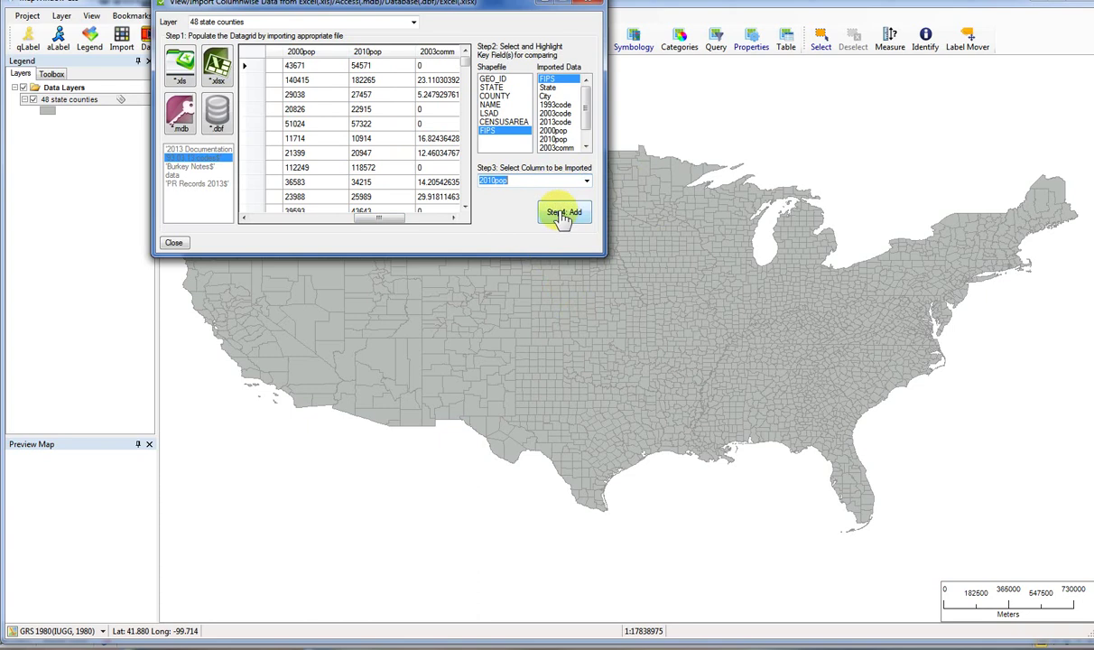
left_click(562, 214)
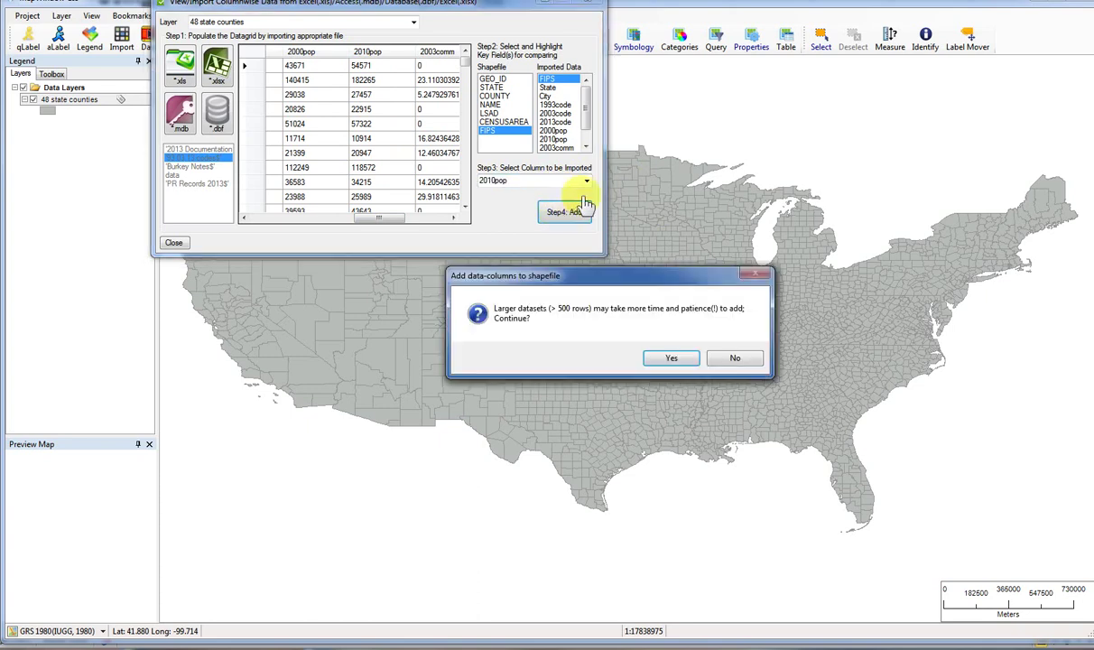
left_click(666, 359)
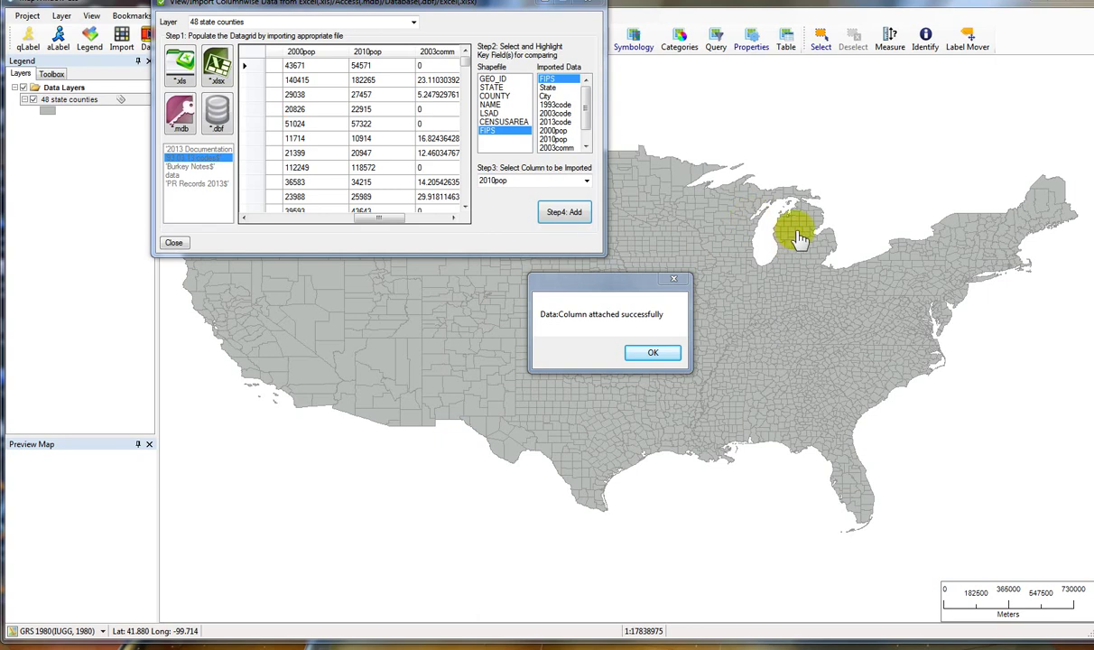
left_click(638, 354)
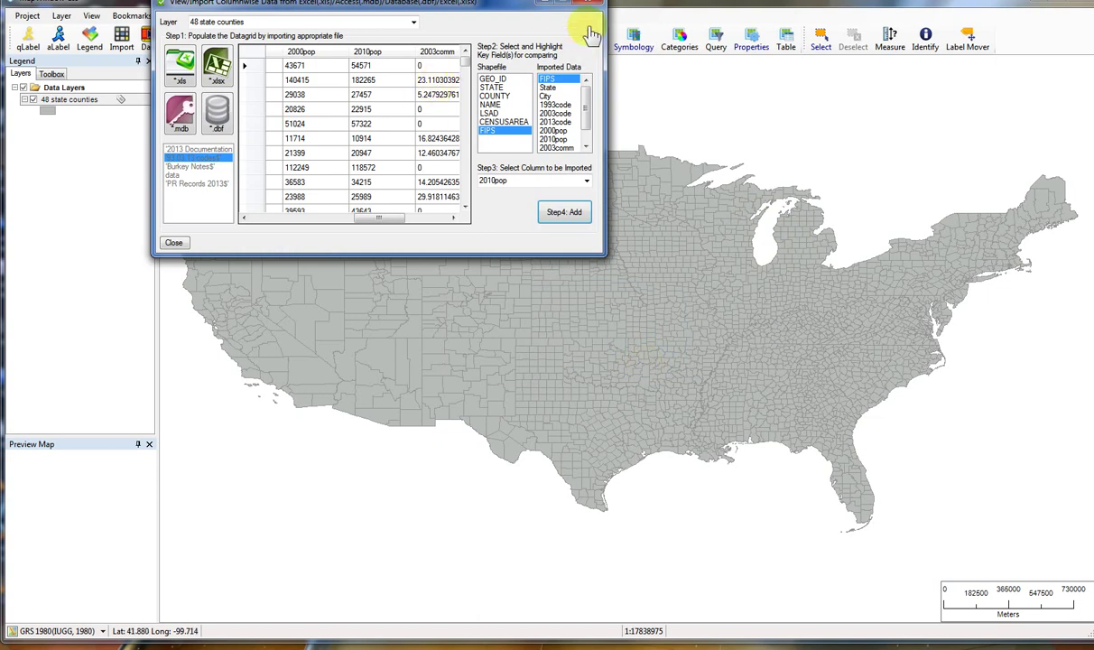
Step: Close the data import window and open the attribute table of the 48 state counties layer
left_click_drag(498, 8, 521, 150)
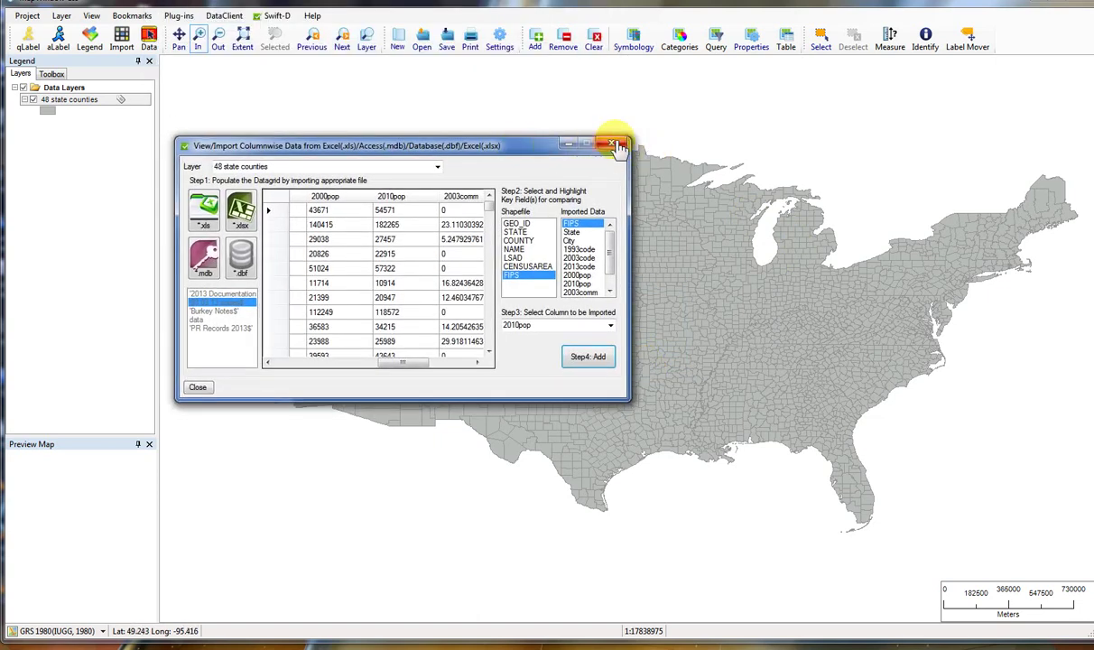
left_click(617, 146)
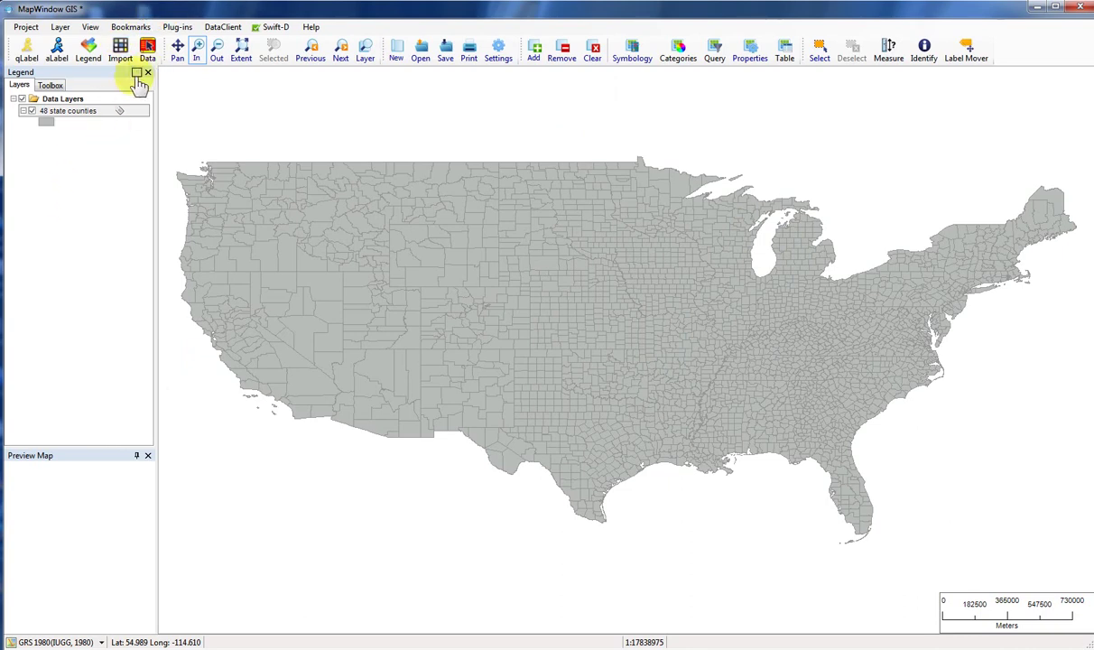
right_click(63, 118)
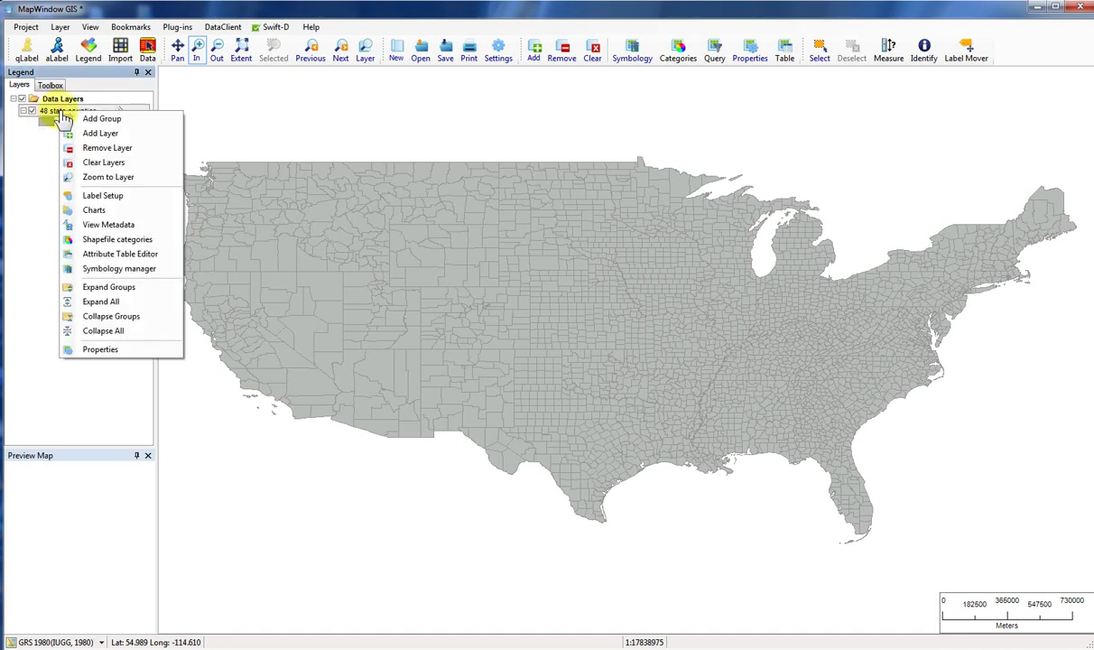
right_click(46, 108)
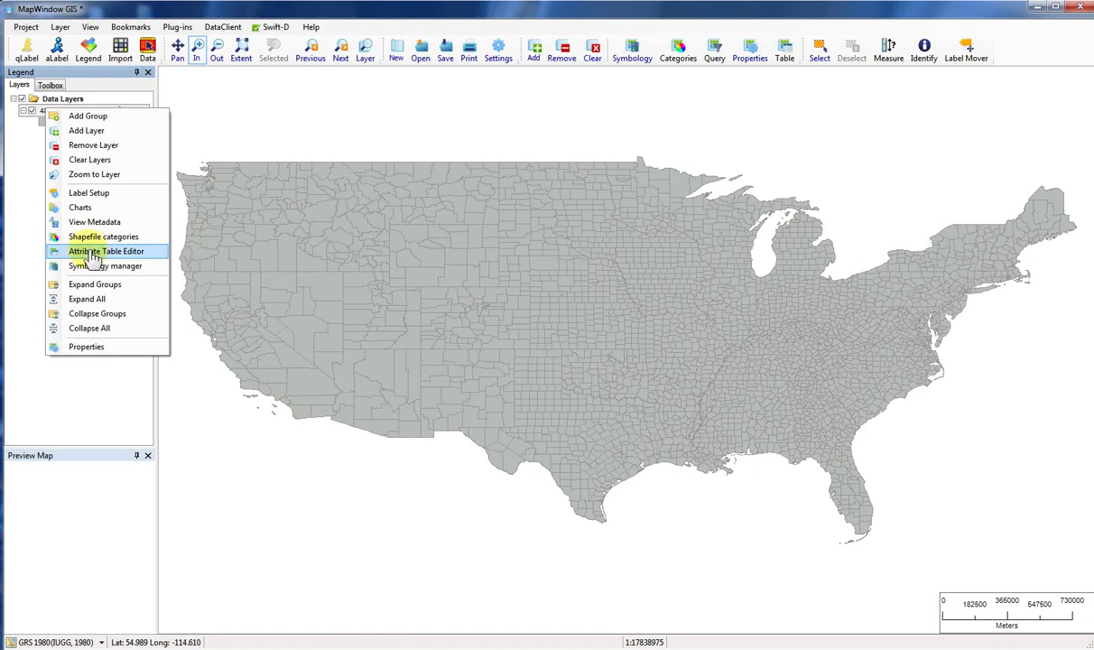
left_click(95, 256)
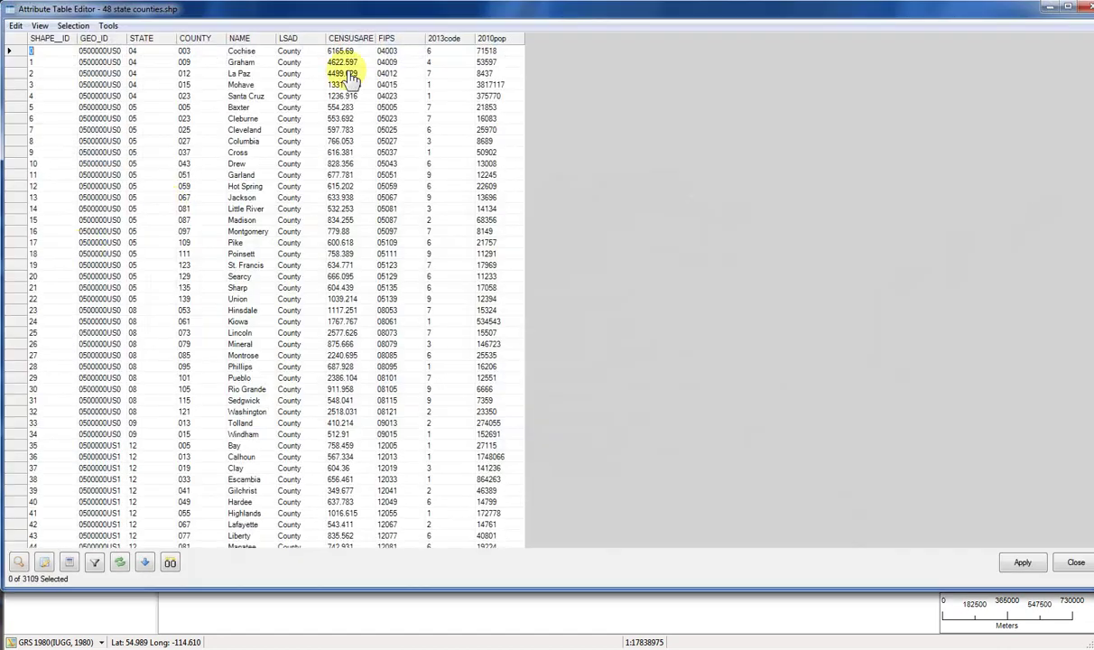
left_click_drag(385, 20, 384, 12)
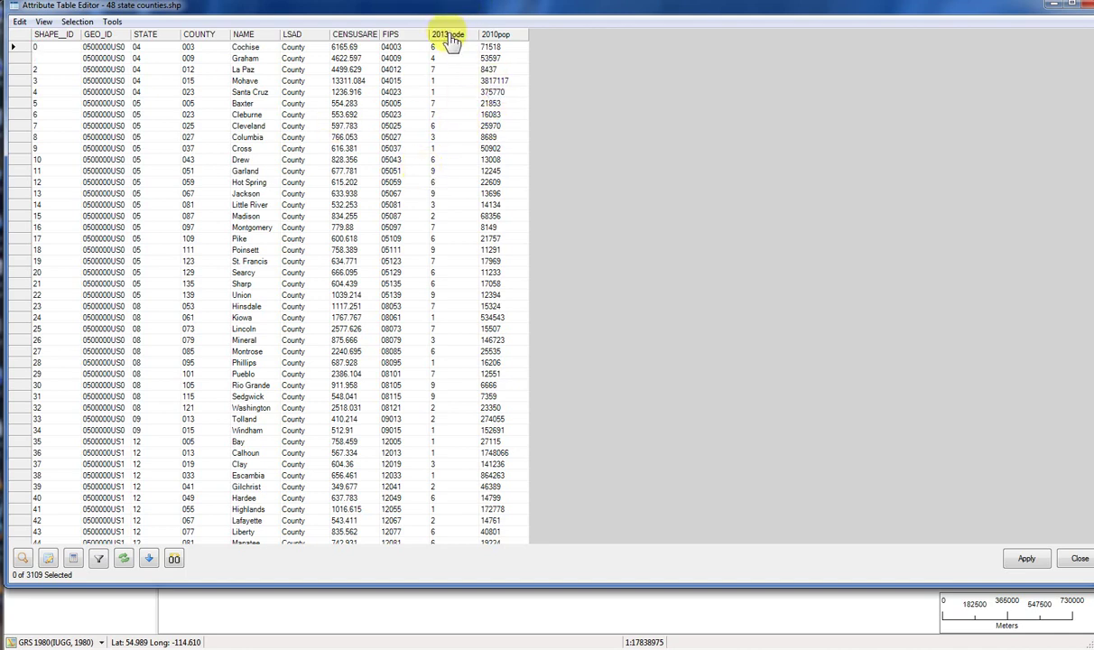
Step: Sort the attribute table by the 2013code column in ascending order
right_click(448, 40)
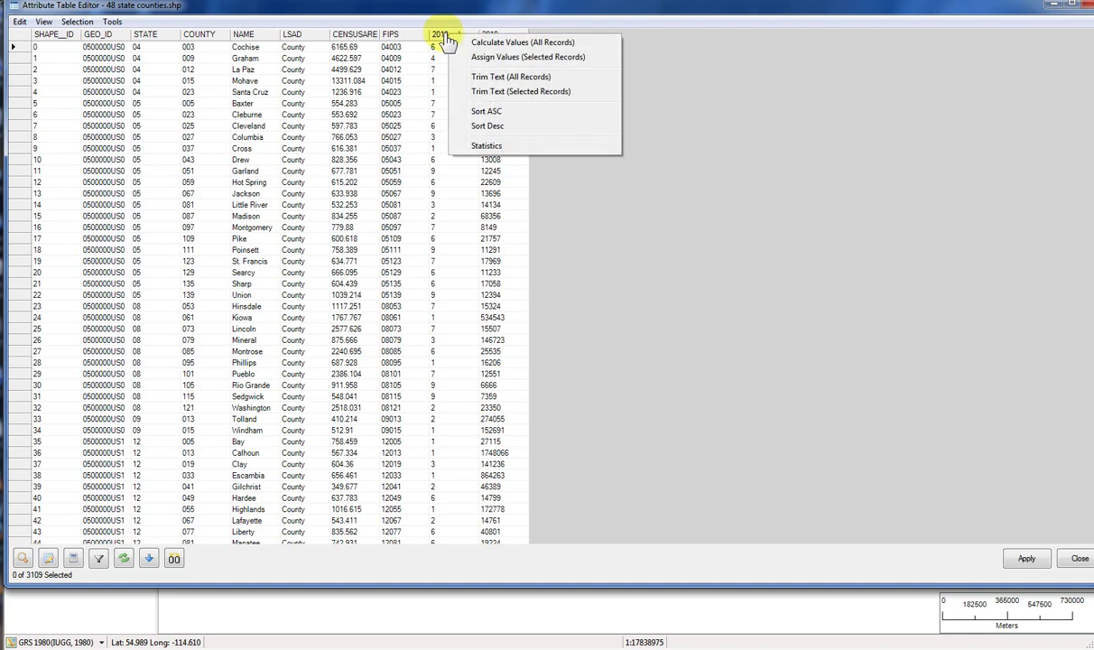
left_click(488, 113)
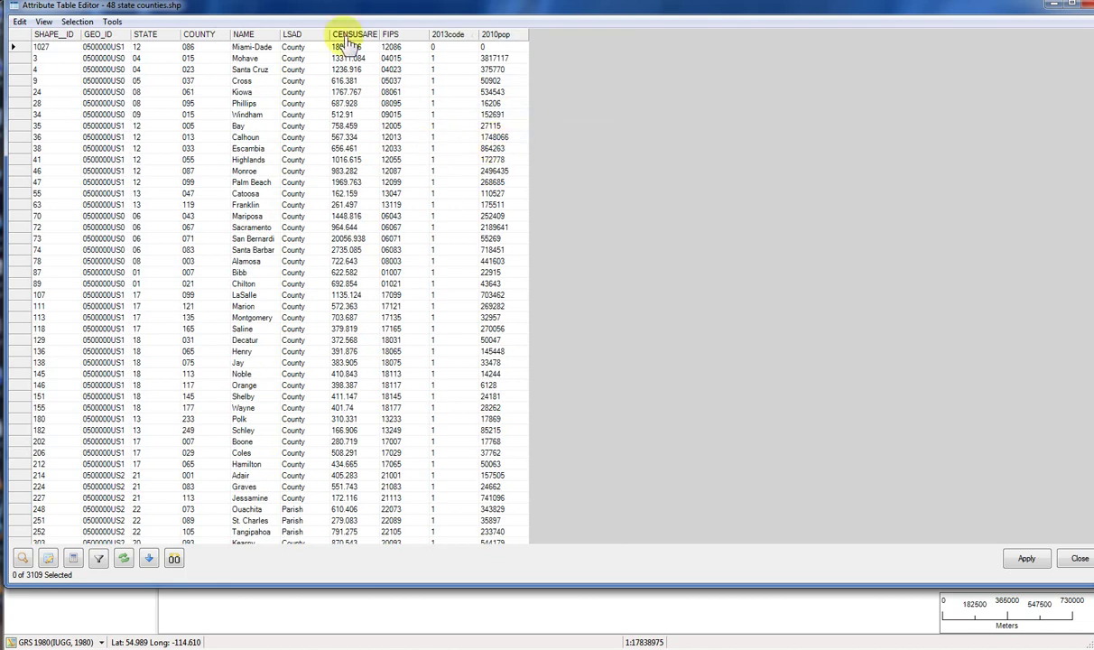
left_click_drag(323, 8, 325, 12)
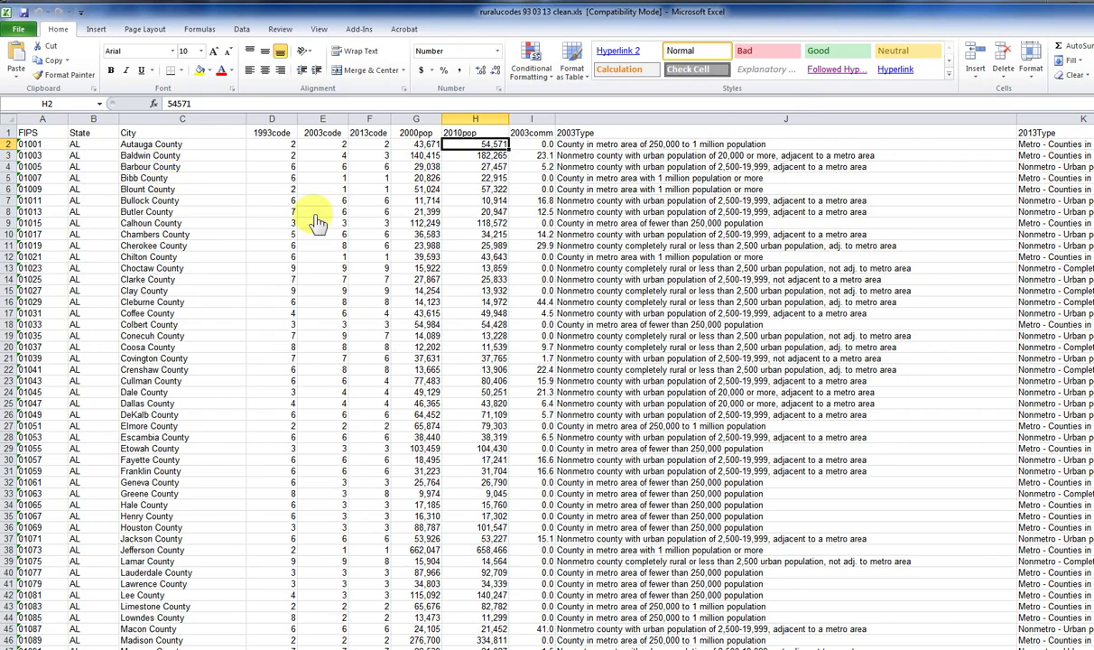
Step: In the Excel workbook ruralucodes 93 03 13 clean.xls, find Miami-Dade County among the Florida rows and select its FIPS cell
scroll(270, 327, "down", 20)
scroll(271, 327, "down", 20)
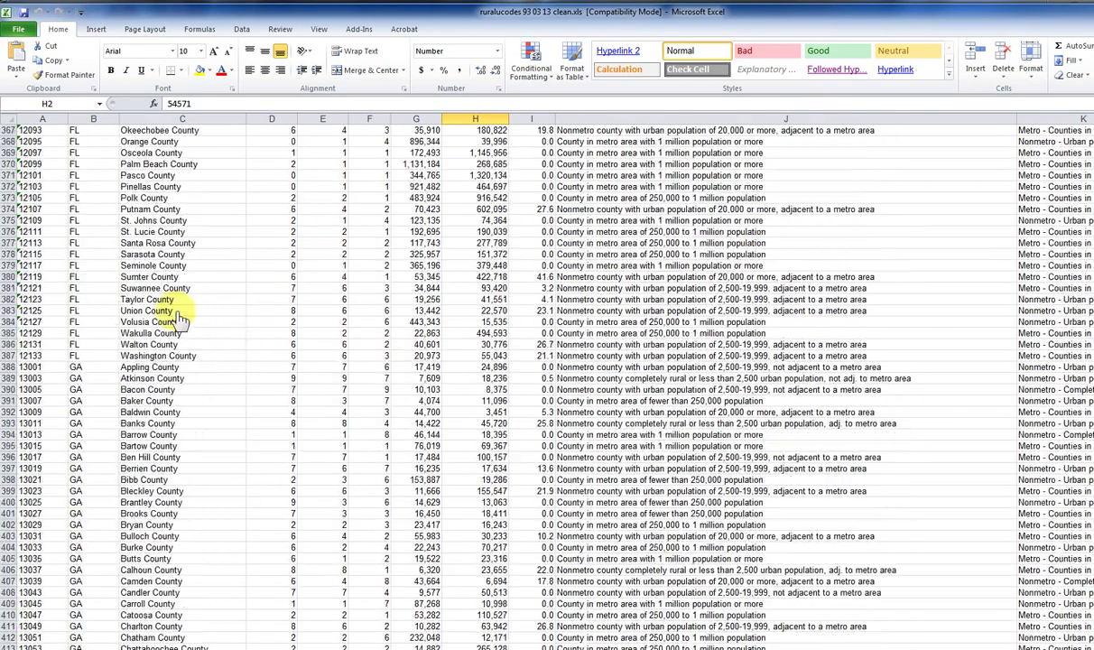
scroll(166, 334, "up", 20)
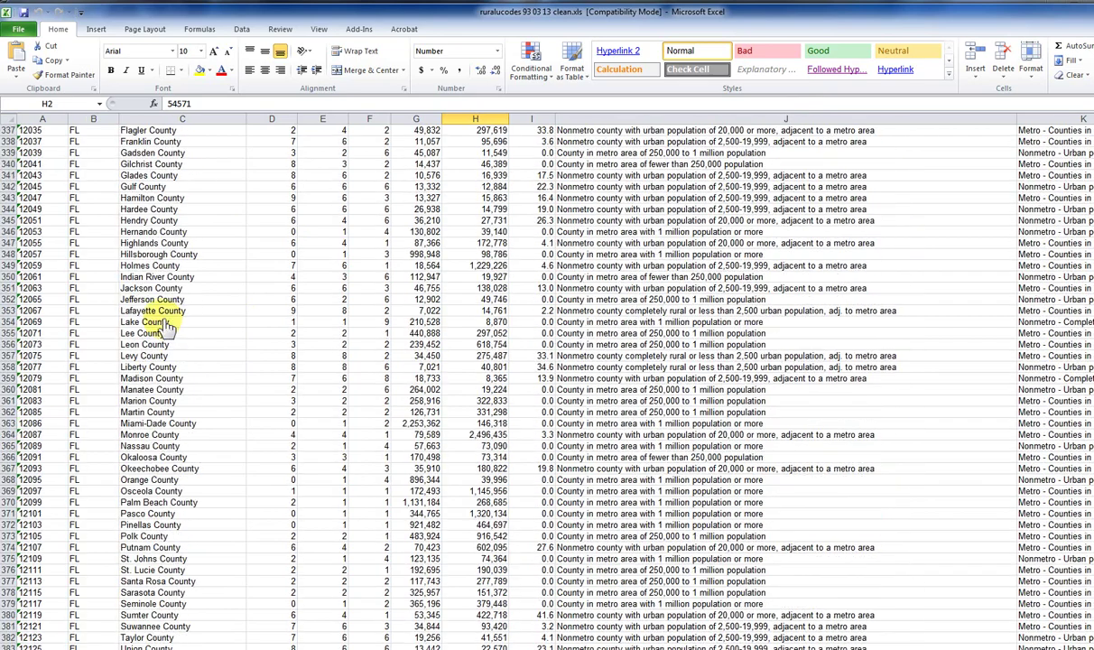
scroll(166, 329, "down", 4)
scroll(162, 316, "up", 2)
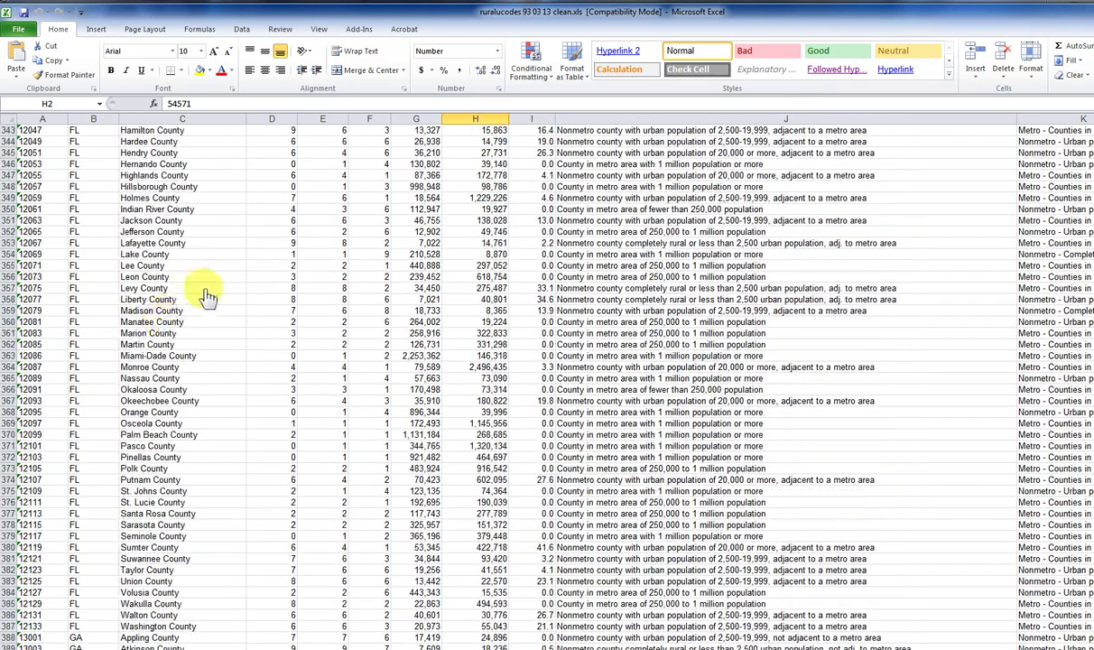
scroll(206, 296, "up", 8)
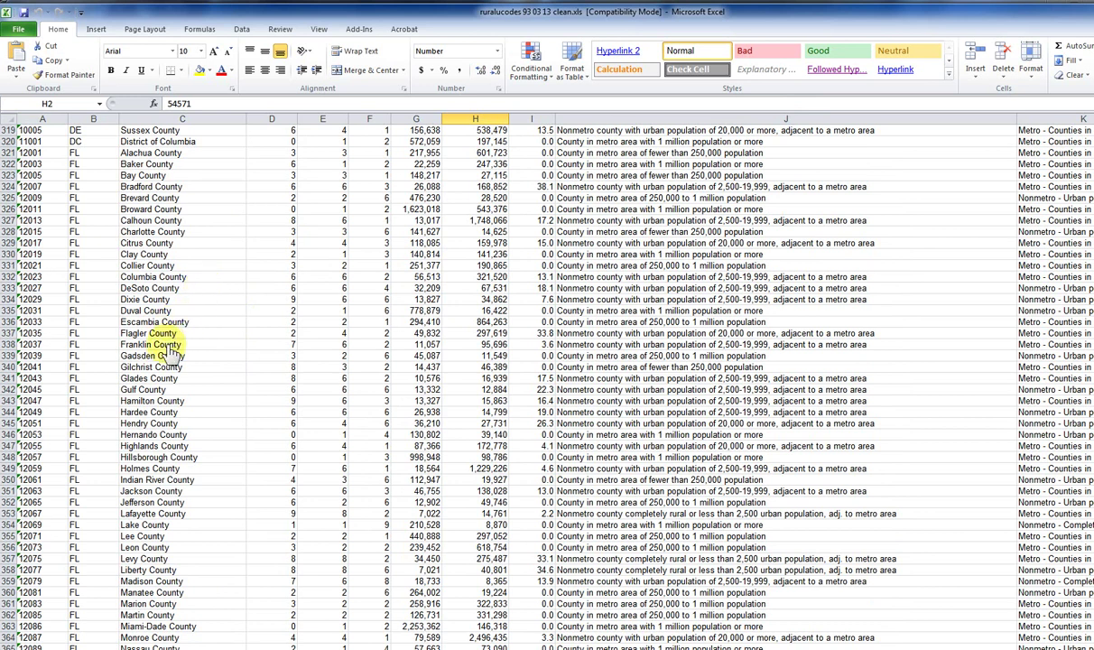
scroll(131, 203, "down", 8)
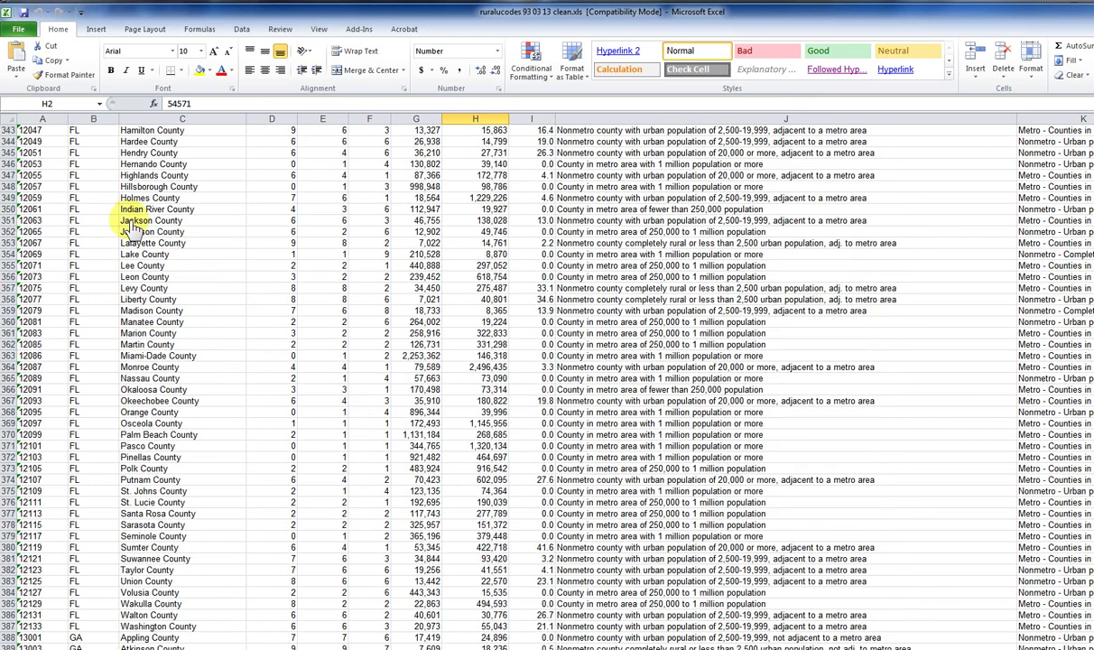
left_click(137, 356)
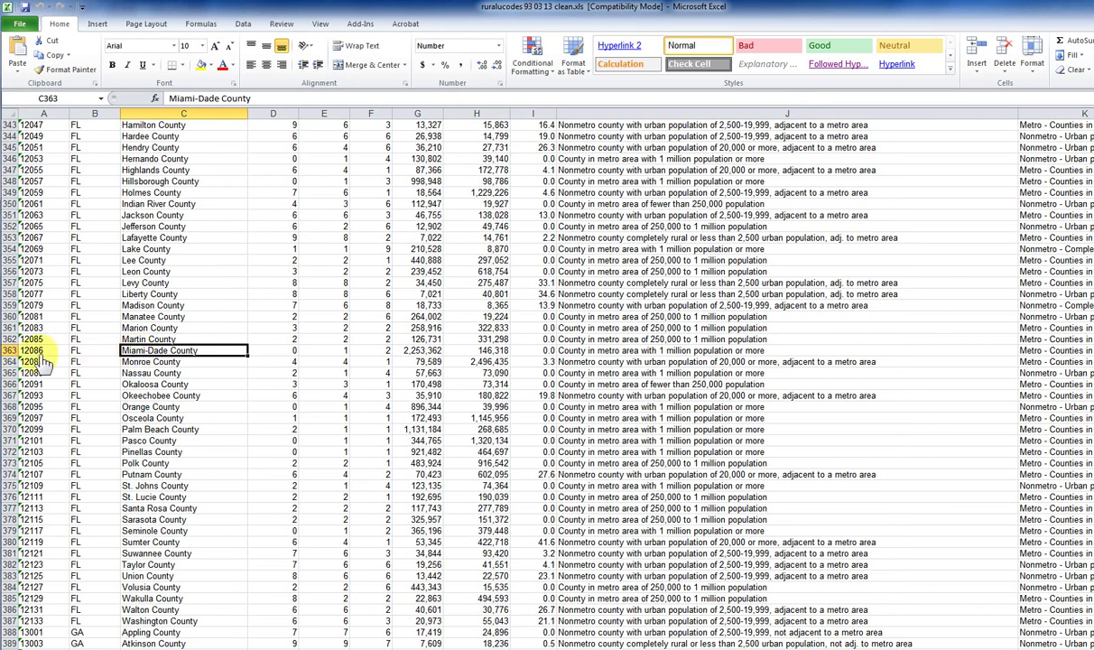
left_click(34, 352)
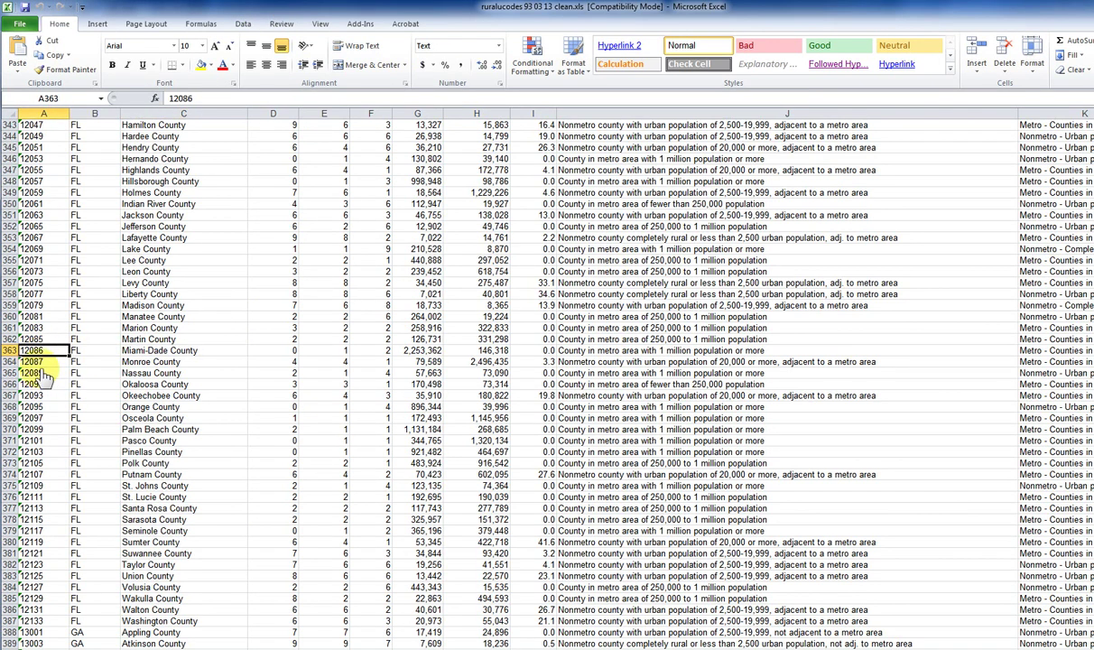
Step: Move the workbook aside and check the Miami-Dade record in MapWindow's attribute table
left_click_drag(153, 13, 519, 2)
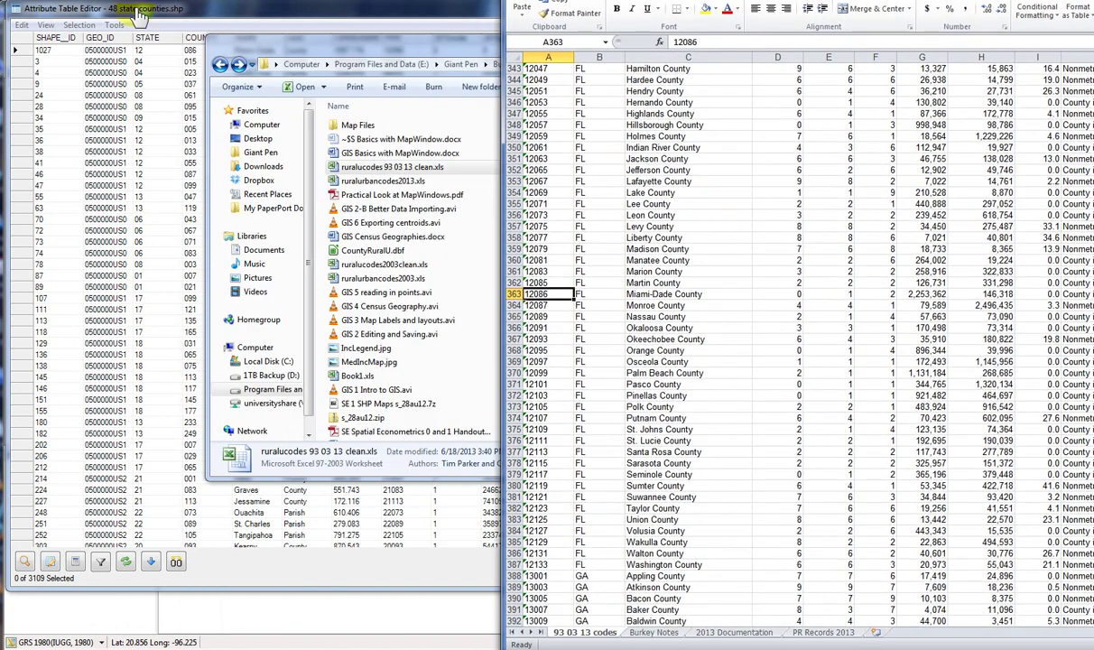
left_click(140, 14)
left_click_drag(140, 13, 143, 15)
left_click(142, 52)
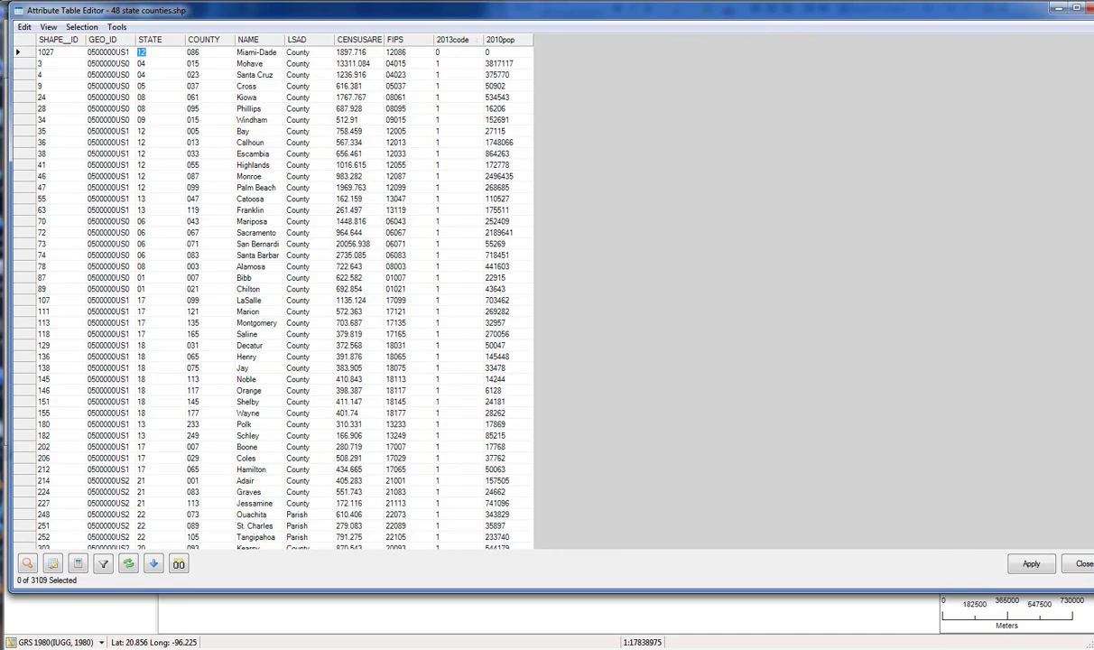
Step: Return to the Excel workbook and compare Miami-Dade's FIPS cell with the FIPS cells of Monroe and Okaloosa counties
key("alt+Tab")
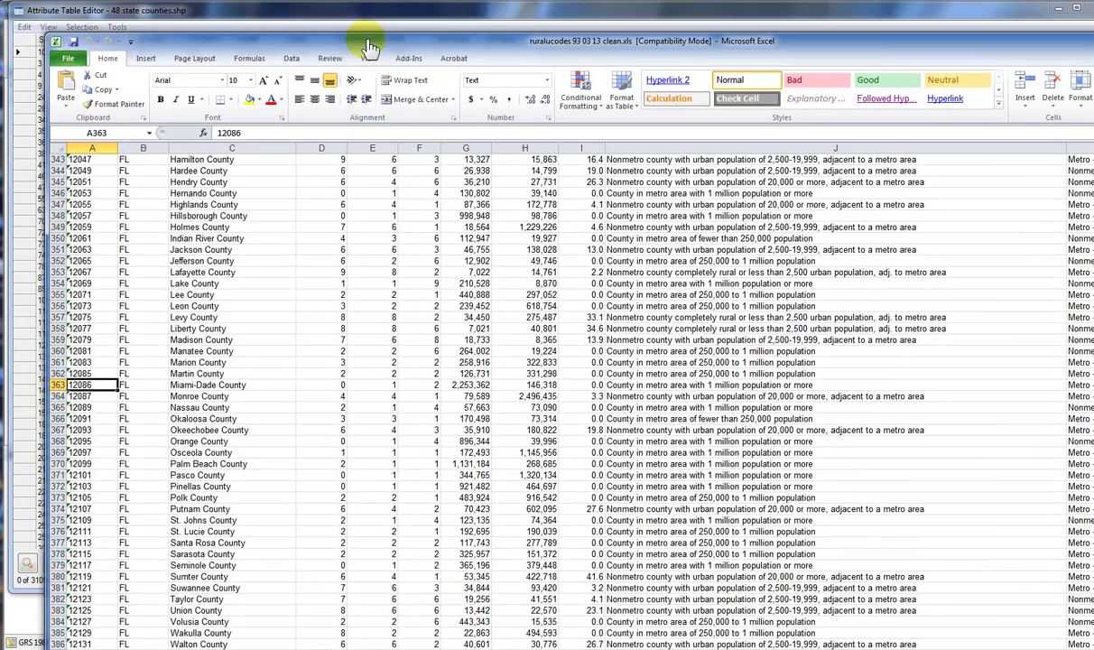
left_click_drag(361, 34, 318, 13)
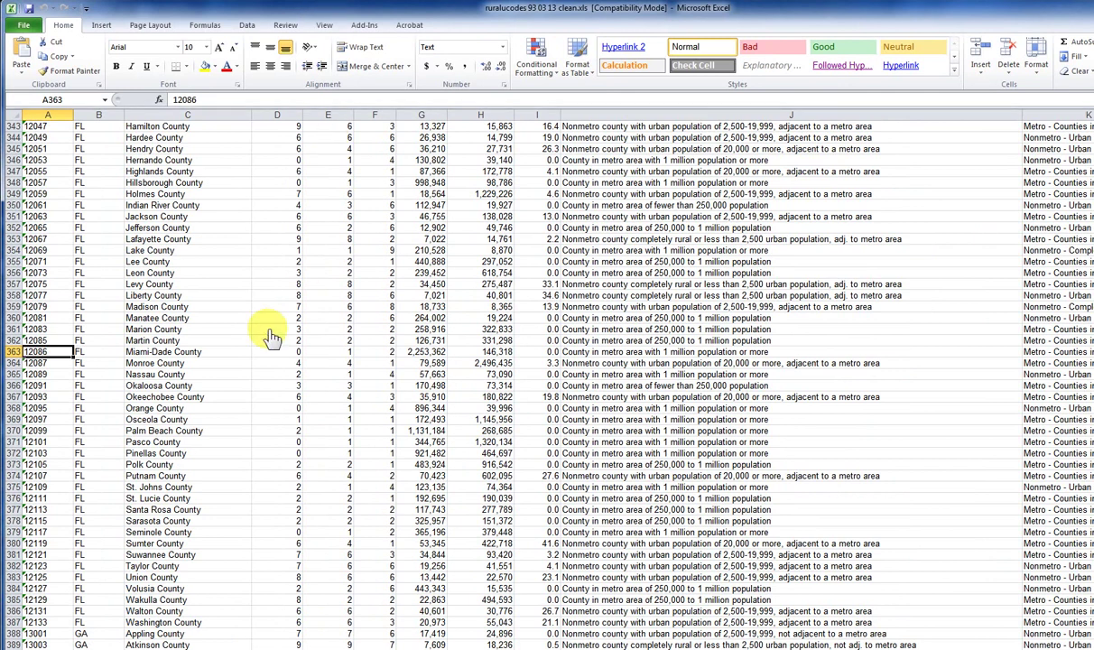
left_click(49, 385)
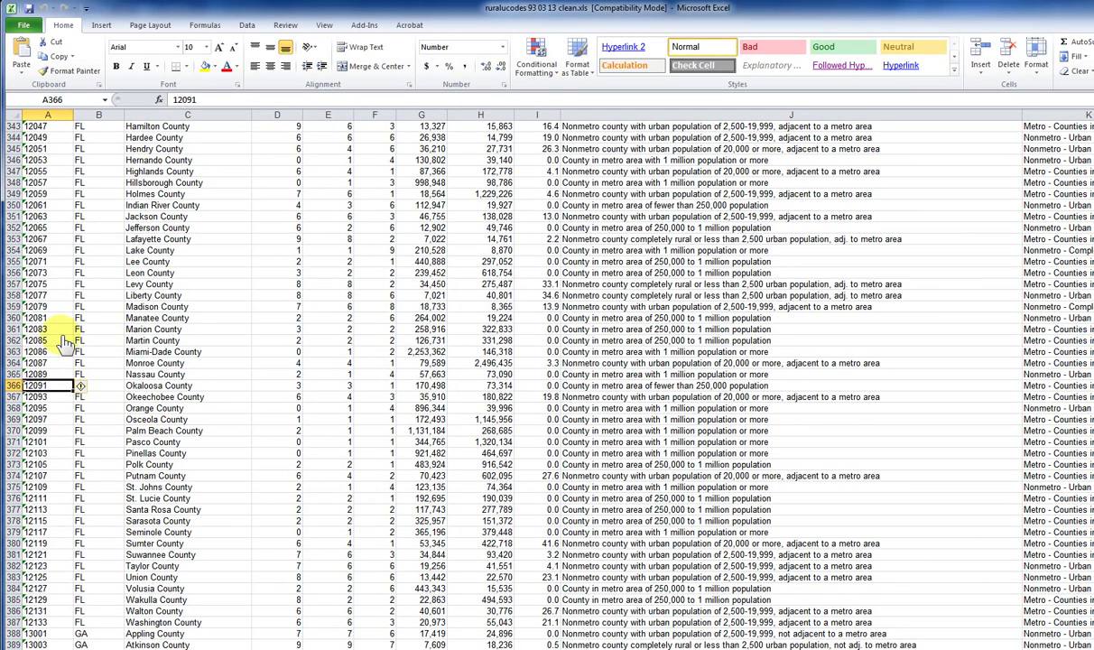
scroll(56, 356, "up", 10)
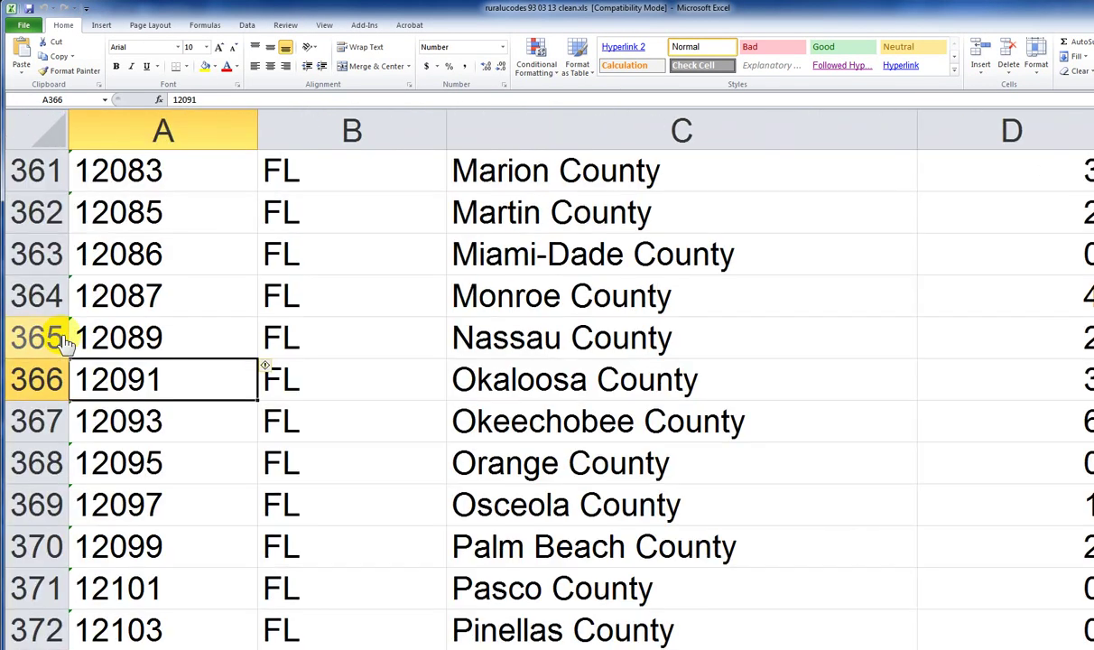
scroll(255, 379, "down", 1)
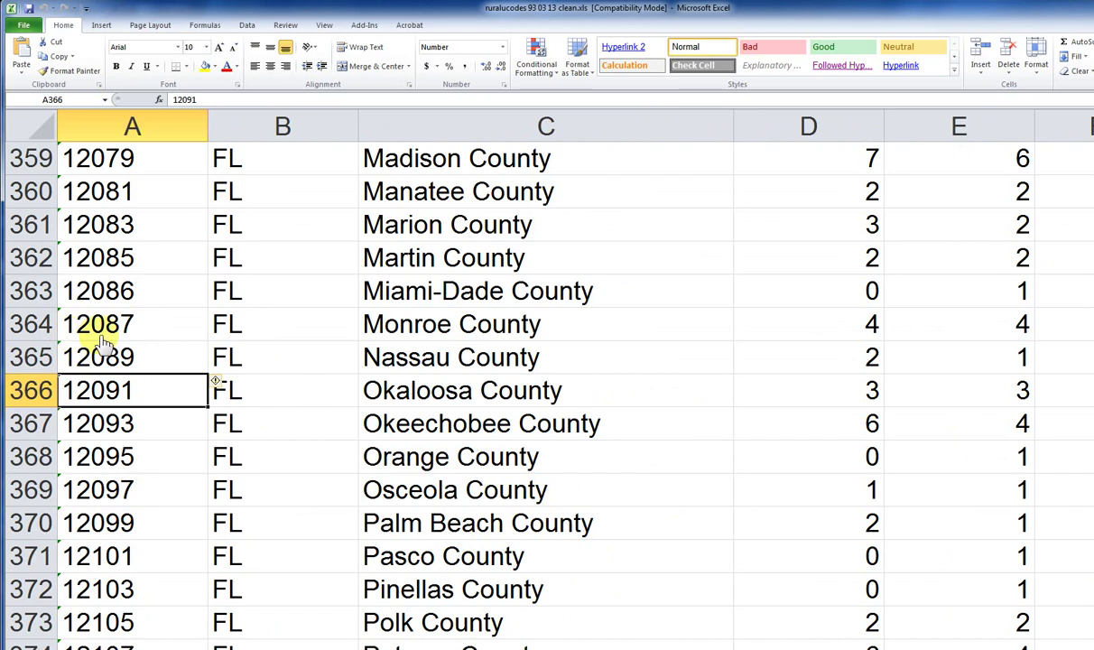
left_click(74, 332)
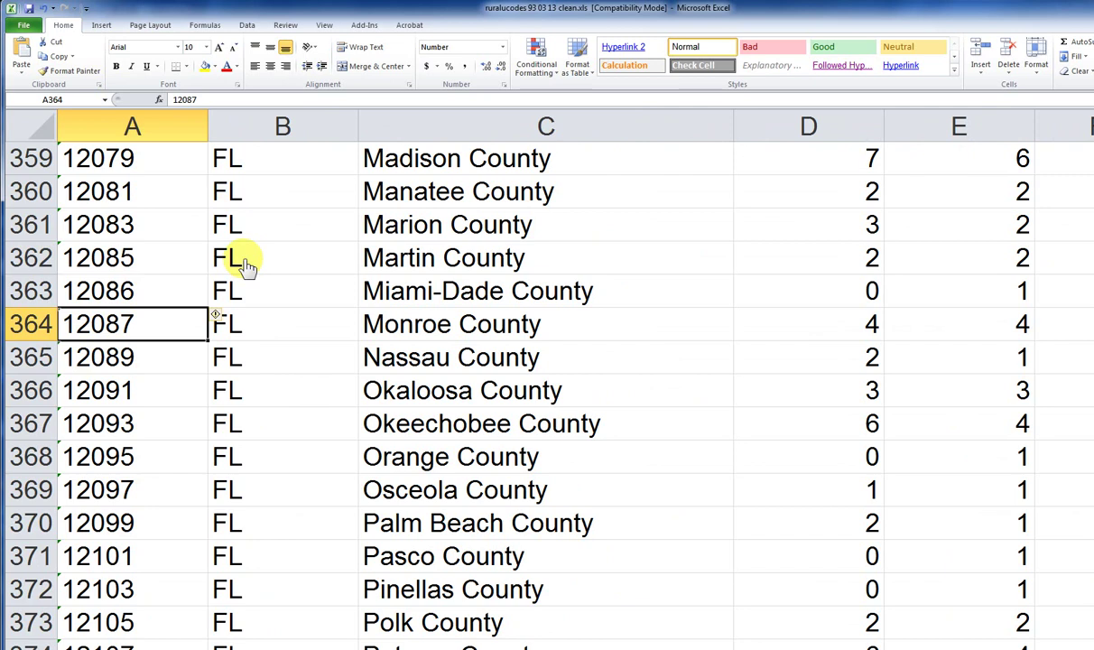
left_click(107, 398)
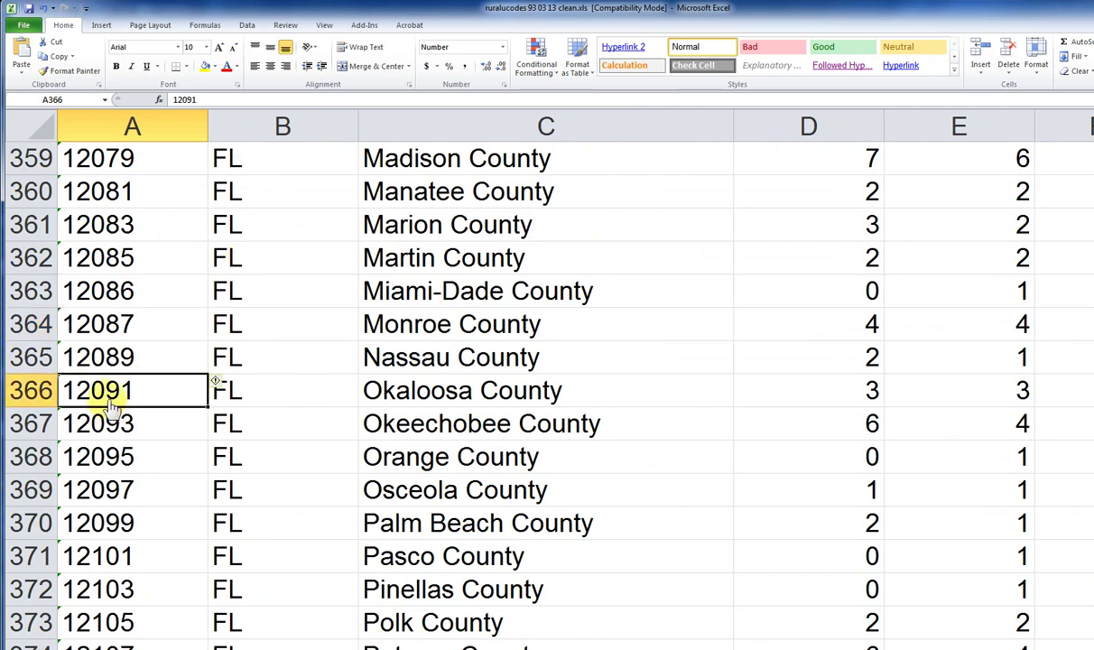
left_click(98, 301)
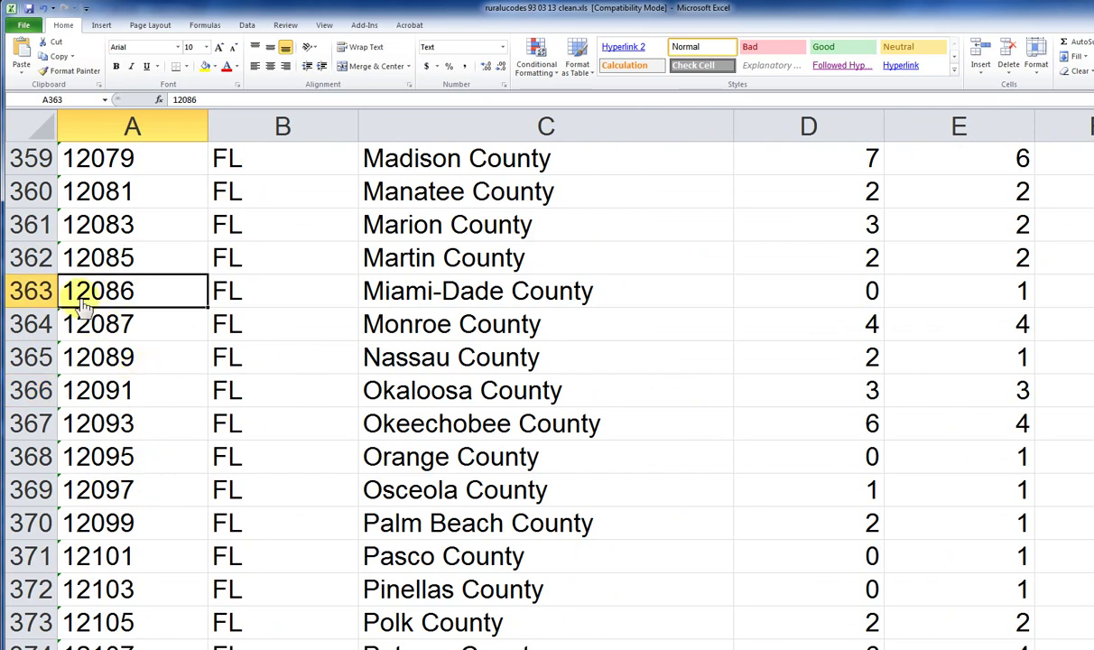
Step: Inspect more Florida FIPS cells and read the error-checking note on Martin County's cell
left_click(65, 256)
left_click(81, 361)
left_click(83, 481)
left_click(74, 259)
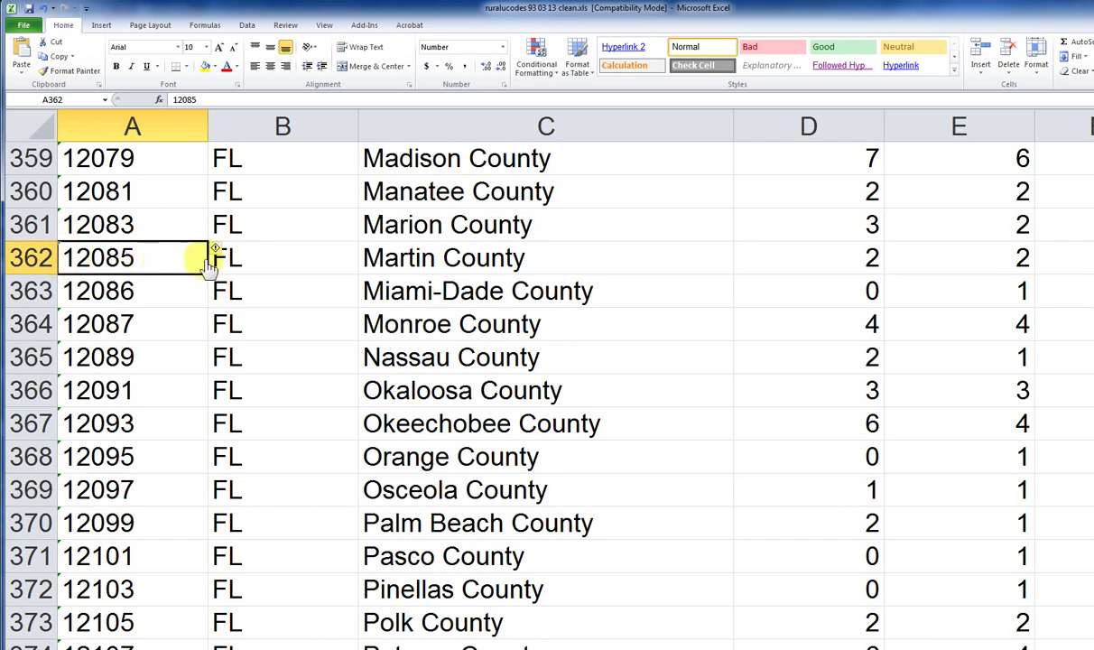
mouse_move(220, 259)
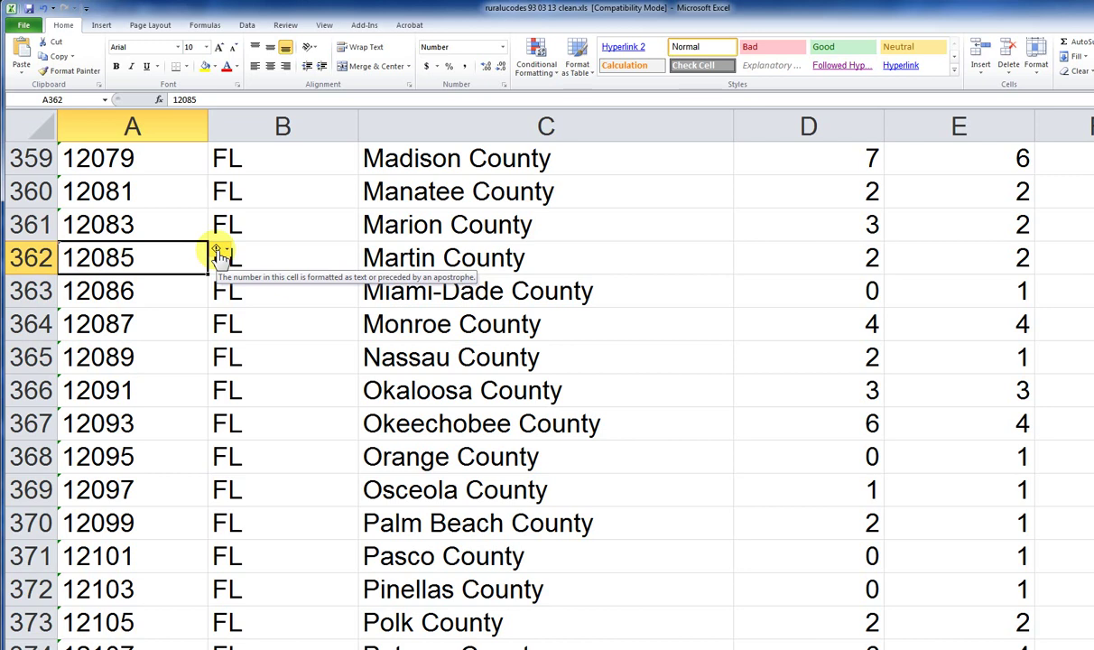
Step: Compare the FIPS cells of Nassau and Miami-Dade counties and bring the workbook's further data columns into view
left_click(79, 355)
left_click(88, 290)
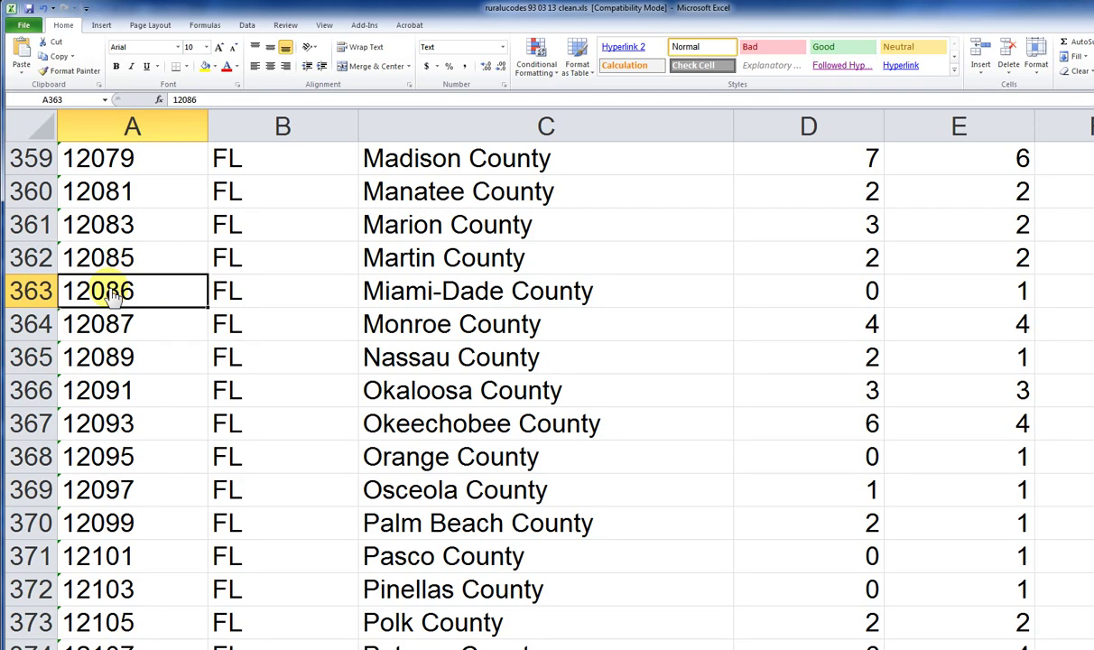
left_click_drag(402, 8, 1093, 112)
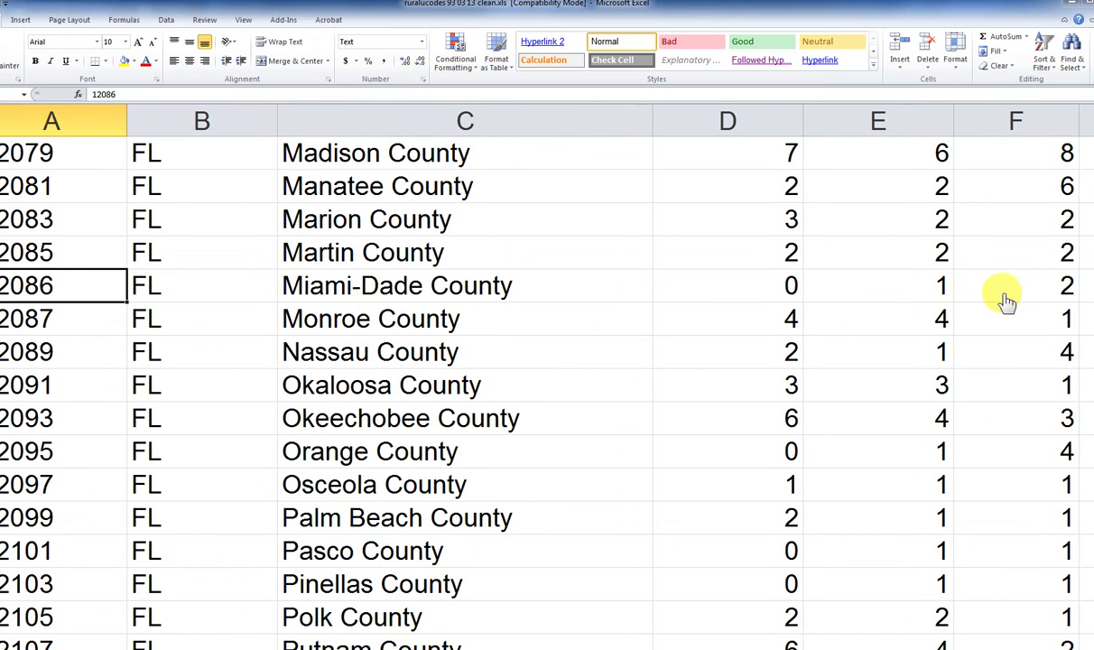
Step: Browse the Florida rows for Miami-Dade County and look up its rural-urban code and population values
left_click(1005, 291)
left_click_drag(1093, 406, 1055, 228)
left_click(669, 337)
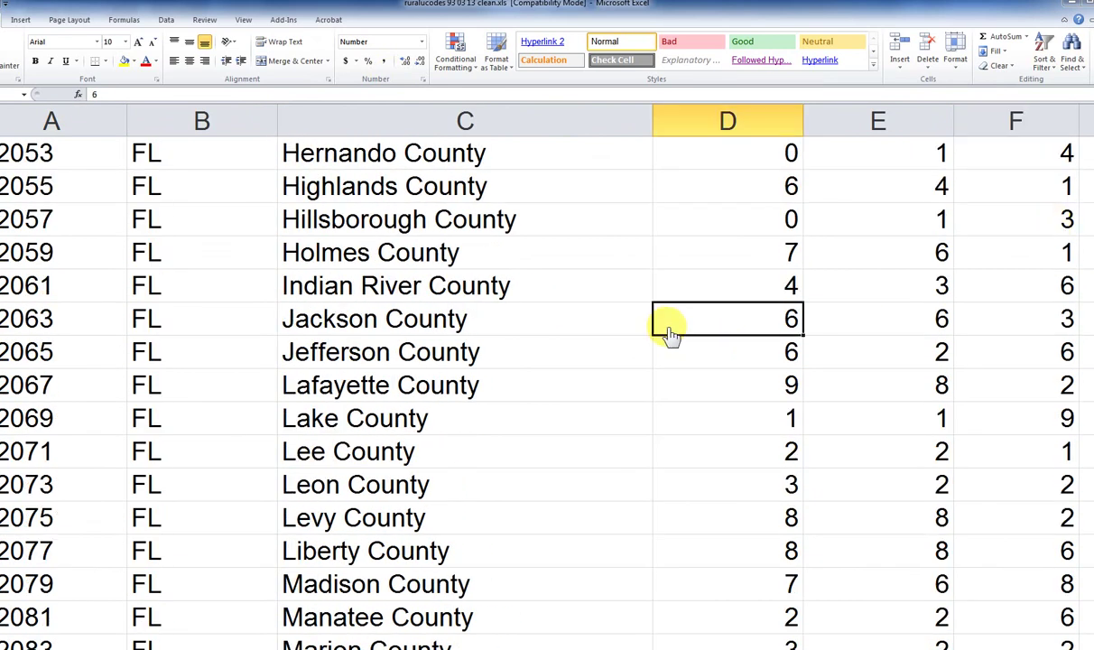
scroll(670, 334, "down", 6)
scroll(371, 232, "up", 4)
scroll(365, 239, "down", 2)
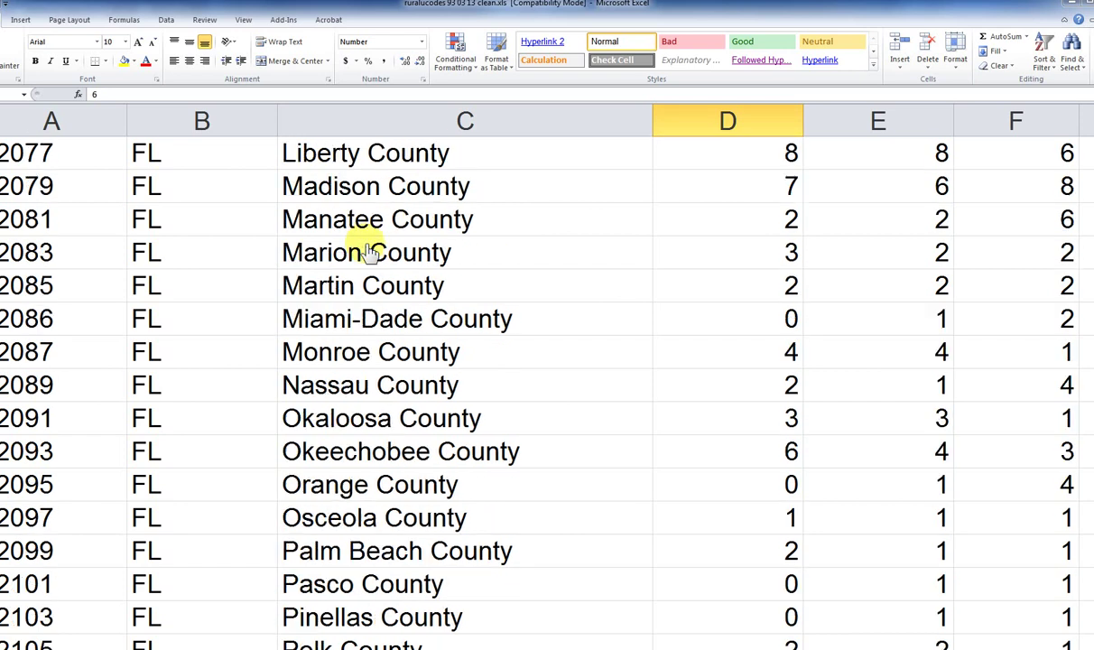
scroll(377, 307, "down", 4)
scroll(379, 318, "up", 4)
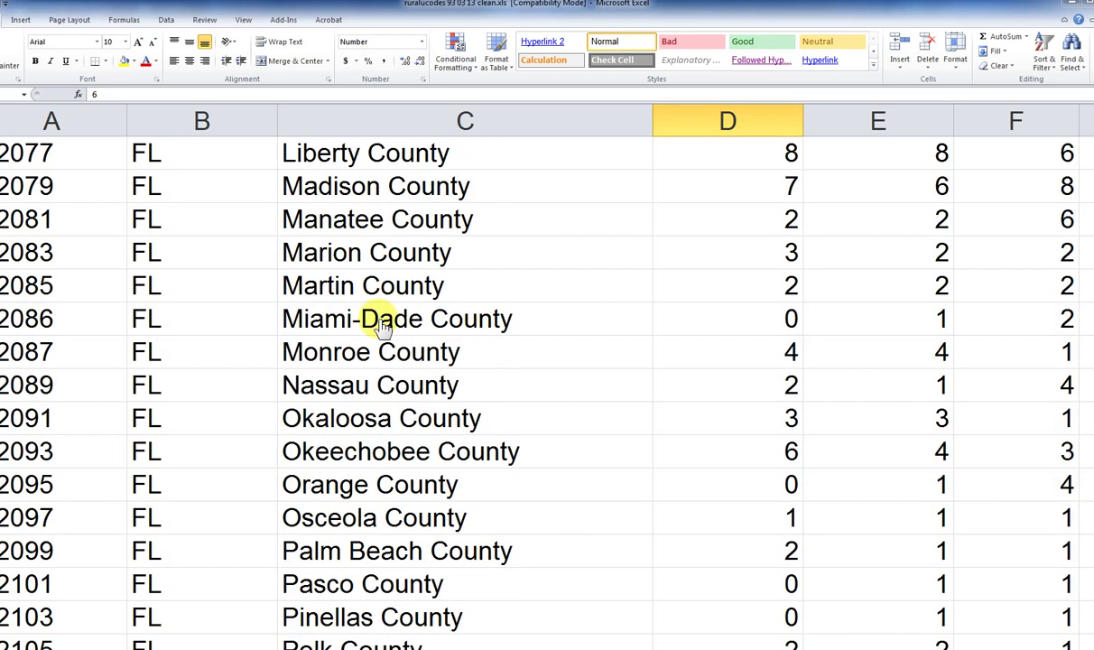
left_click(1010, 325)
key("Right")
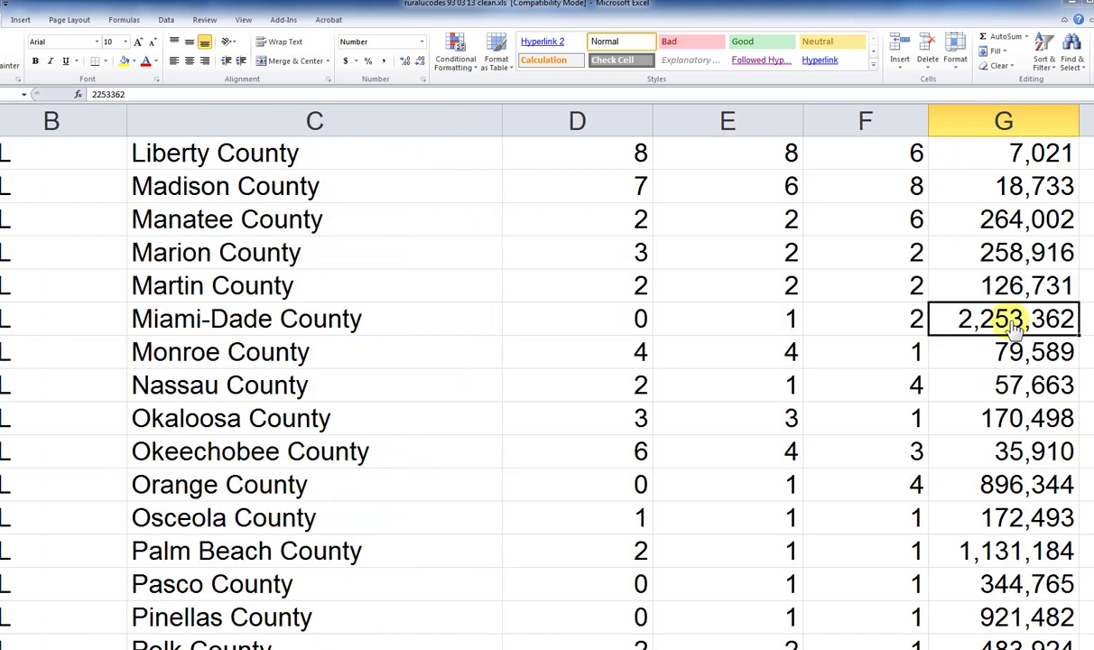
key("Right")
key("Left")
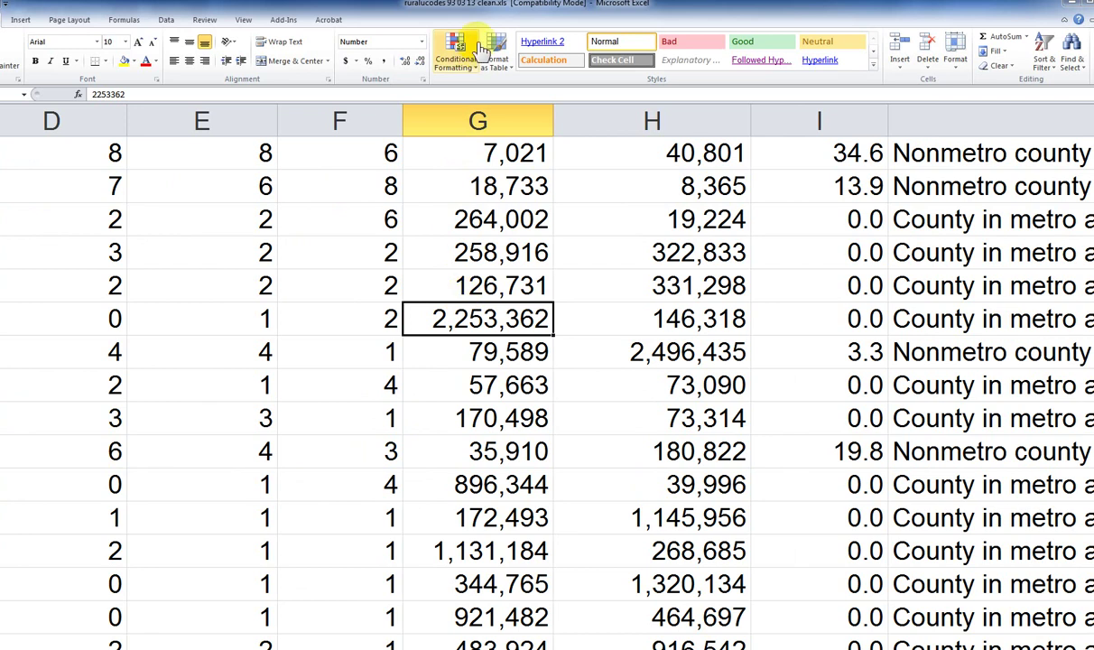
Step: Switch to MapWindow's attribute table and set Miami-Dade's 2013code to 2 and 2010pop to 2253362
left_click_drag(464, 7, 895, 9)
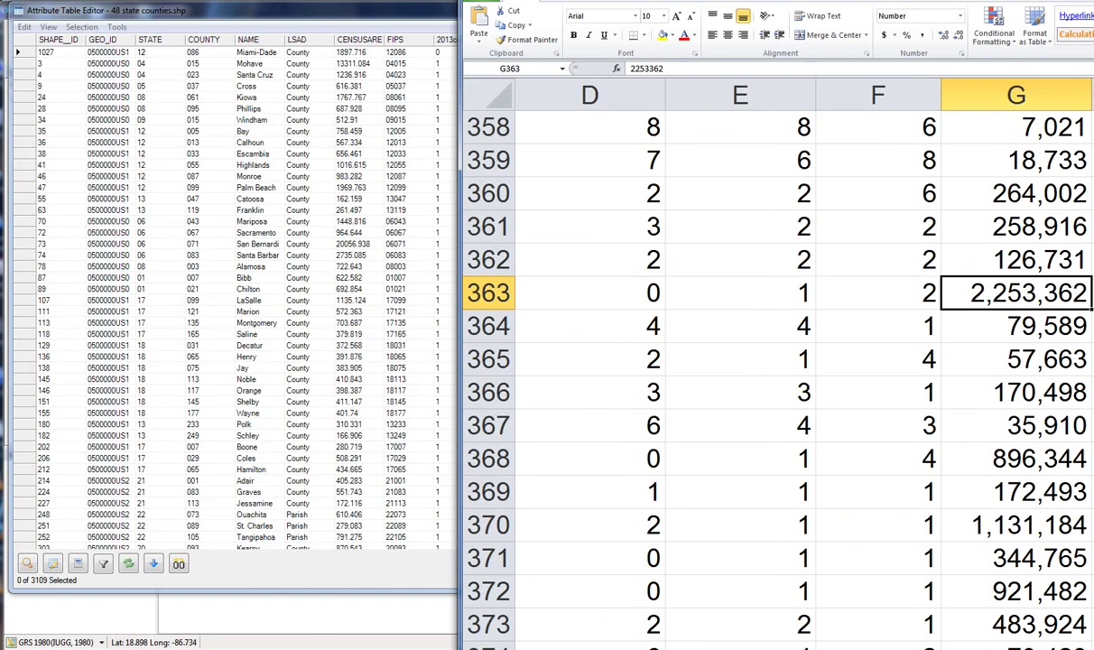
key("alt+Tab")
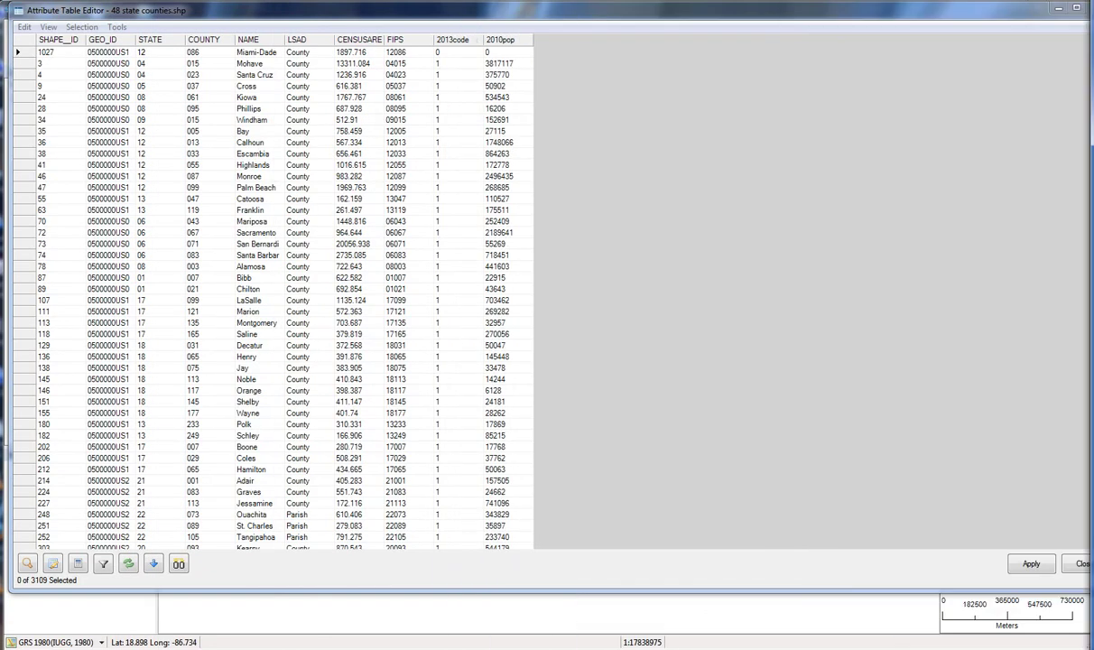
left_click(460, 52)
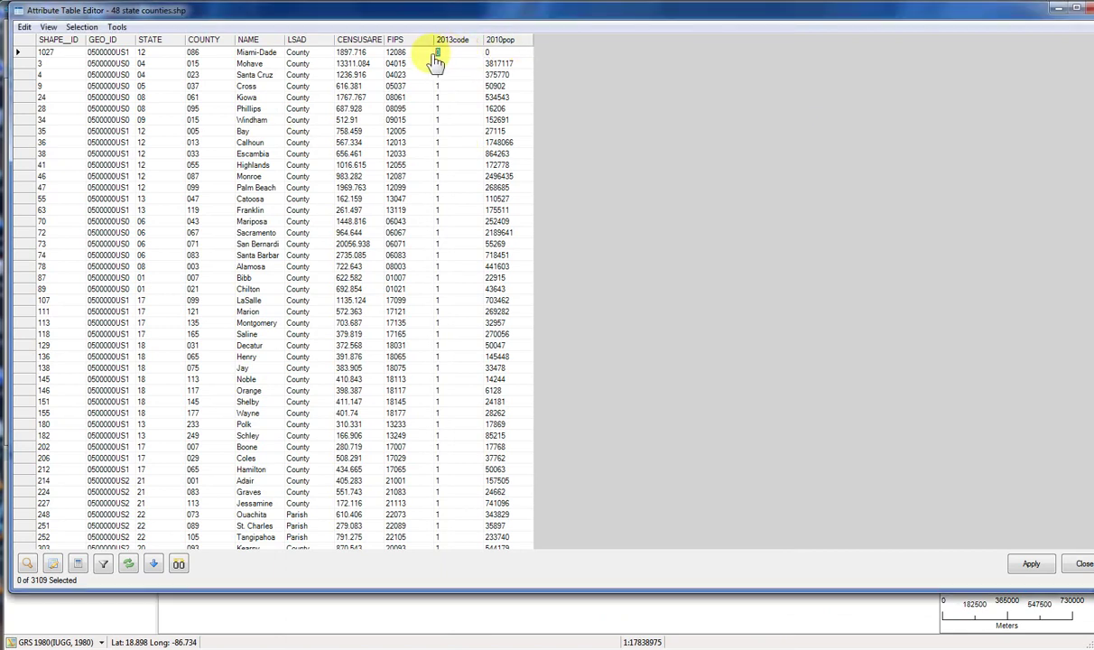
double_click(440, 54)
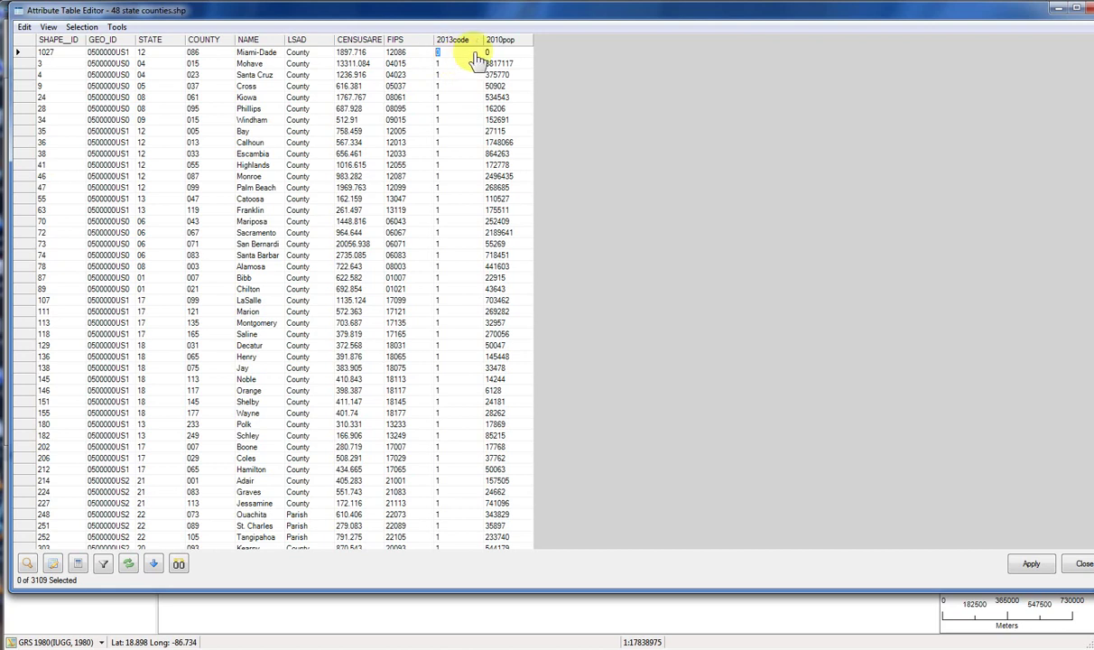
double_click(501, 52)
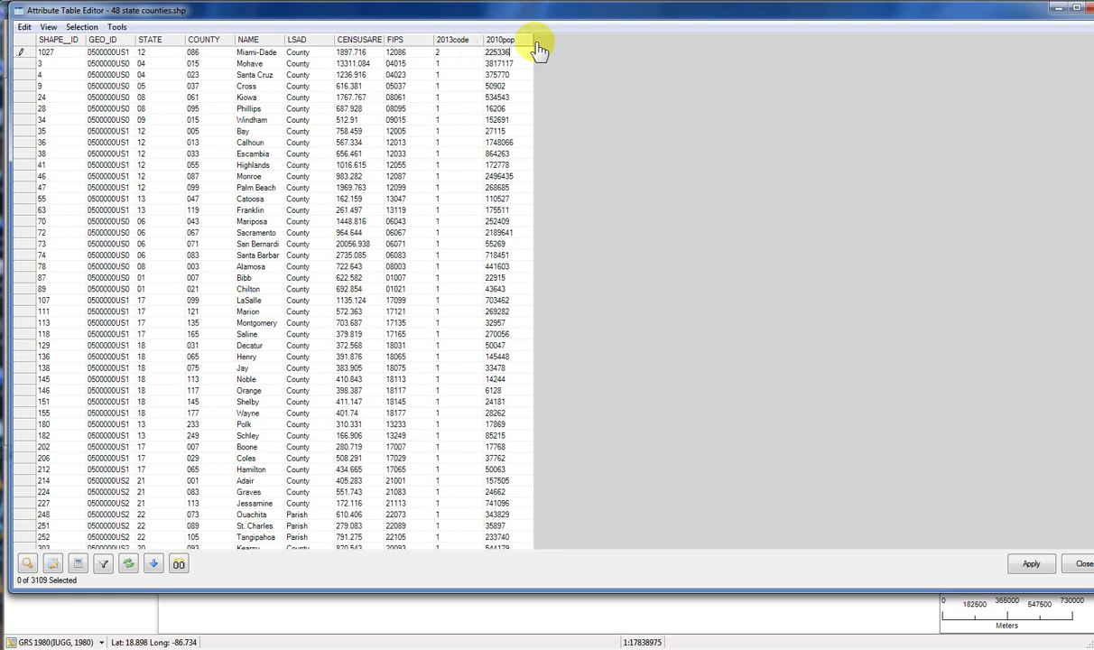
key("Tab")
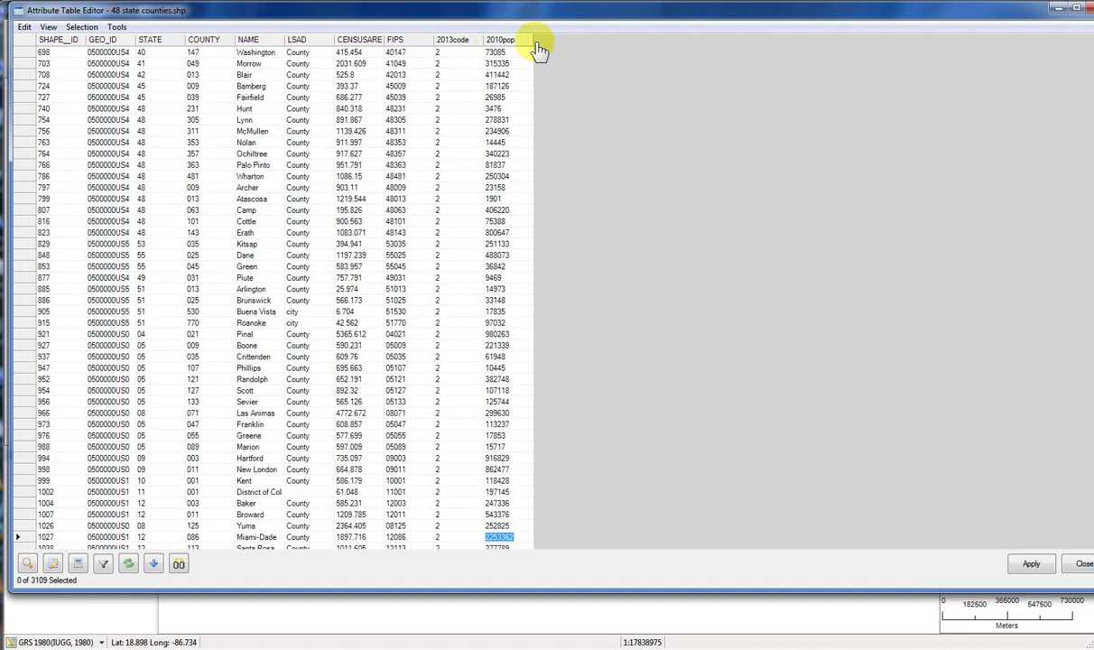
Step: Locate Miami-Dade in the re-sorted attribute table and check its 2013code and 2010pop values
scroll(478, 522, "down", 2)
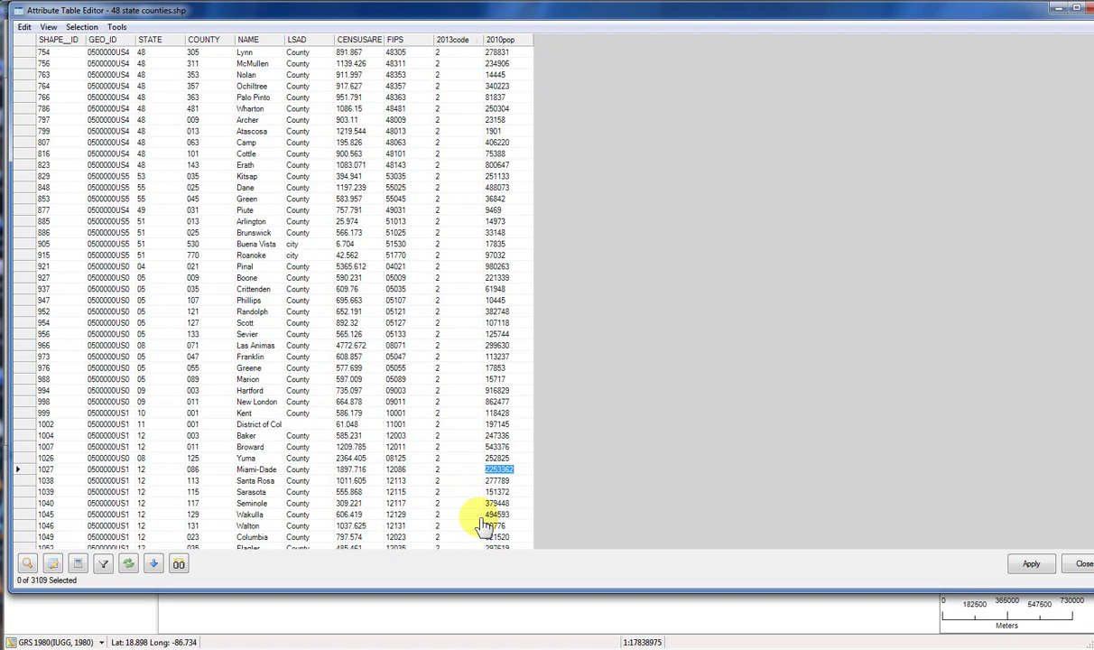
left_click(439, 469)
left_click(499, 471)
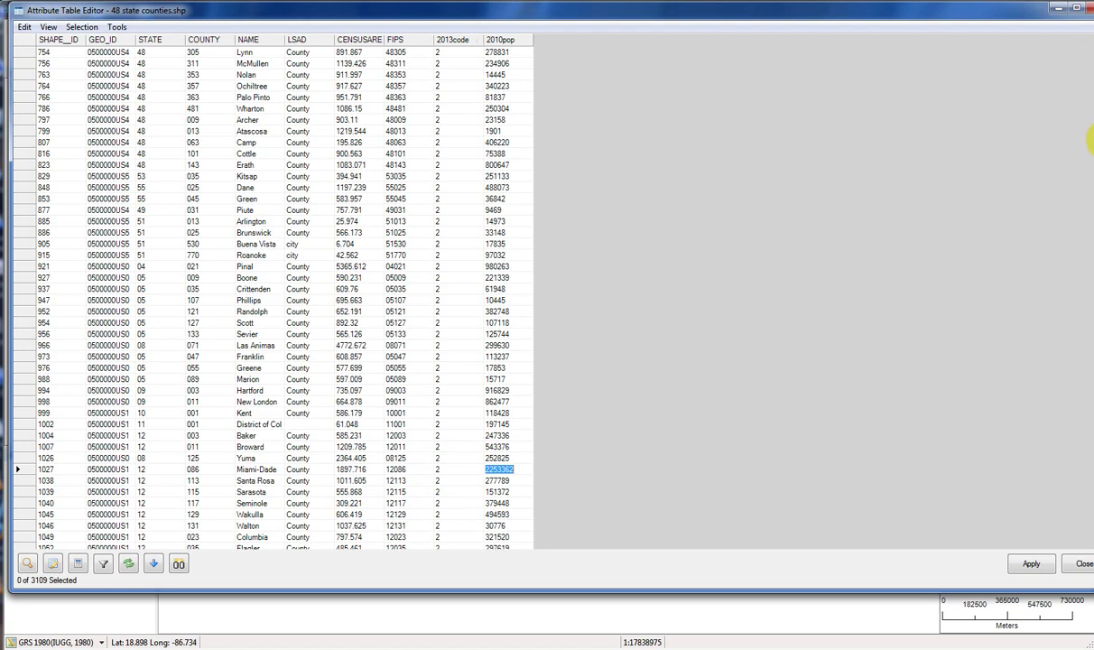
Step: Return to the start of the attribute table and review the first records sorted by 2013code
left_click_drag(1092, 325, 1092, 55)
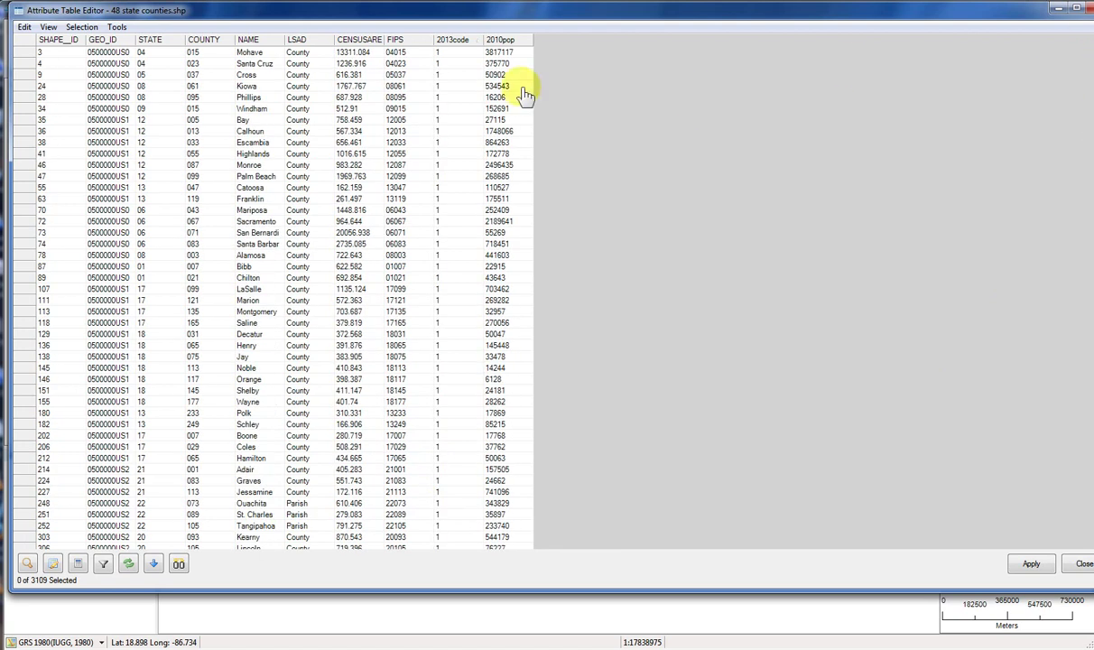
left_click_drag(384, 18, 373, 14)
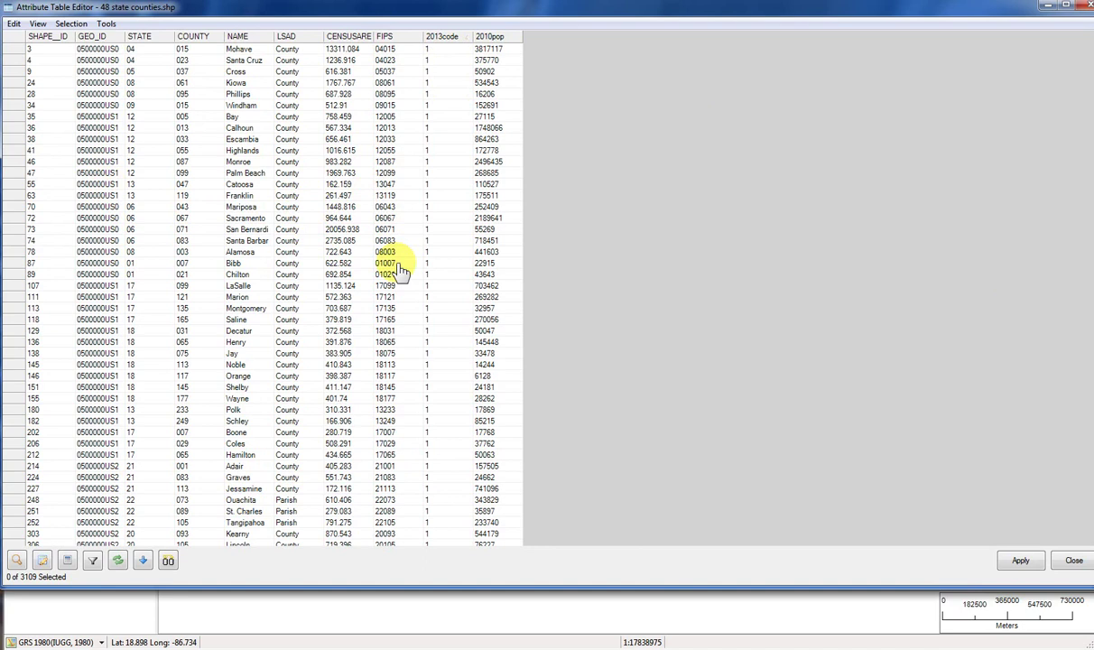
scroll(400, 271, "down", 2)
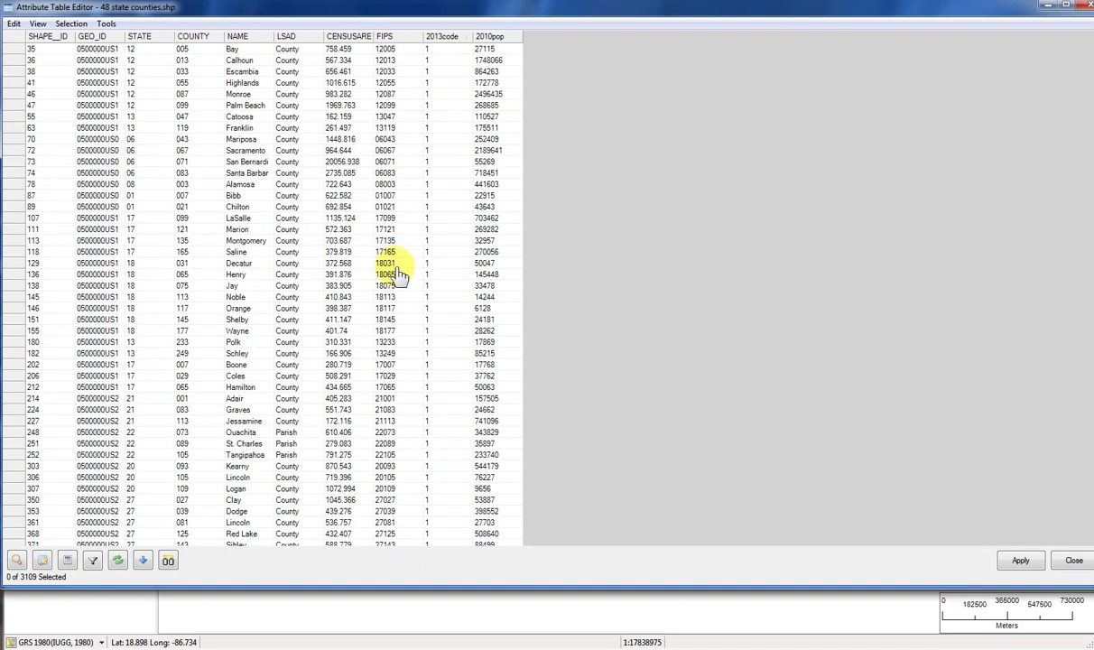